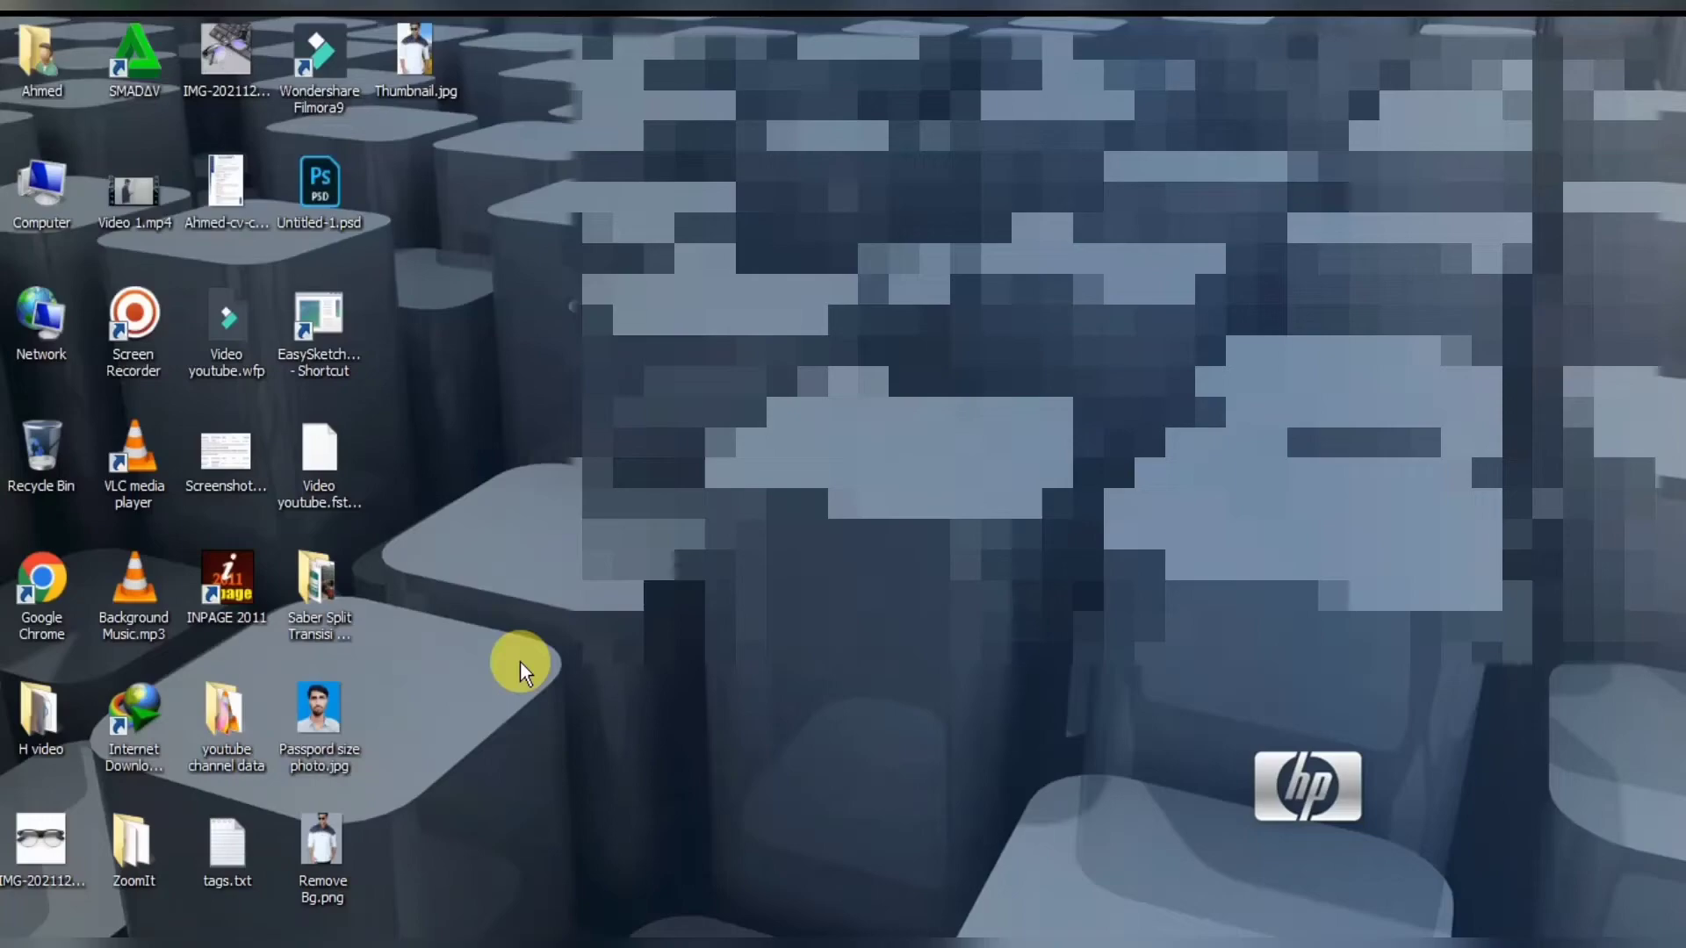
- Launch Photoshop from its shortcut with Remove Bg.png loaded as the Background layer
click(335, 845)
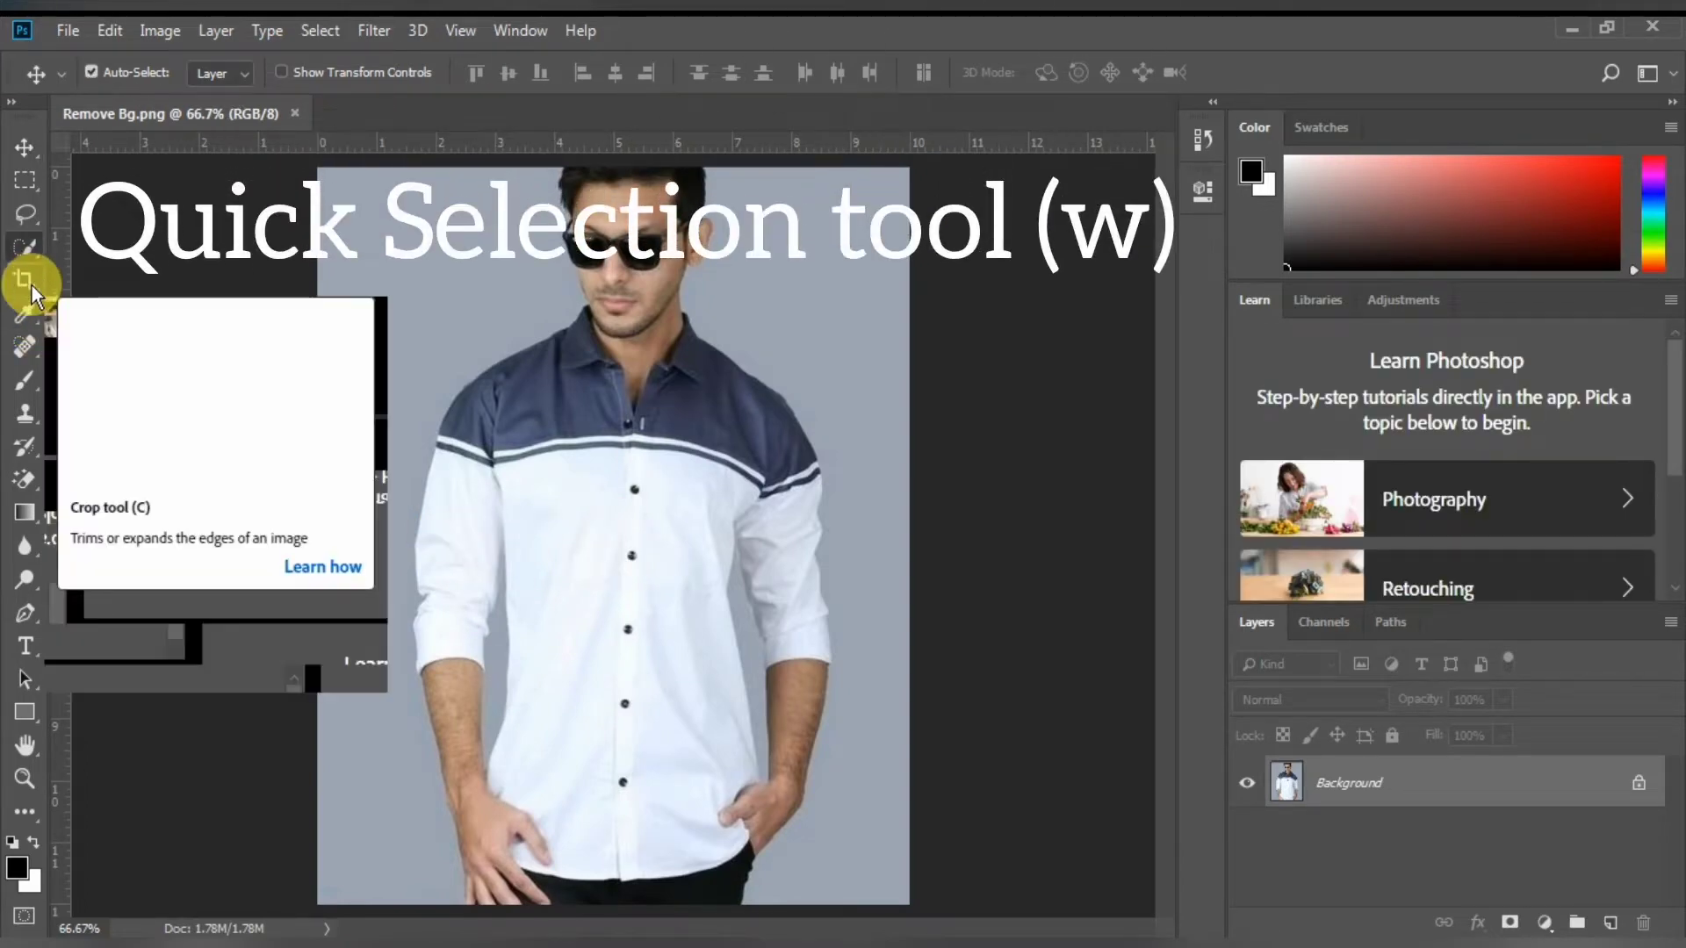
- Pick the Quick Selection tool and zoom in briefly on the neck and collar
click(25, 247)
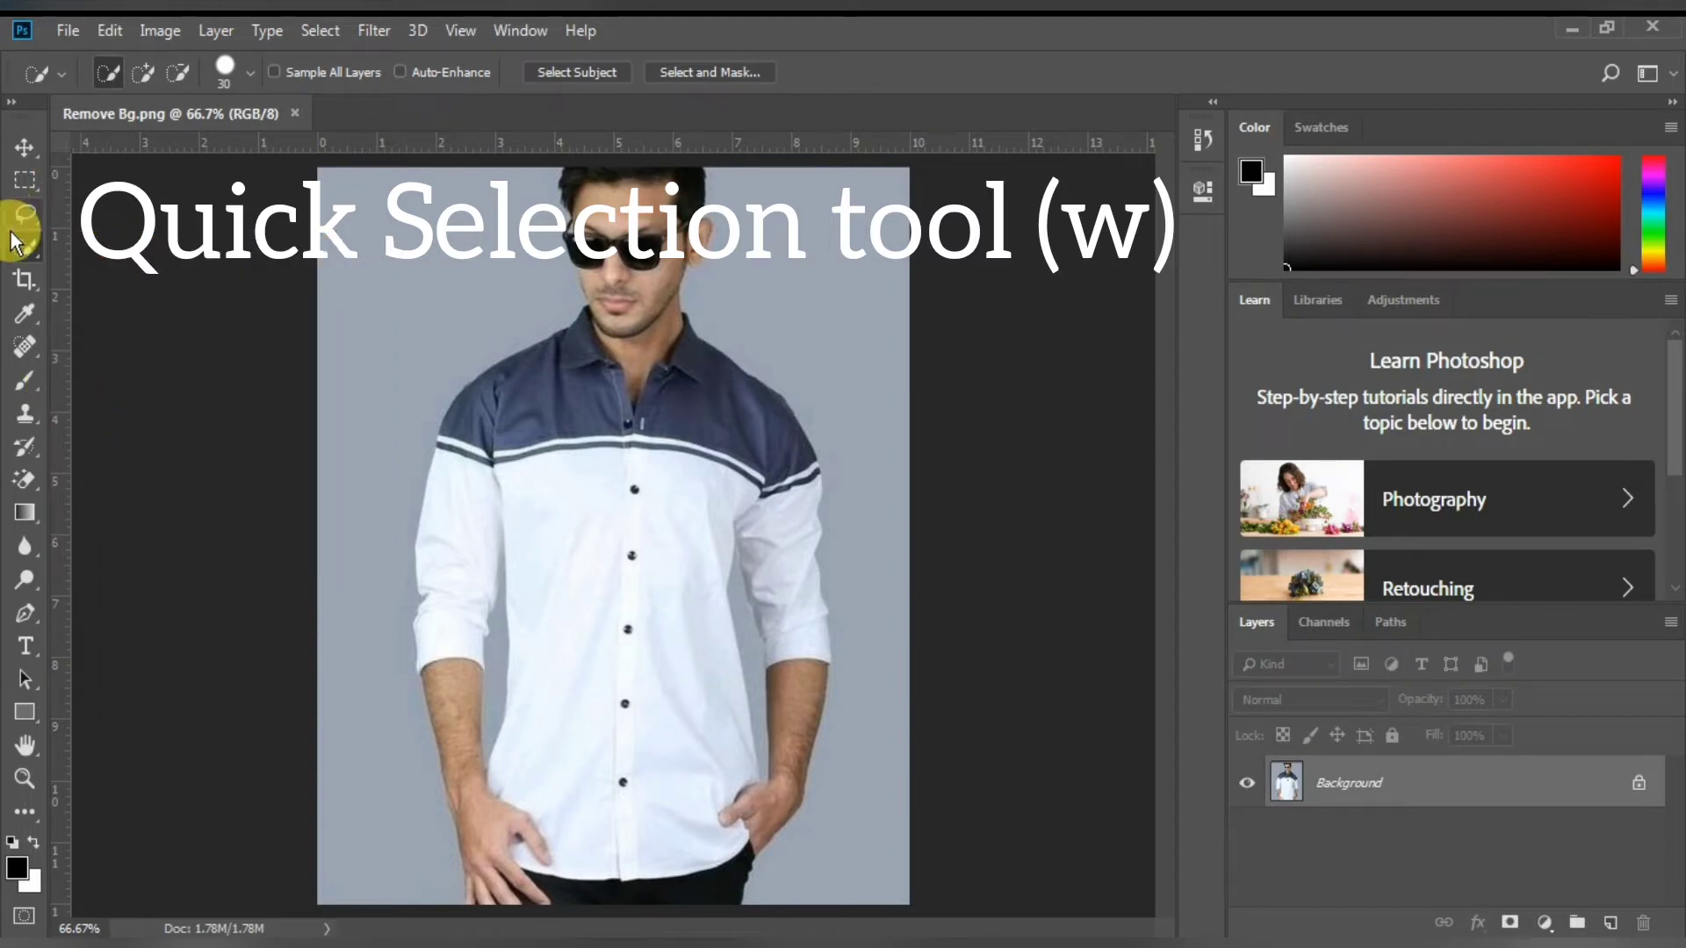
right_click(39, 240)
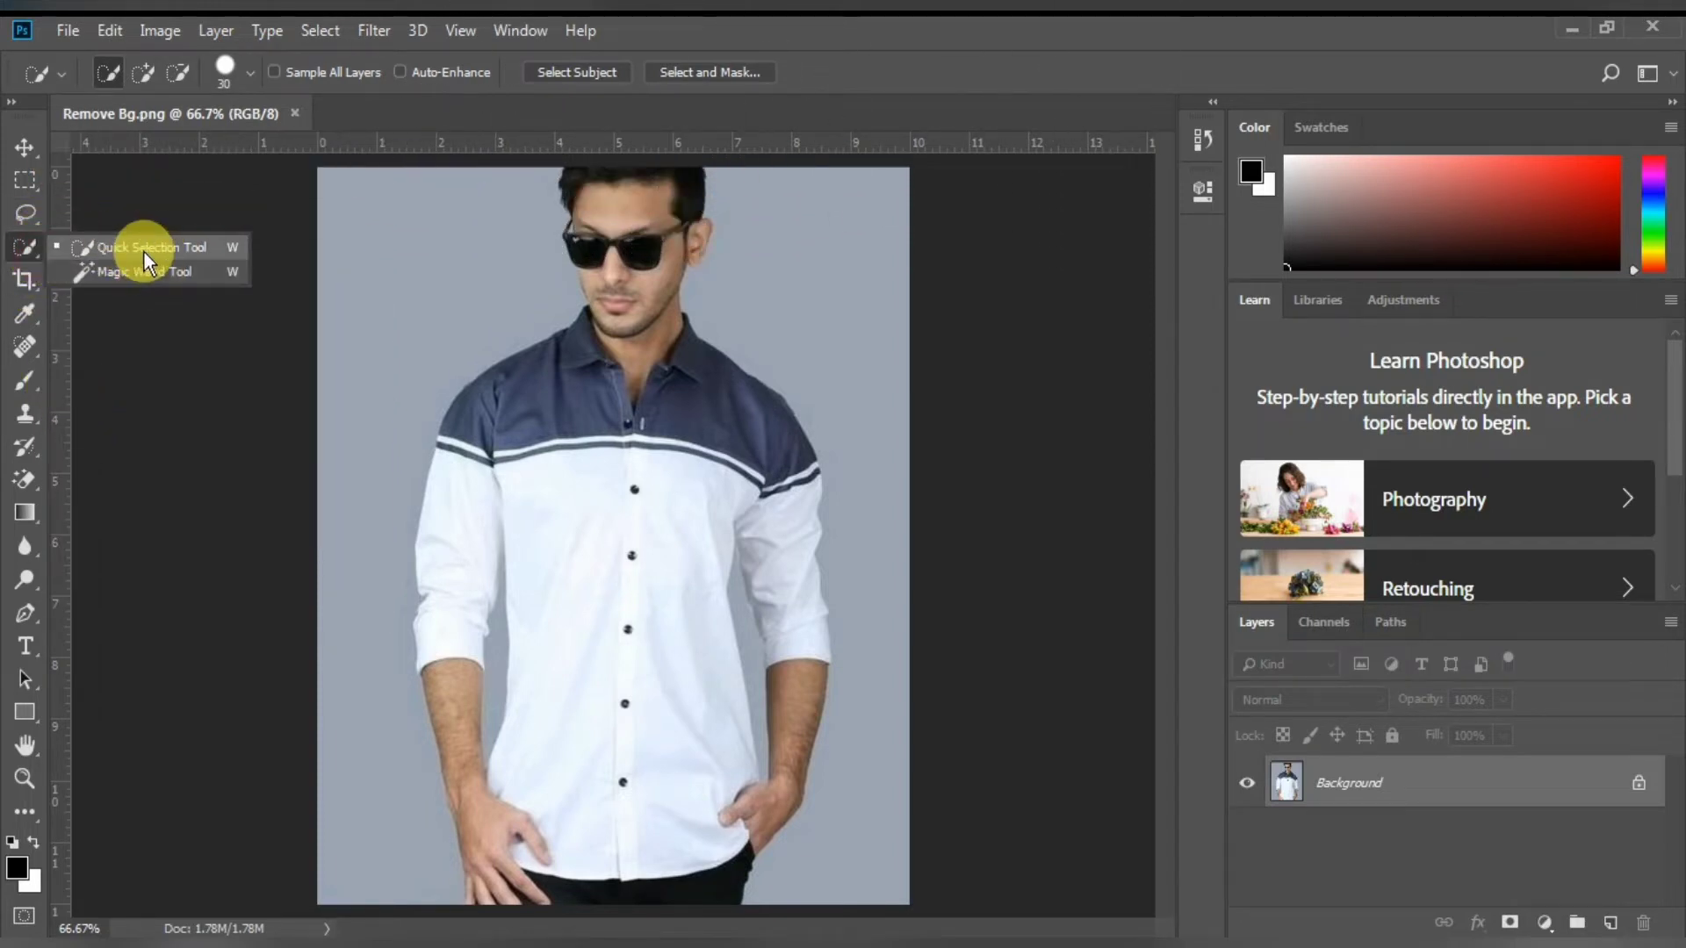
click(569, 395)
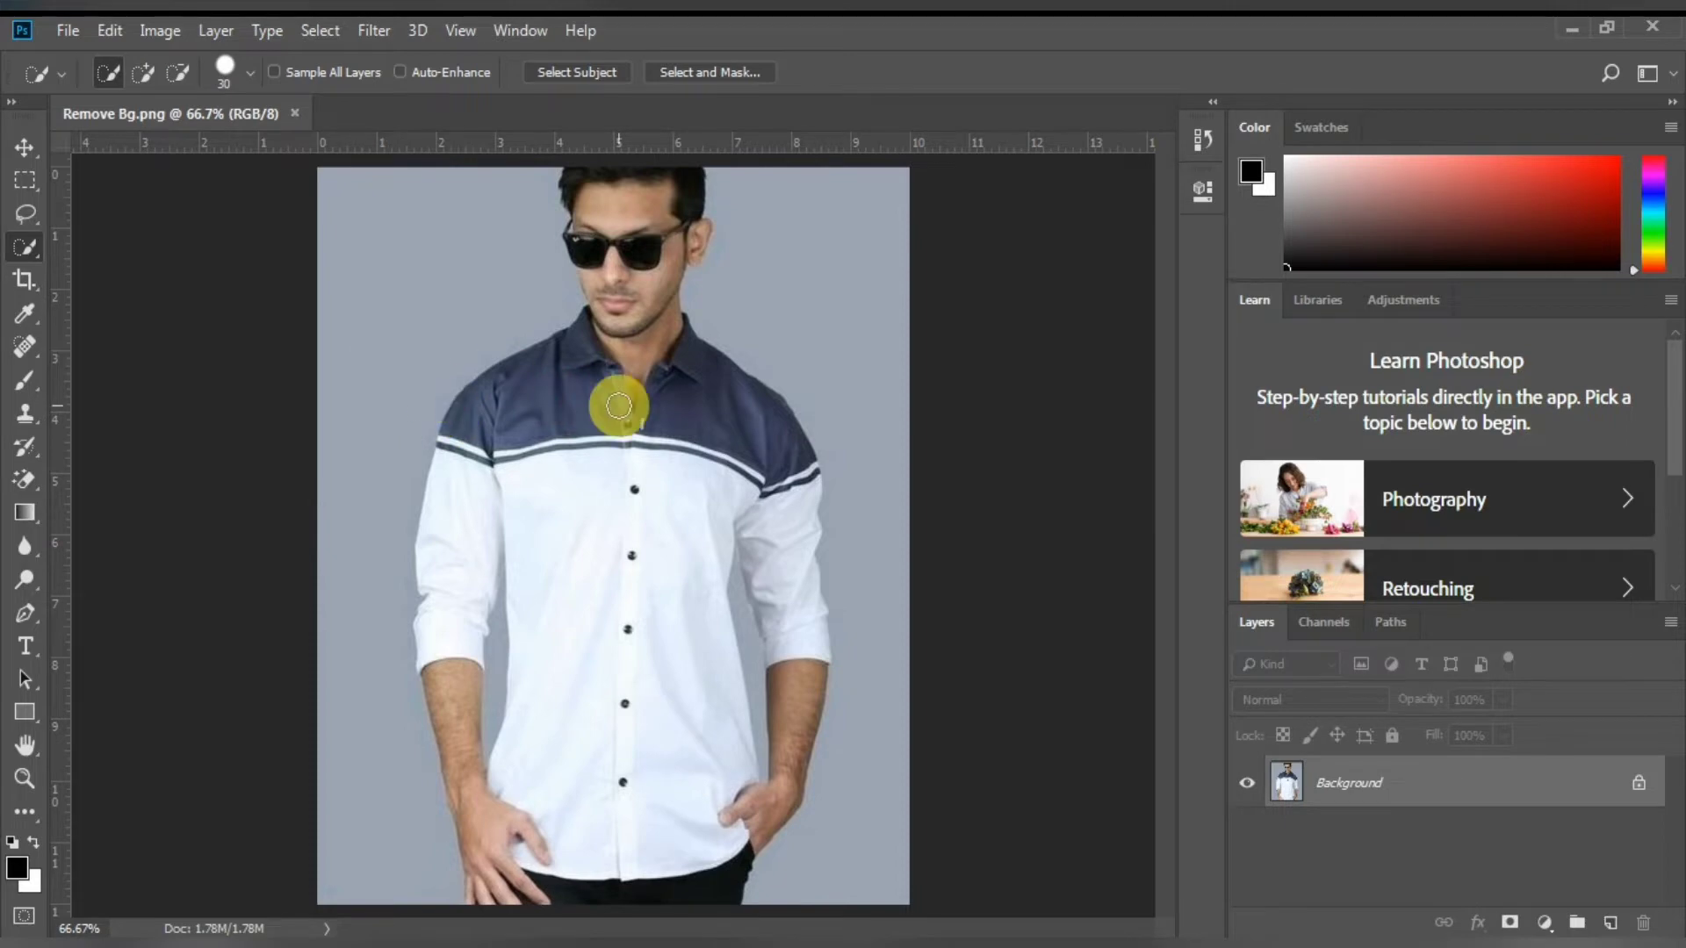
key(z)
click(664, 377)
drag(660, 350, 670, 685)
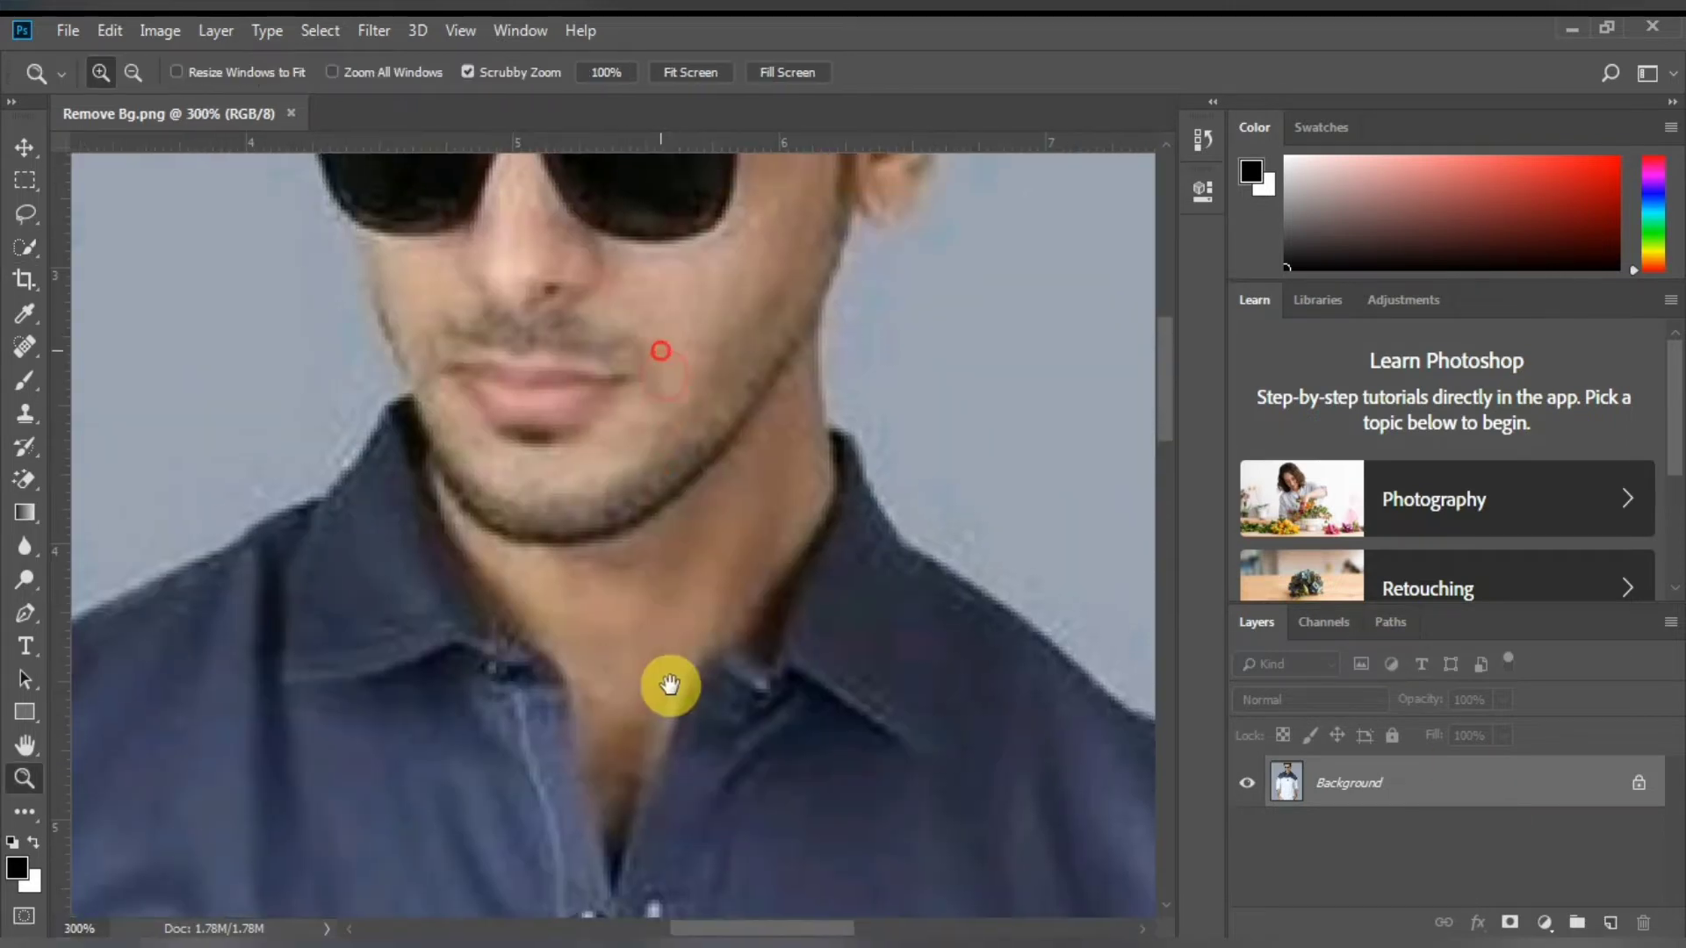
key(ctrl+minus)
key(ctrl+minus)
key(w)
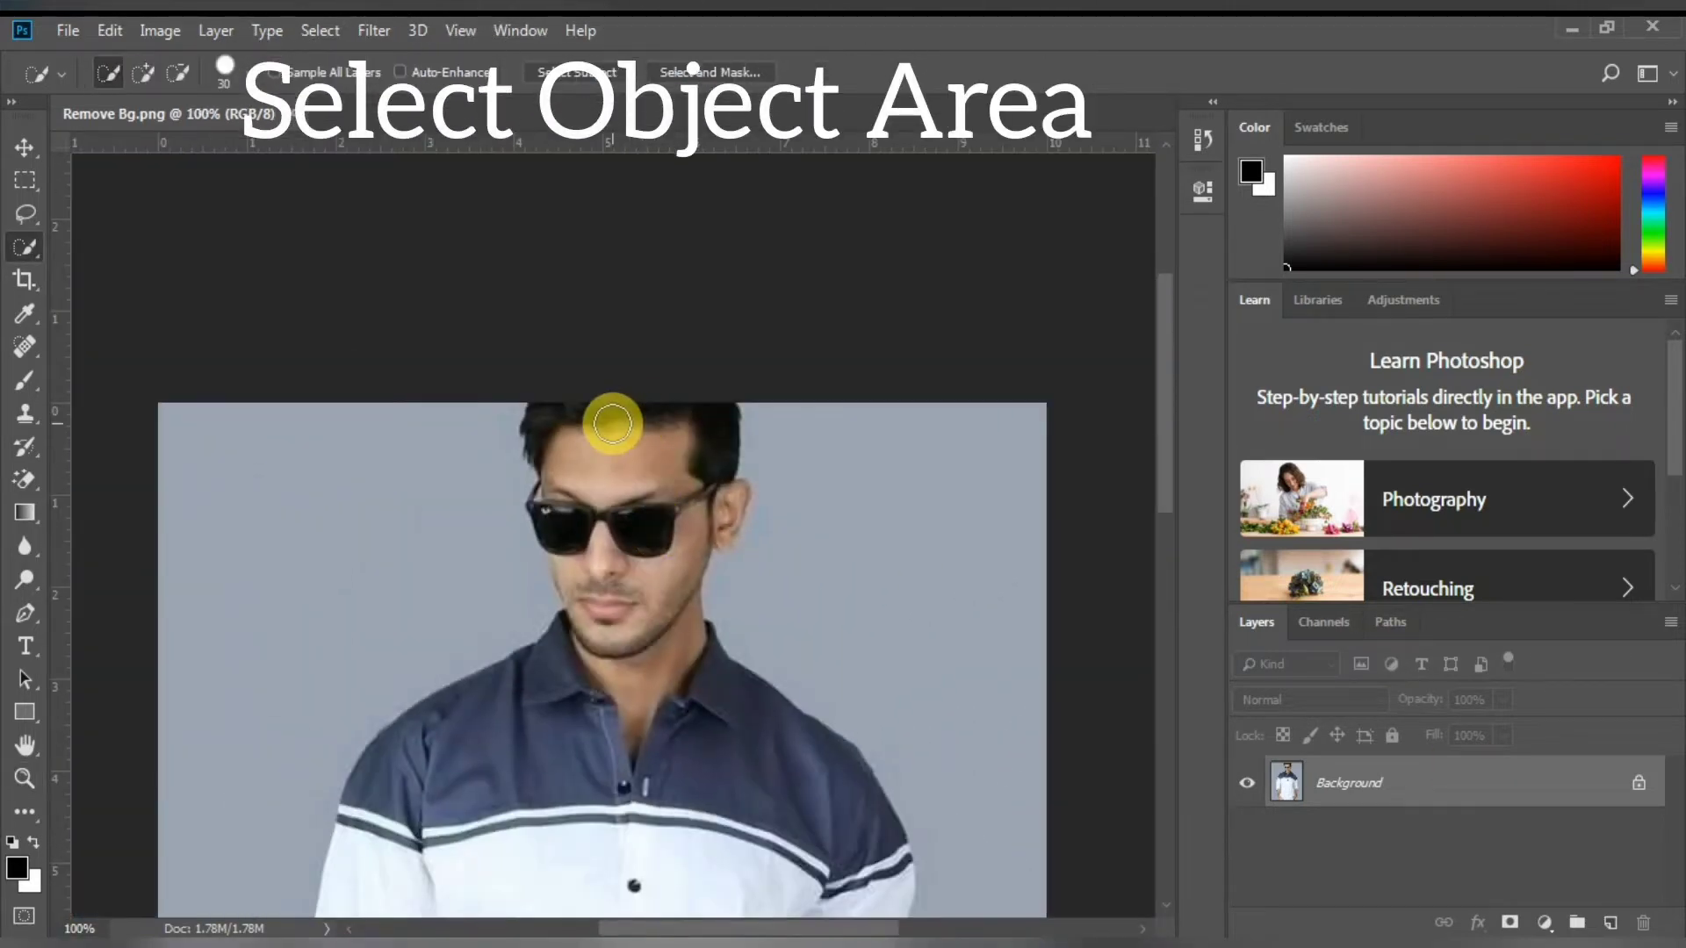
- Select the head, neck, shoulders, shirt sides and left hand
mouse_move(612, 424)
mouse_down()
mouse_move(545, 482)
mouse_move(722, 482)
mouse_move(715, 530)
mouse_move(744, 602)
mouse_up()
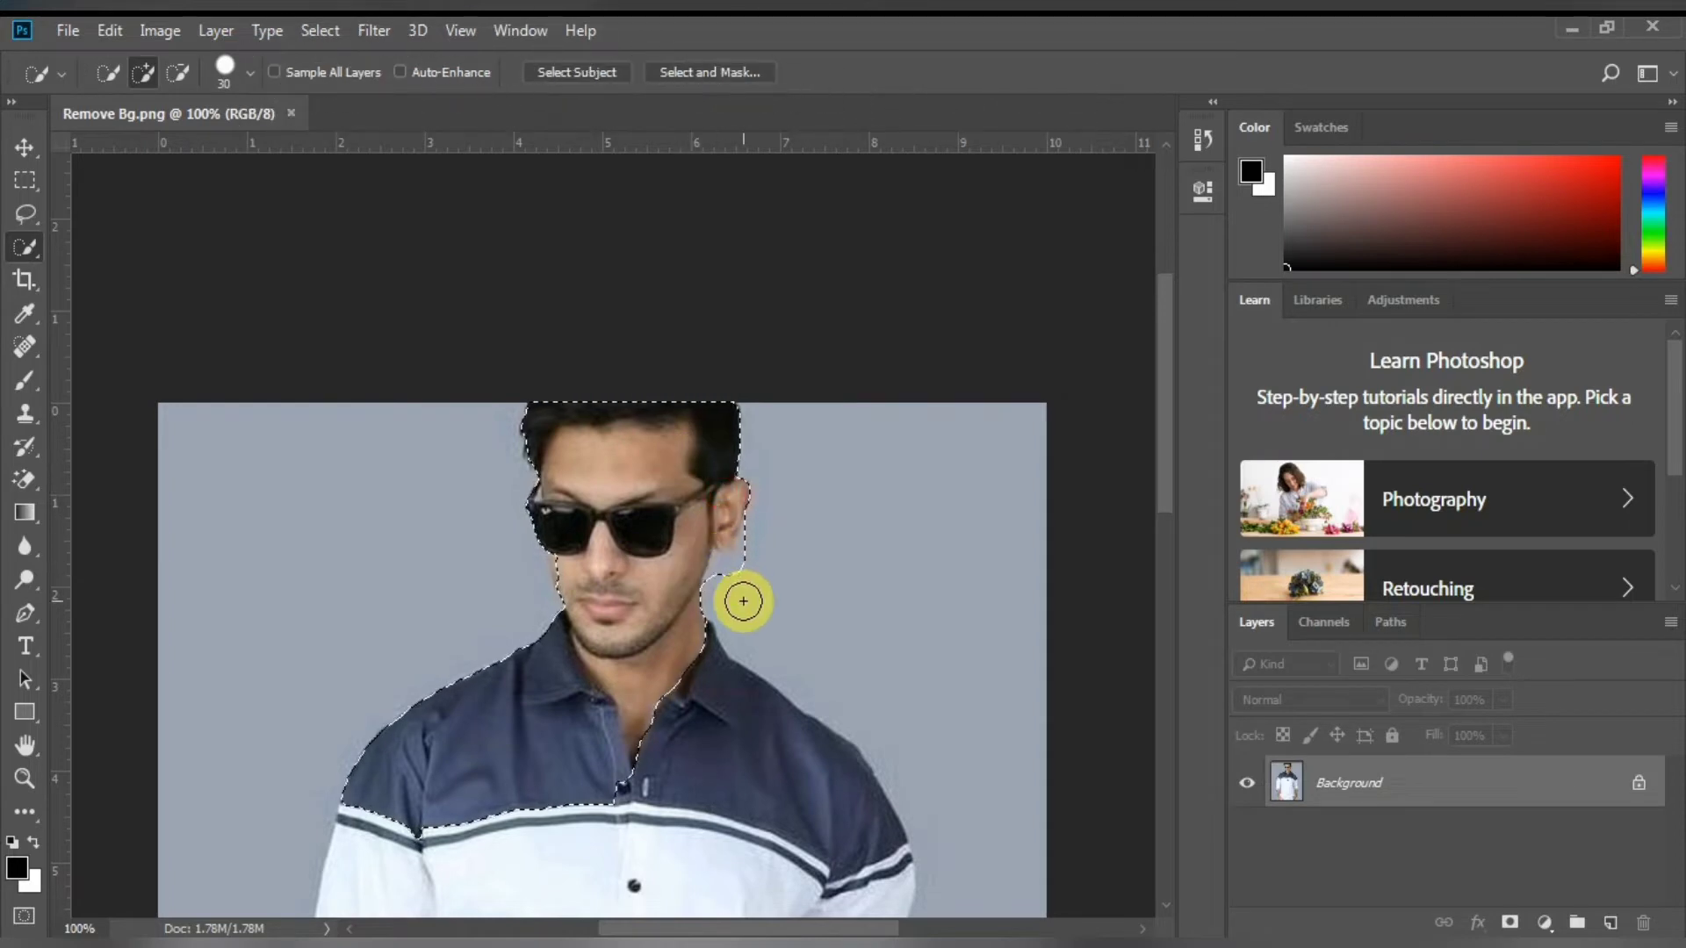
drag(778, 538, 661, 354)
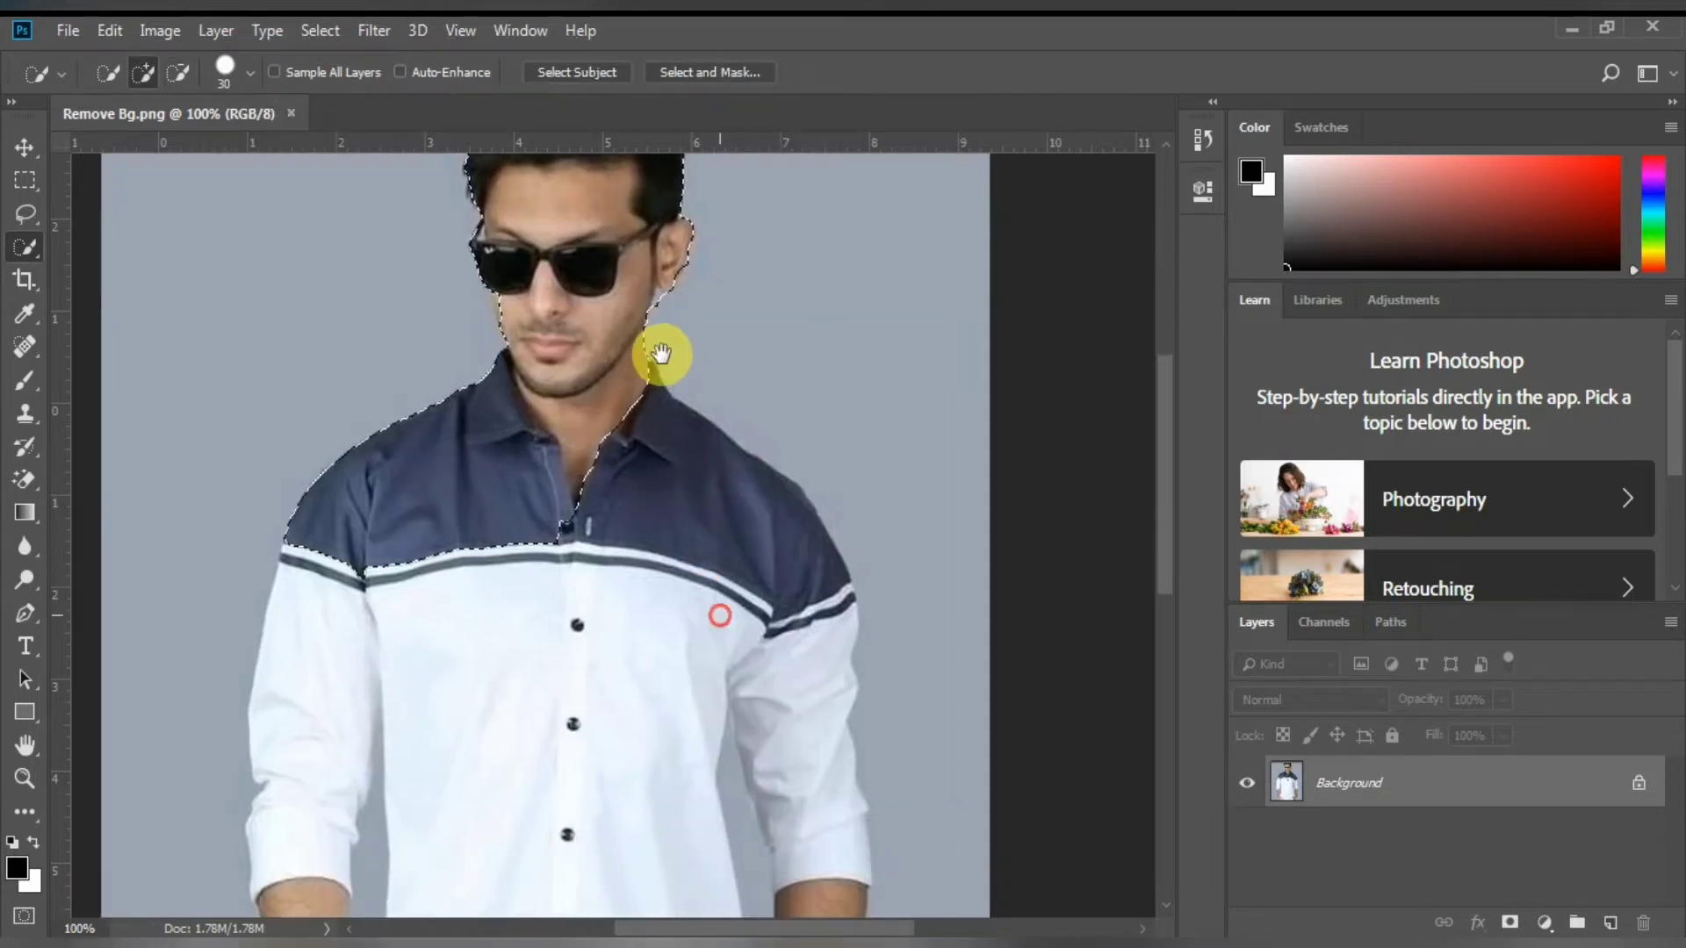
mouse_move(790, 895)
mouse_down()
mouse_move(772, 314)
mouse_move(790, 632)
mouse_move(572, 708)
mouse_up()
drag(487, 626, 610, 643)
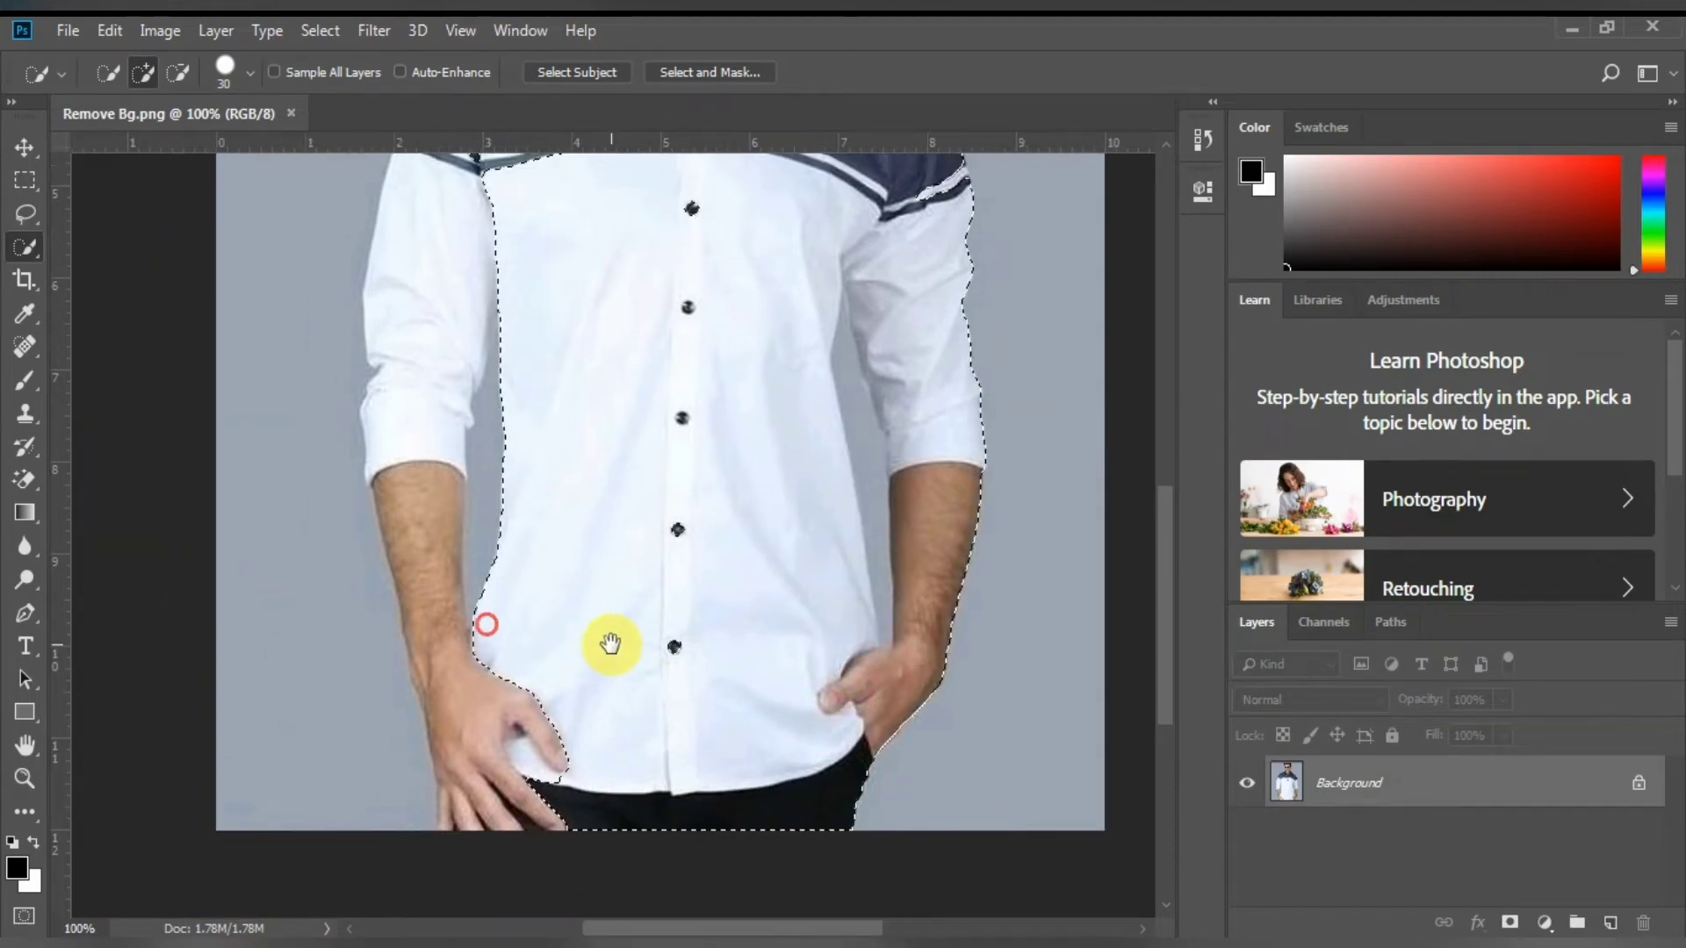
drag(478, 640, 460, 832)
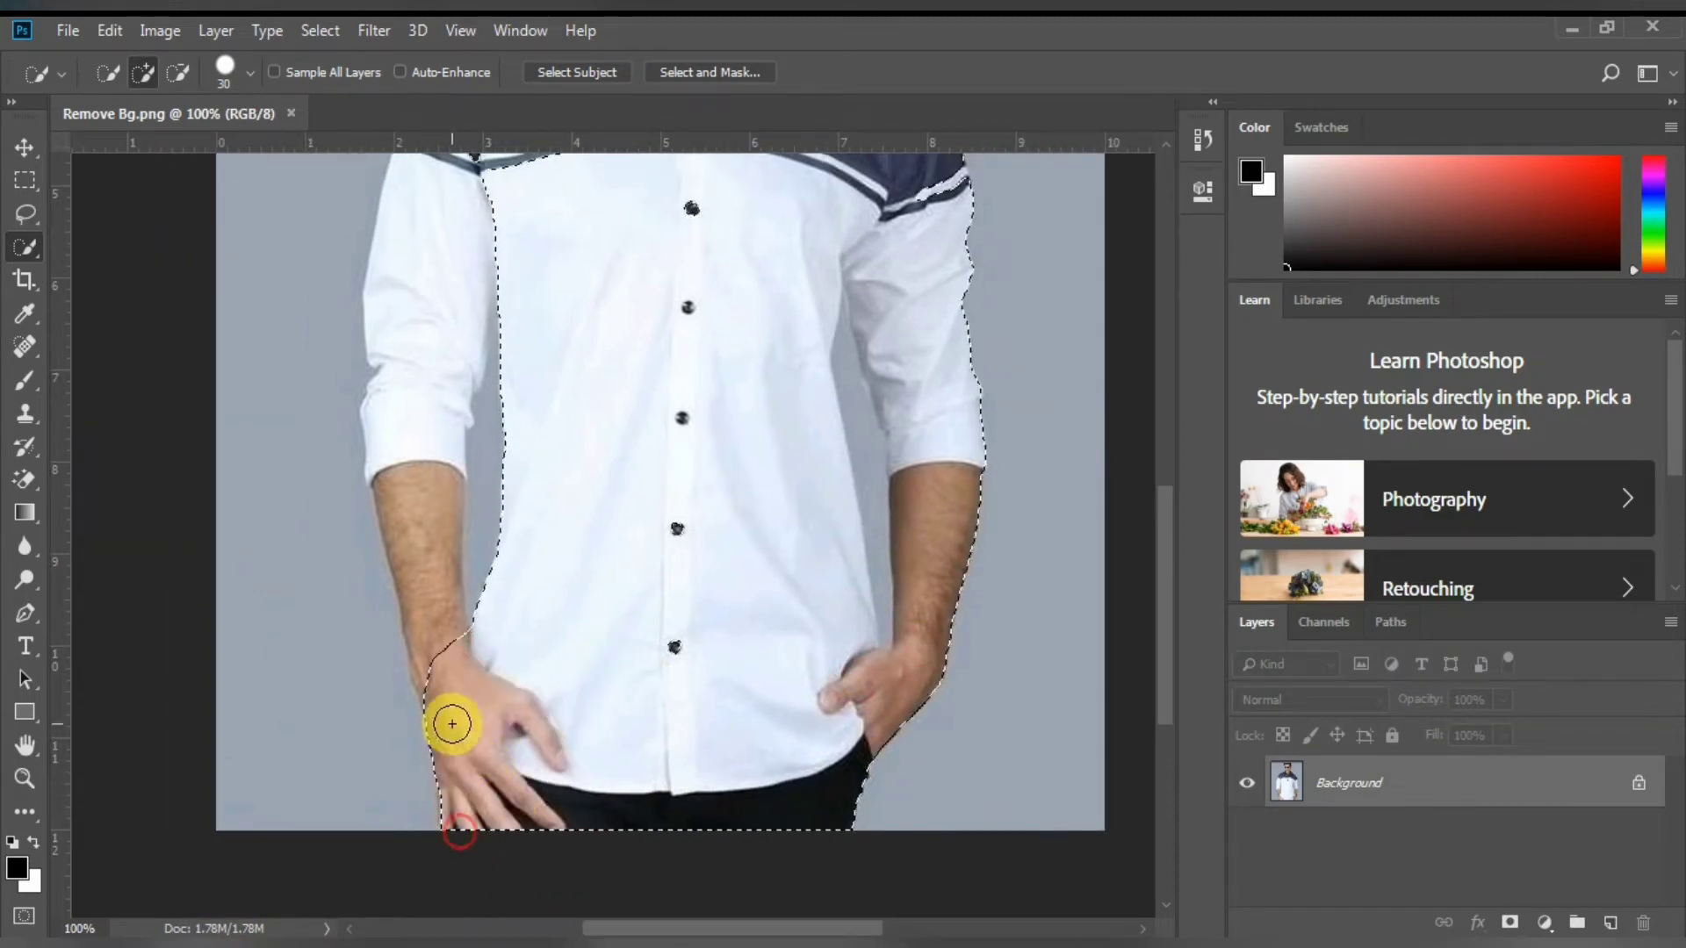
- Add the hair and ear to the selection, panning around the head and collar
drag(452, 723, 556, 798)
drag(534, 553, 512, 798)
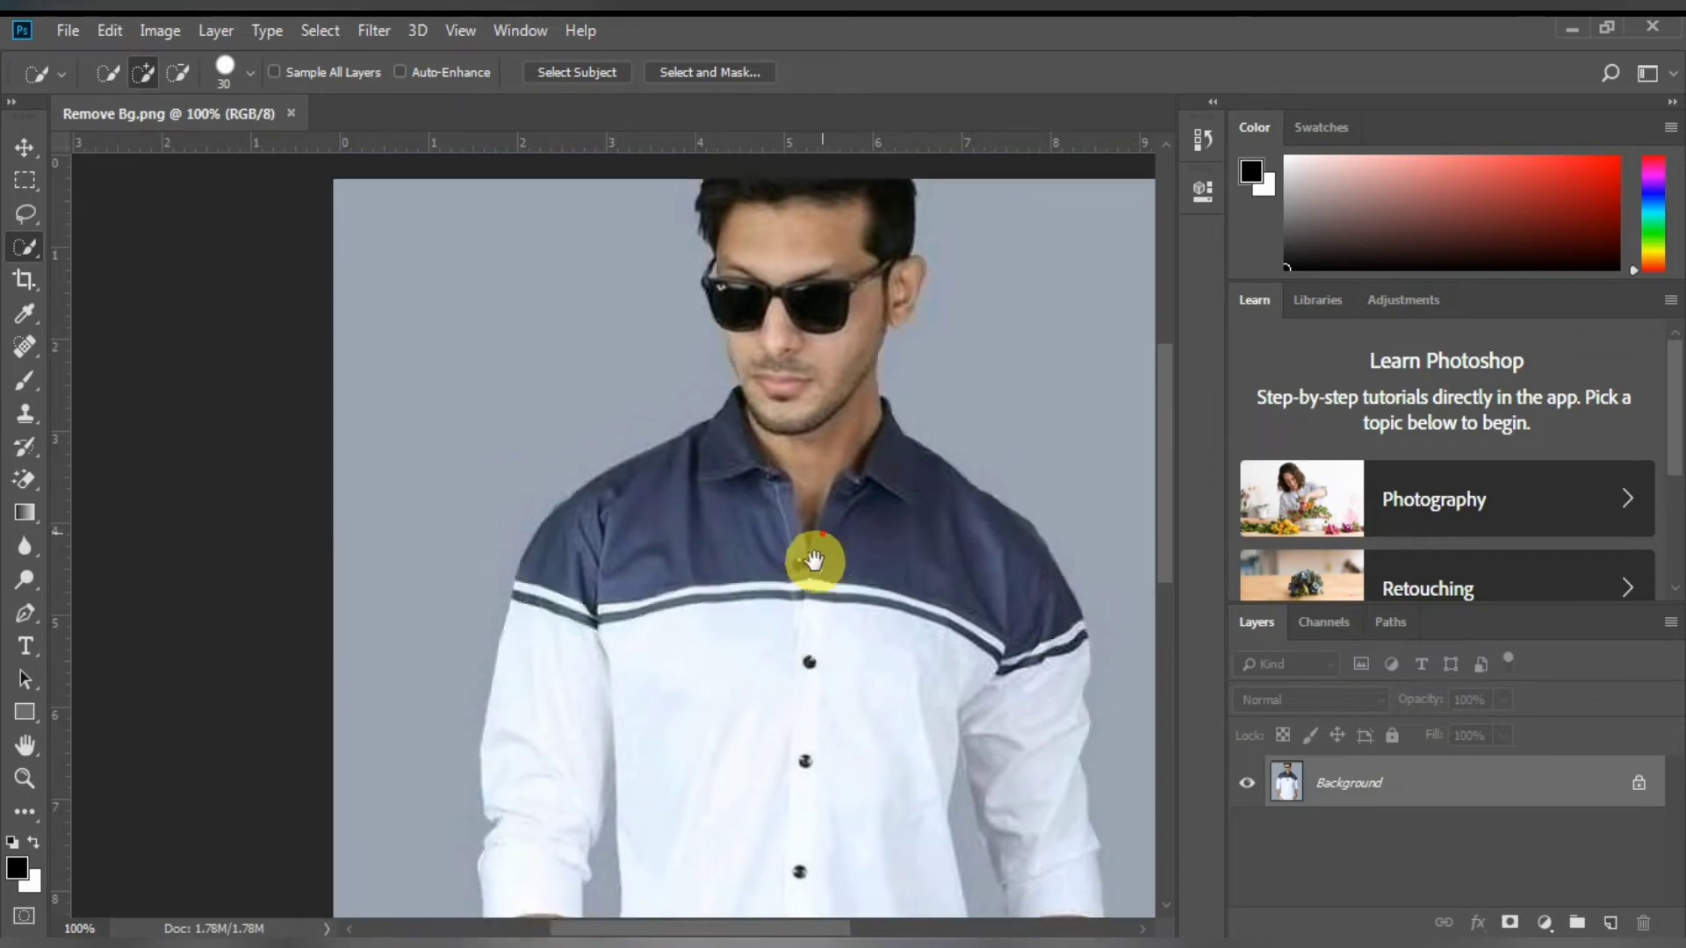
mouse_move(858, 387)
mouse_down()
mouse_move(814, 596)
mouse_move(855, 547)
mouse_move(787, 237)
mouse_up()
drag(837, 573, 852, 464)
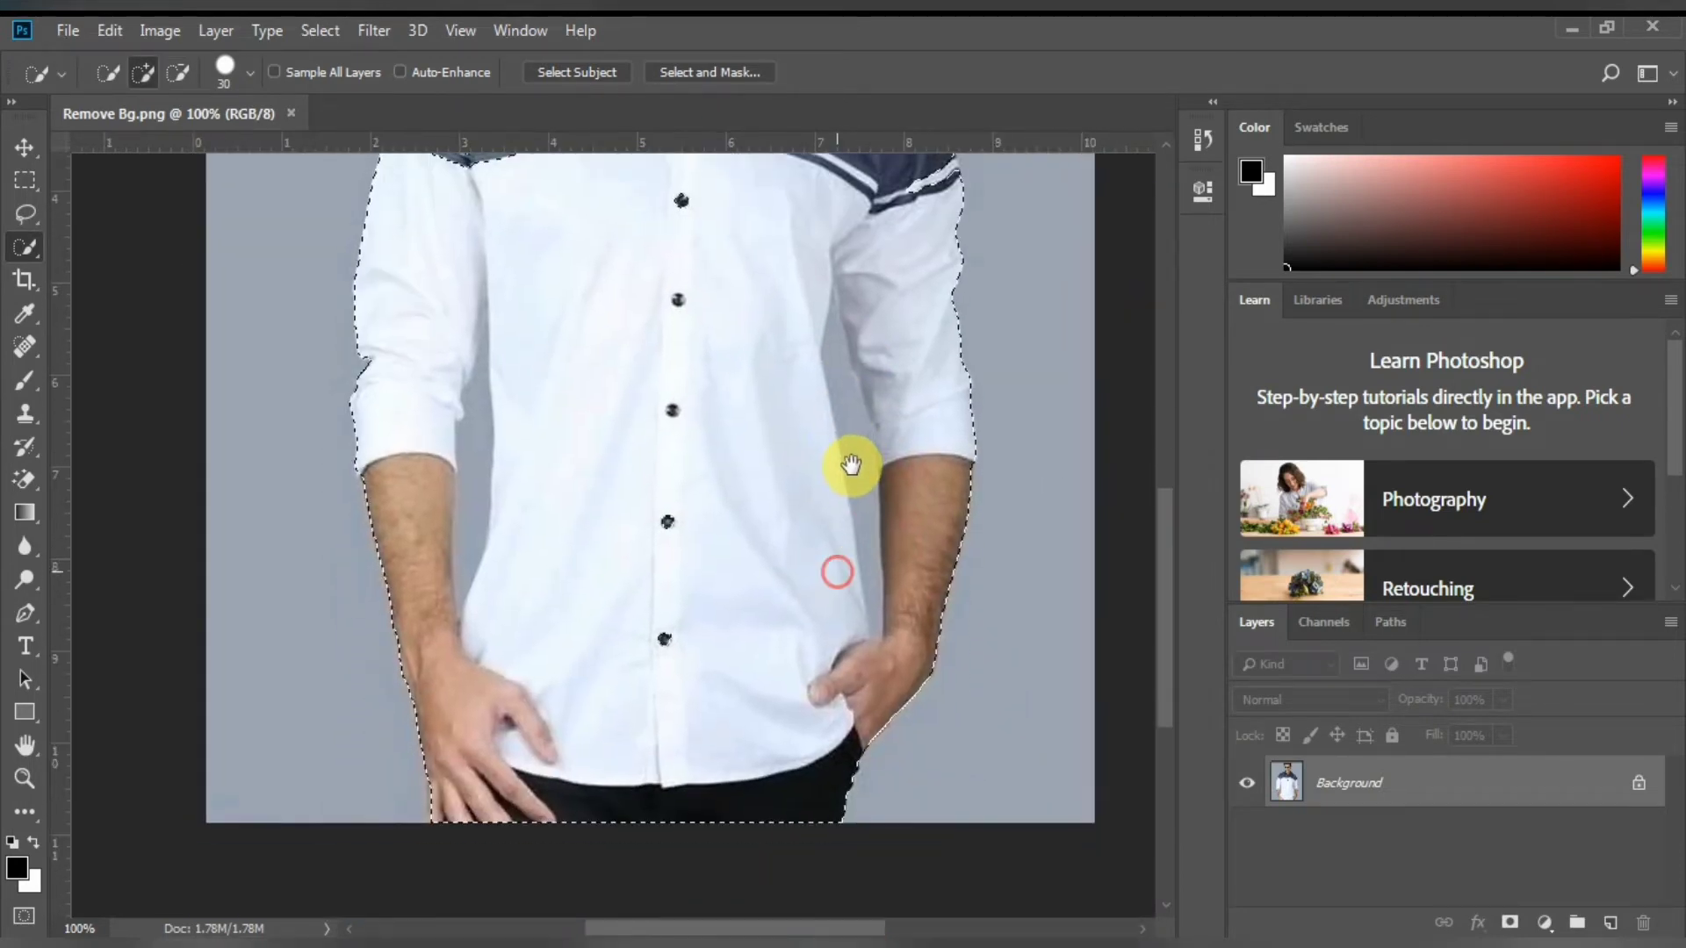
mouse_move(720, 484)
mouse_down()
mouse_move(764, 556)
mouse_move(779, 302)
mouse_up()
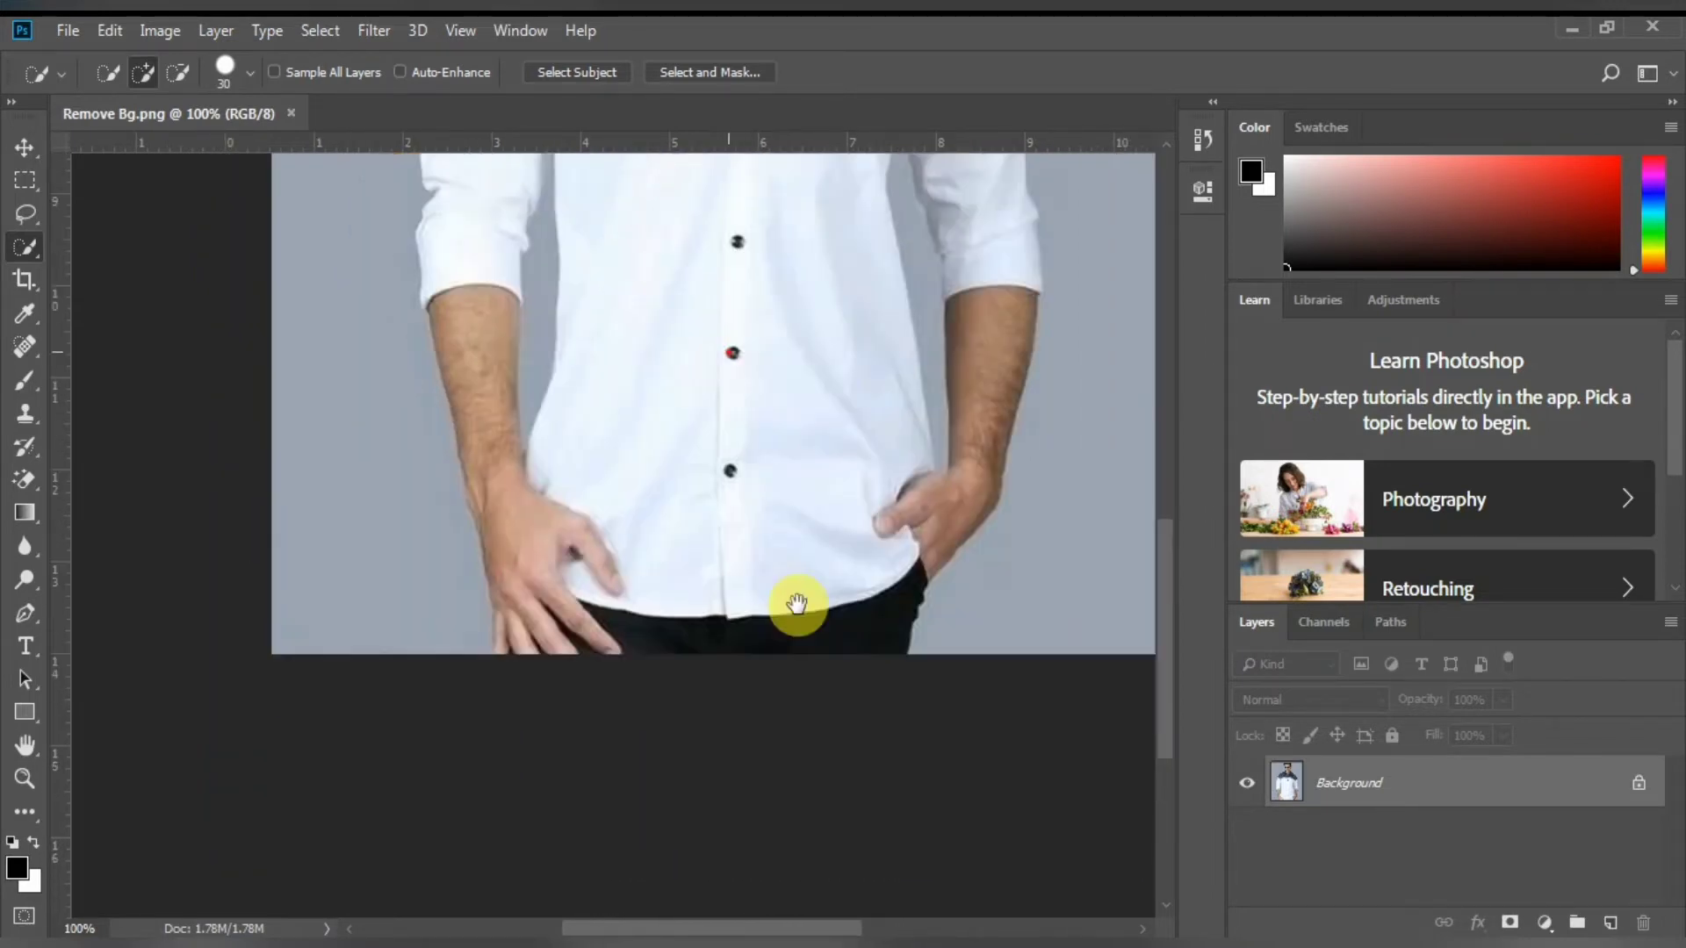
mouse_move(798, 602)
mouse_down()
mouse_move(734, 742)
mouse_move(795, 273)
mouse_move(734, 308)
mouse_up()
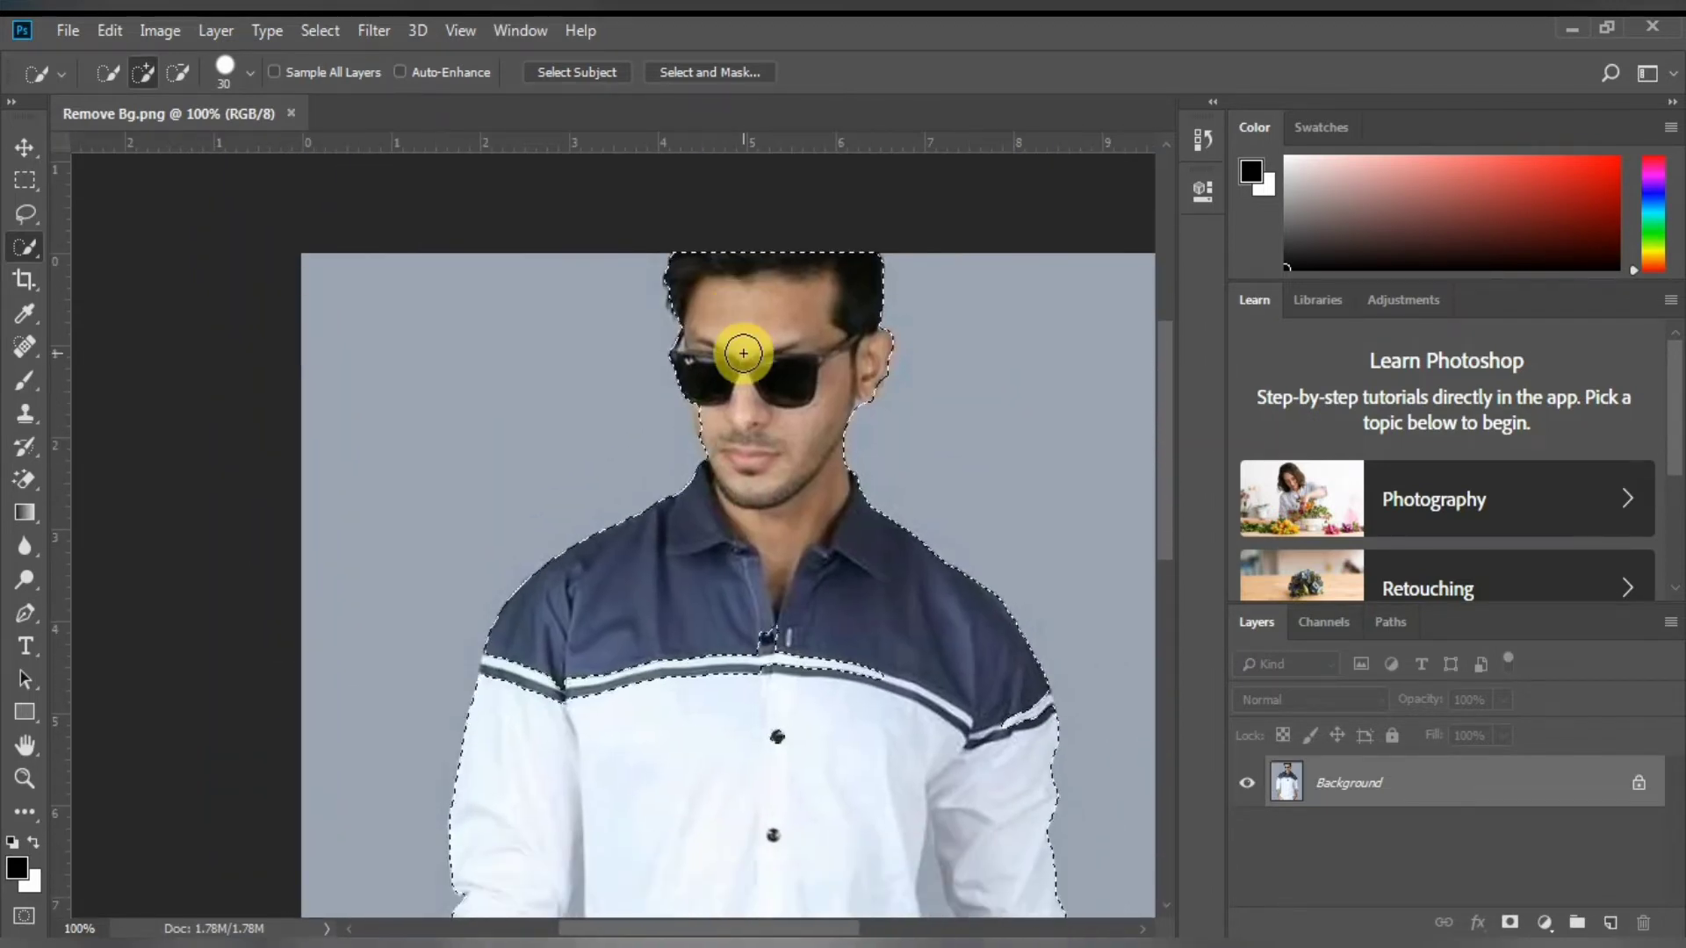
- Check the selection by inverting it twice, add the chest stripe, and copy the man to Layer 1
key(z)
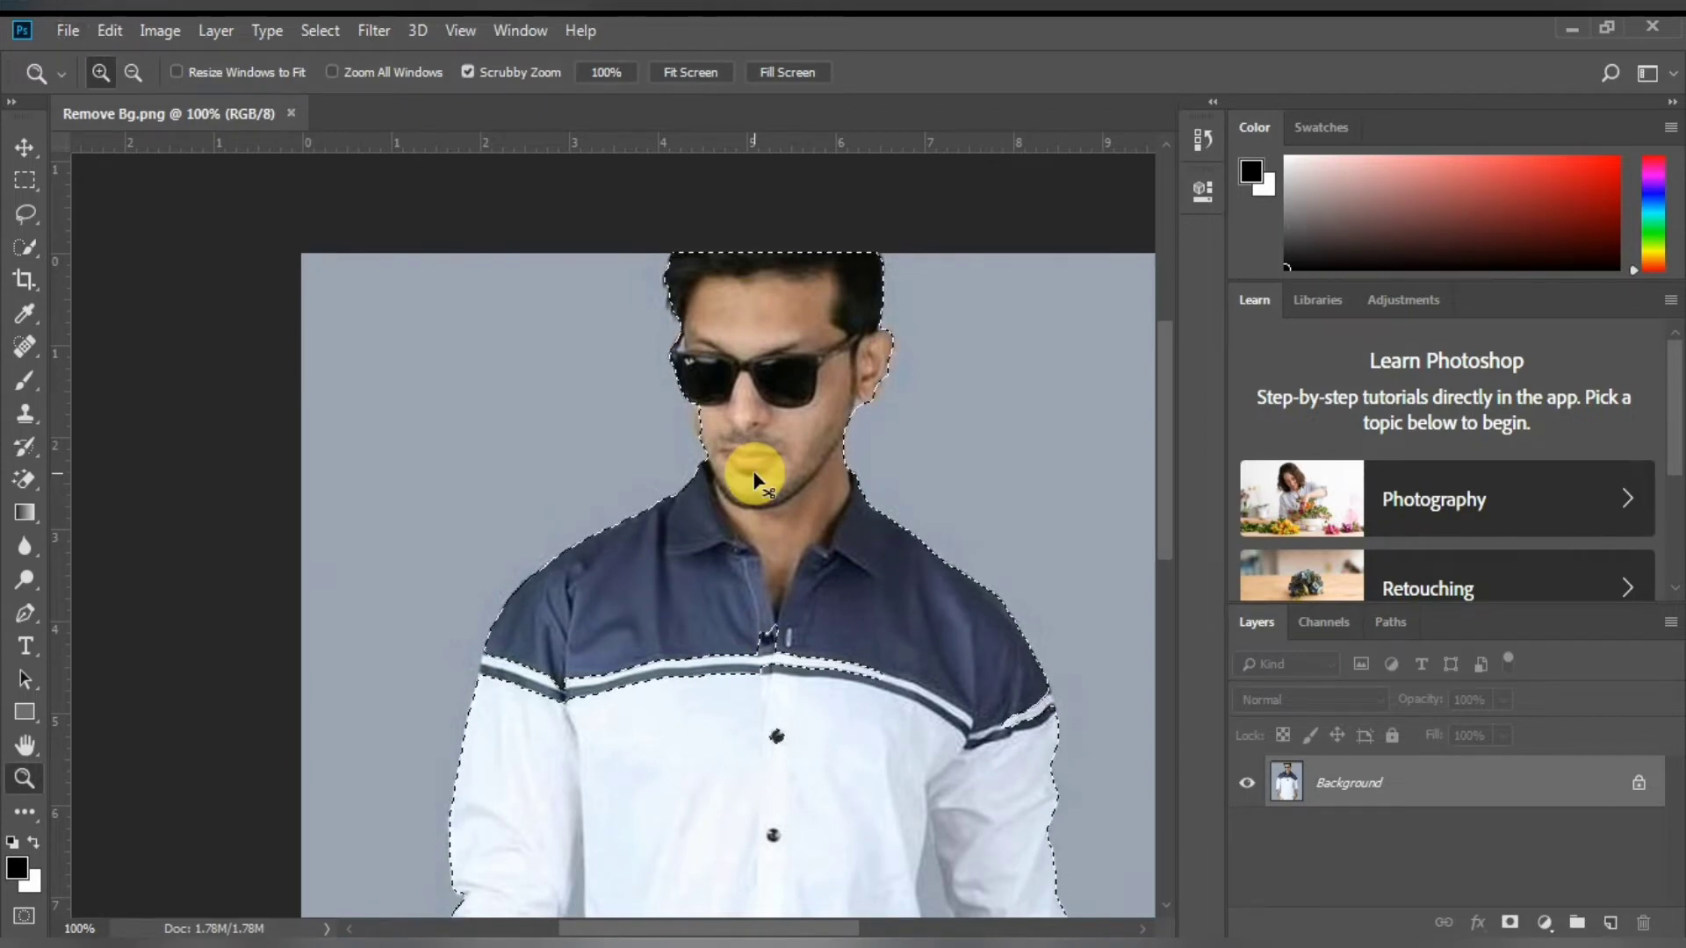
key(shift+ctrl+i)
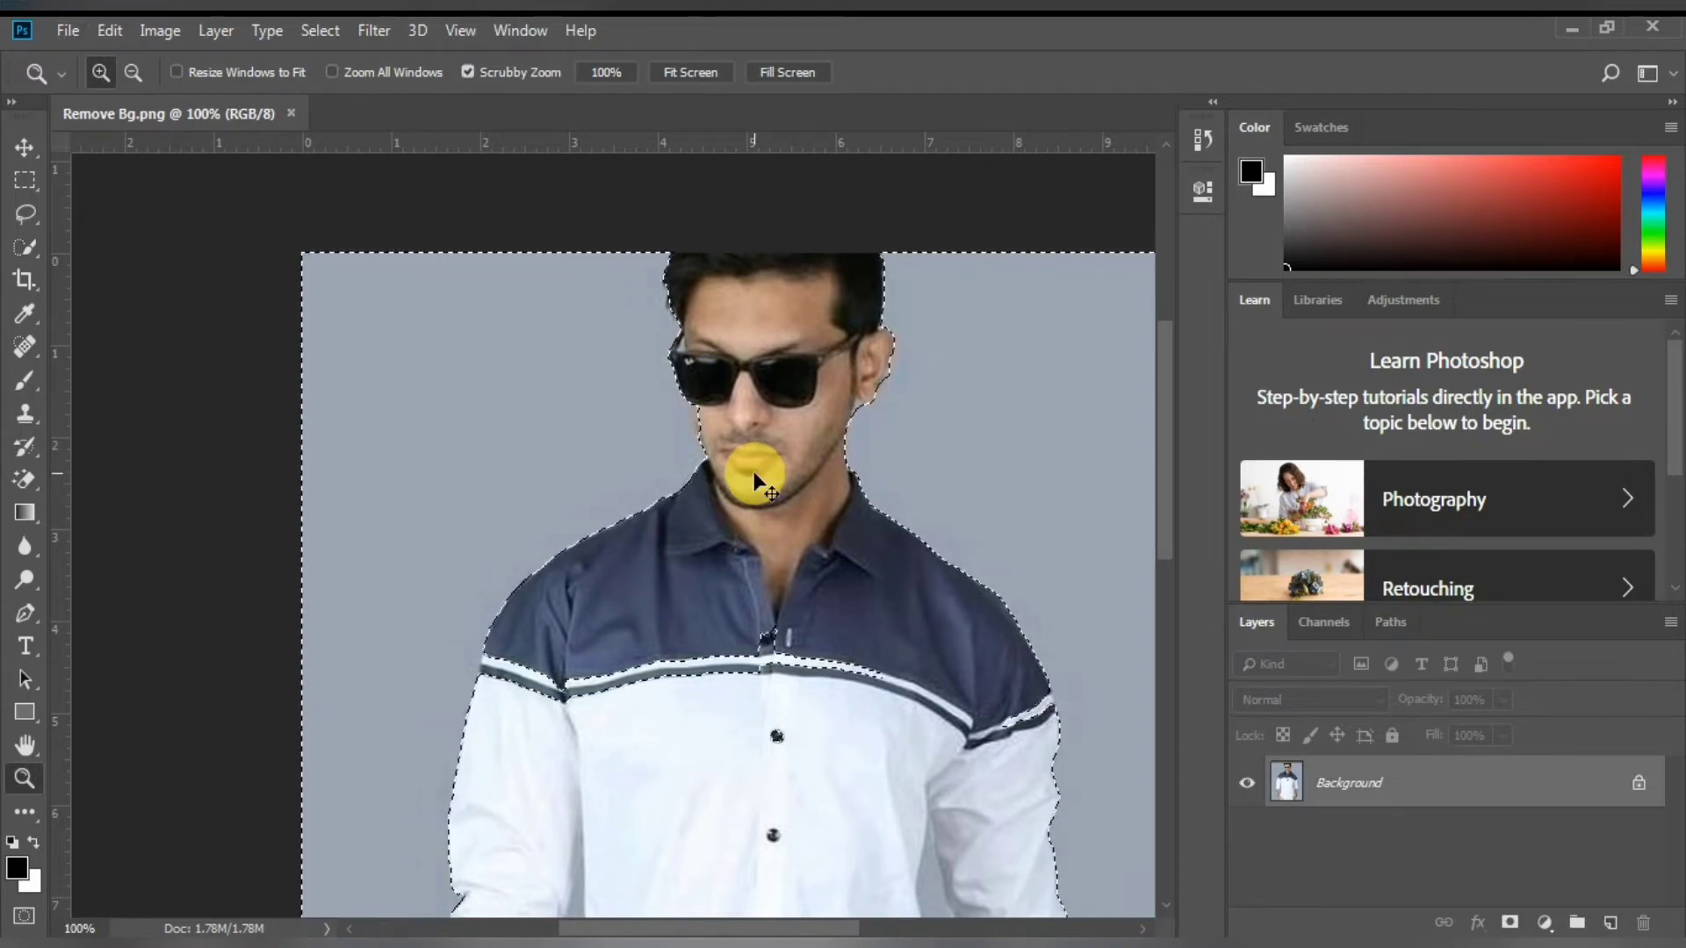
key(shift+ctrl+i)
key(w)
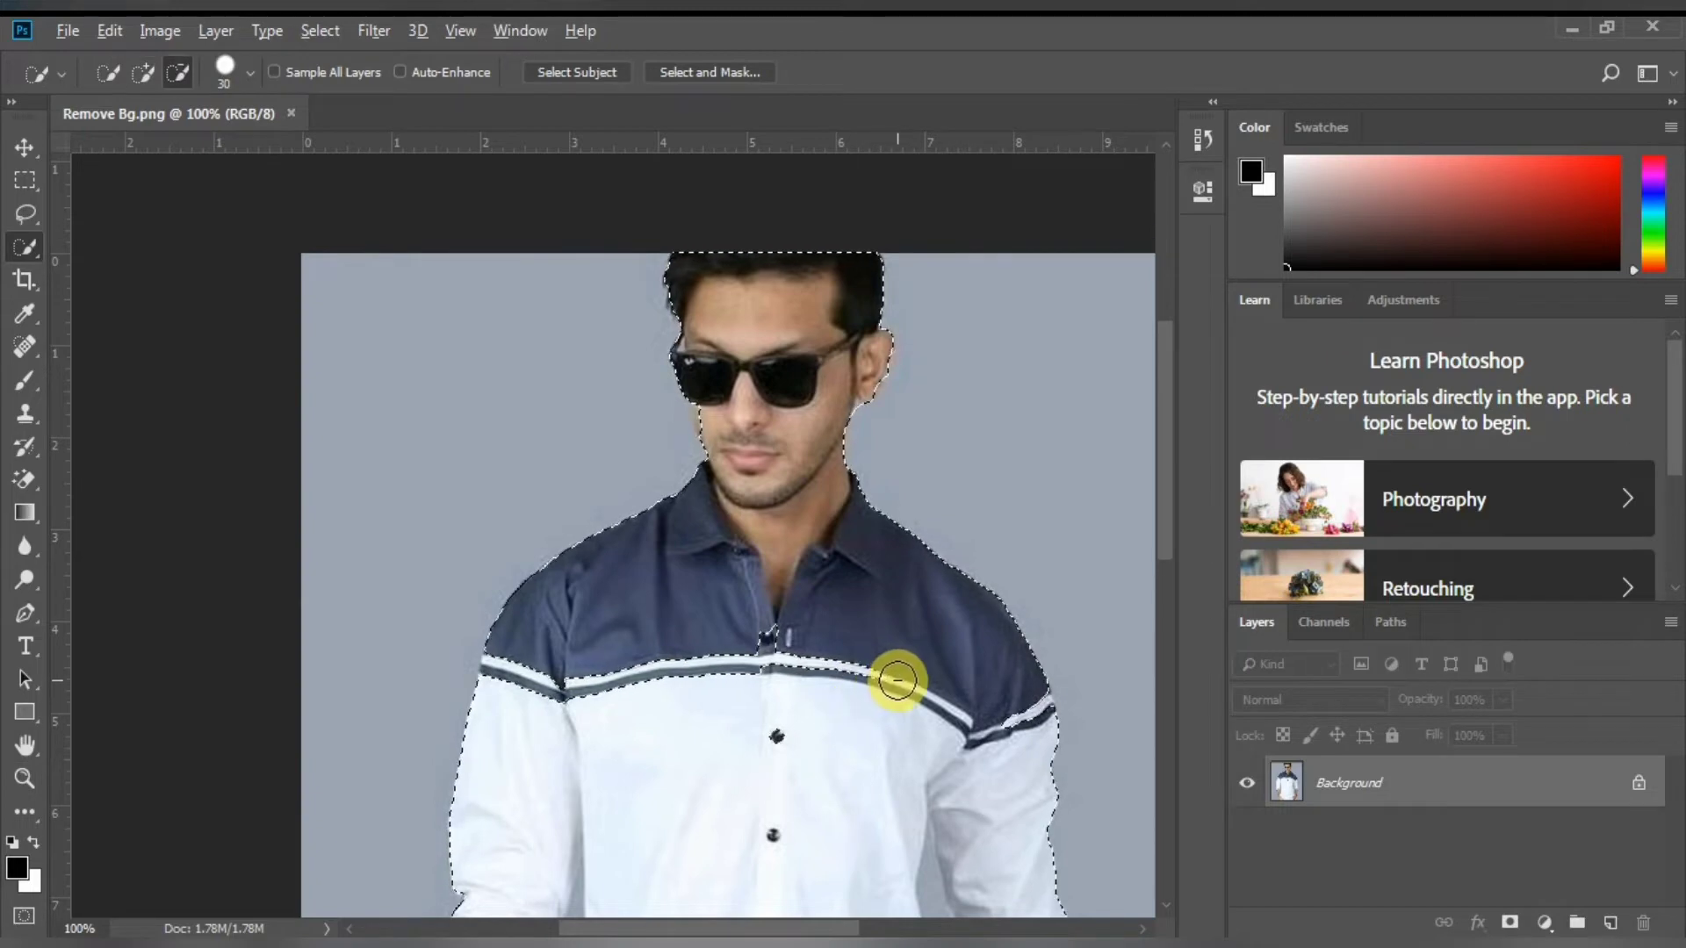
drag(696, 686, 771, 651)
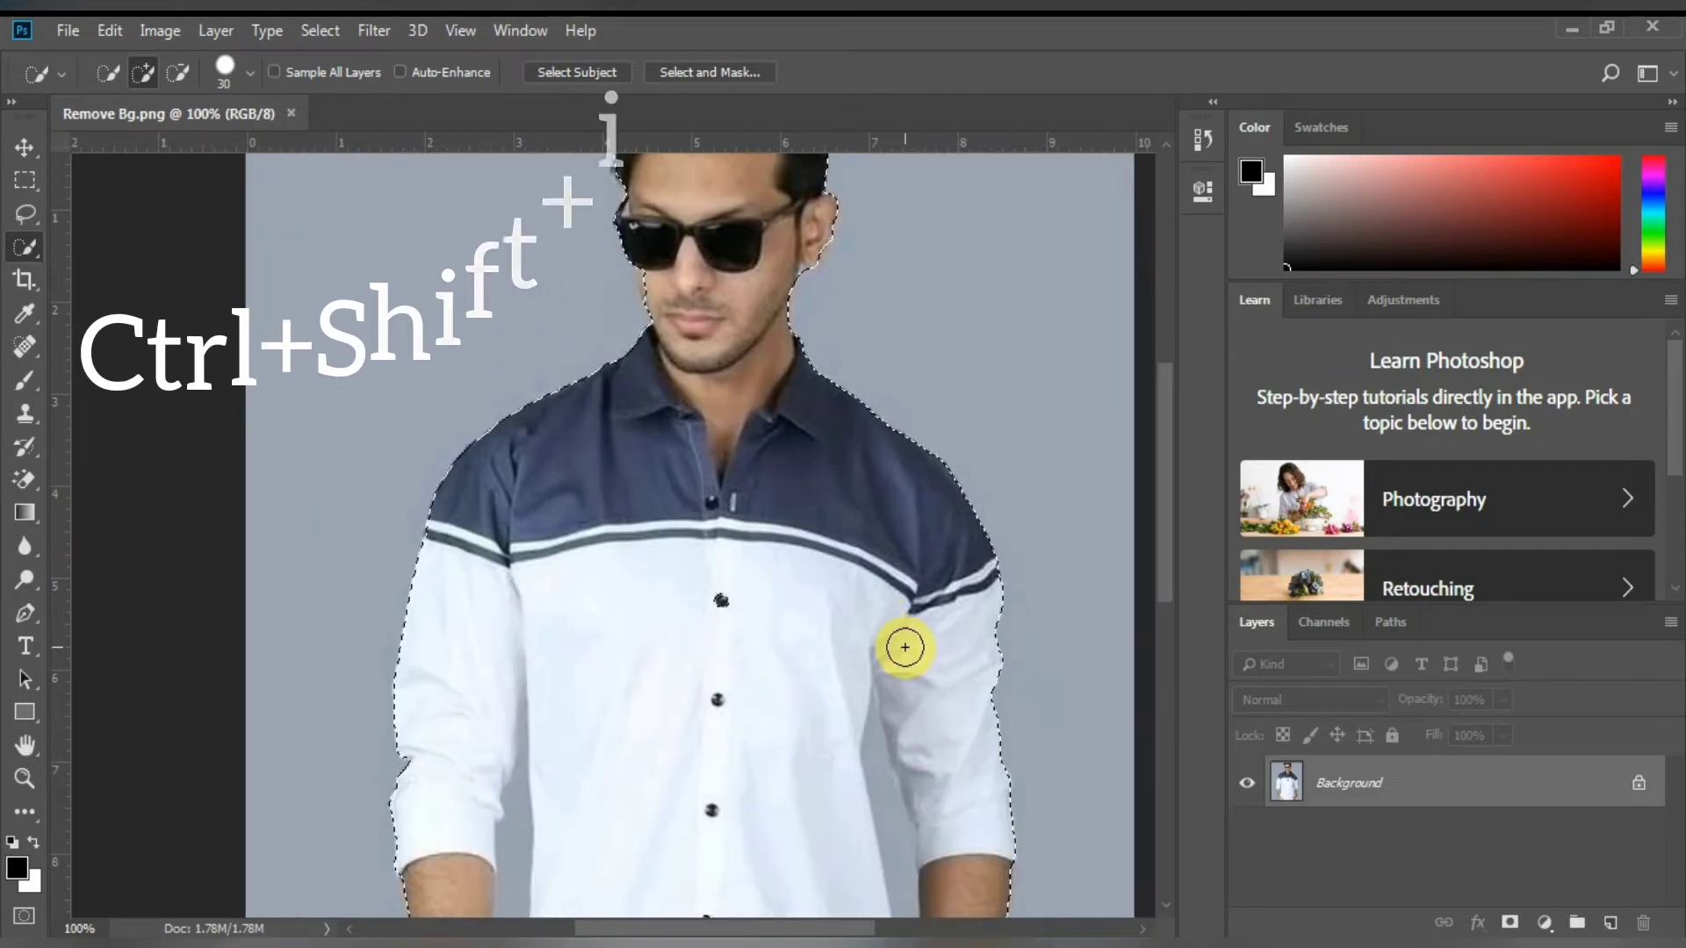
key(ctrl+j)
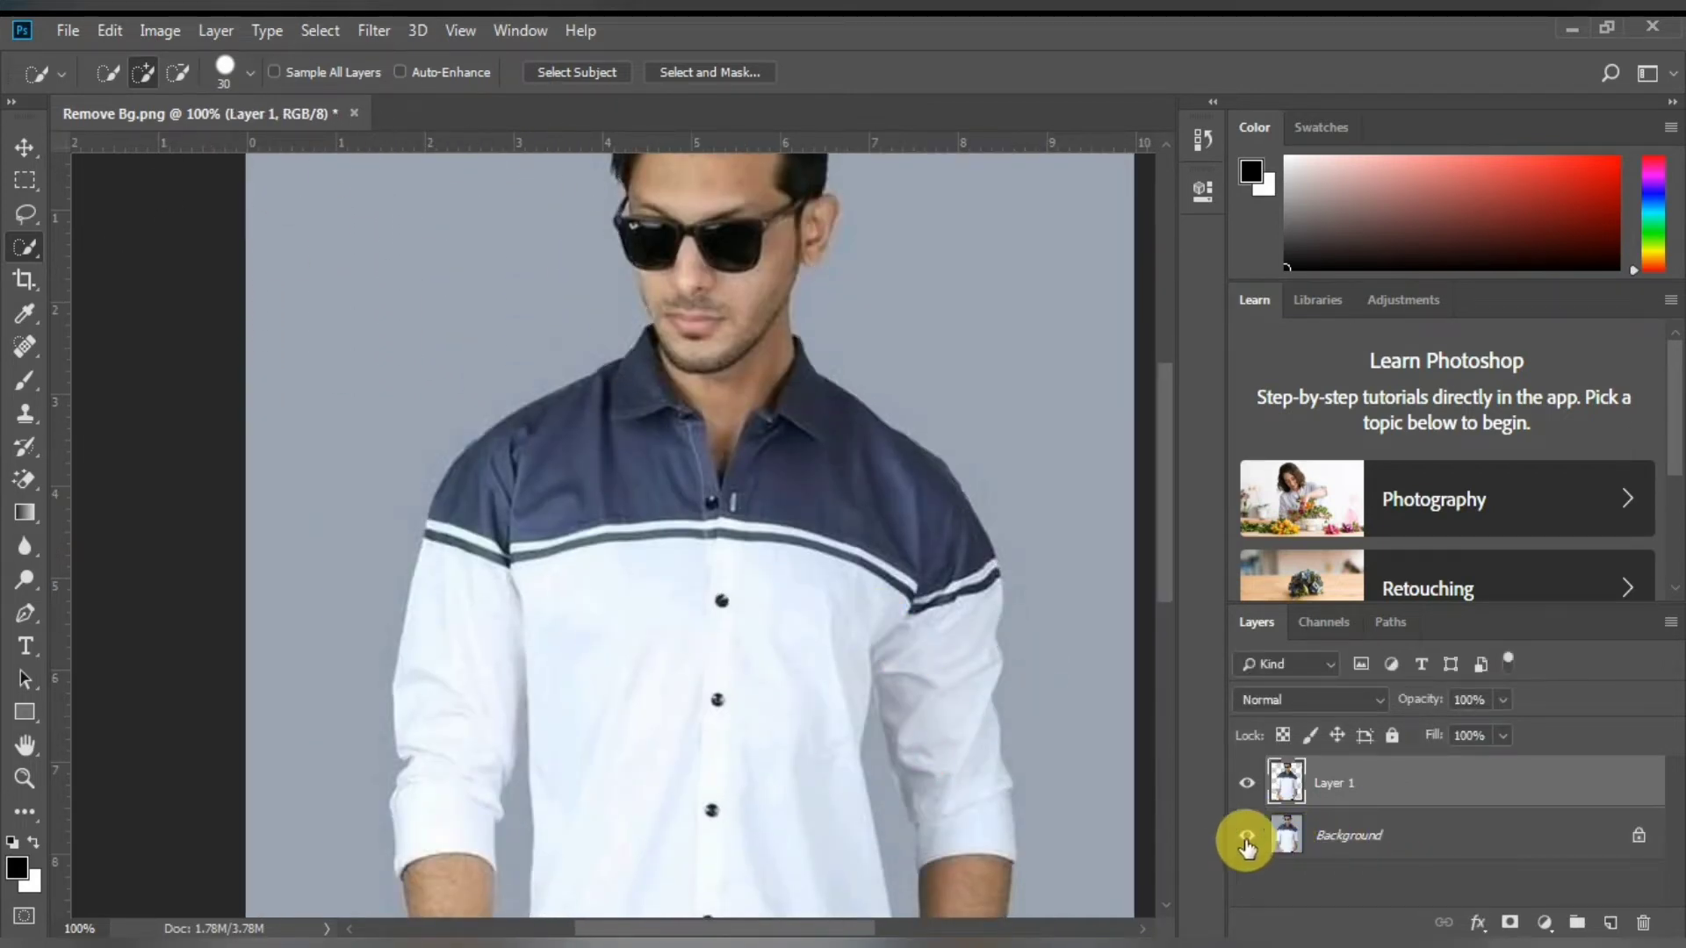
- Hide the Background layer and add the gap by the right arm and the shirt's left side
click(1247, 836)
mouse_move(675, 674)
mouse_down()
mouse_move(1039, 726)
mouse_move(870, 722)
mouse_up()
mouse_move(1064, 456)
mouse_down()
mouse_move(854, 583)
mouse_move(903, 414)
mouse_up()
mouse_move(903, 702)
mouse_down()
mouse_move(884, 470)
mouse_move(952, 428)
mouse_up()
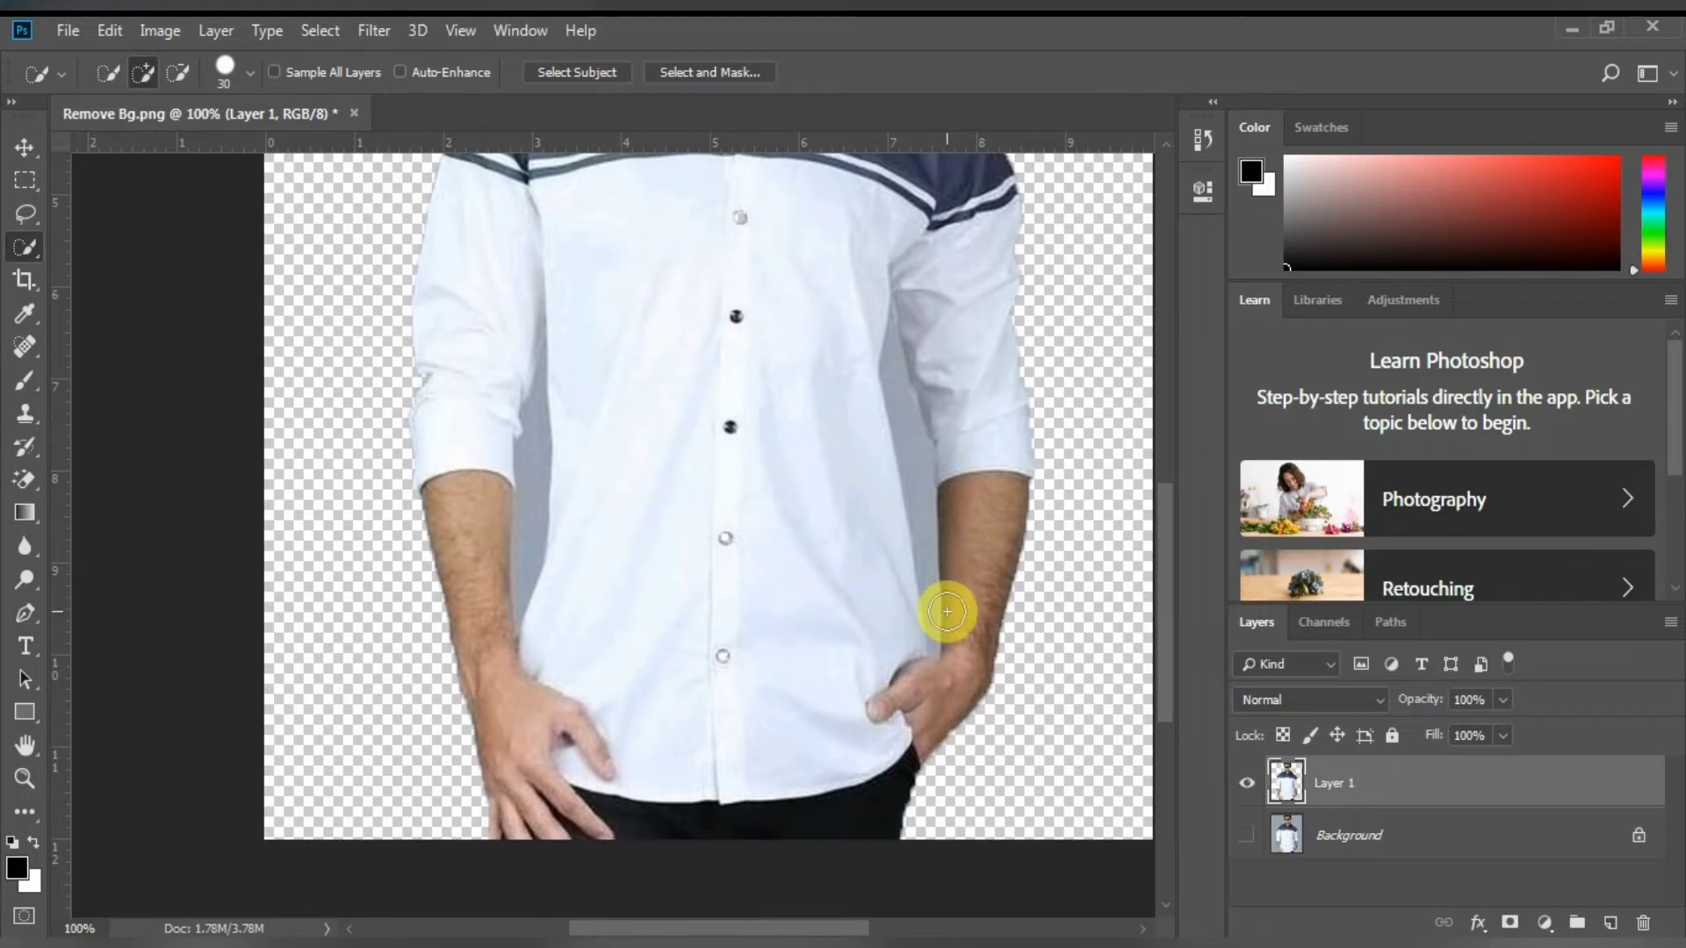
drag(894, 363, 945, 640)
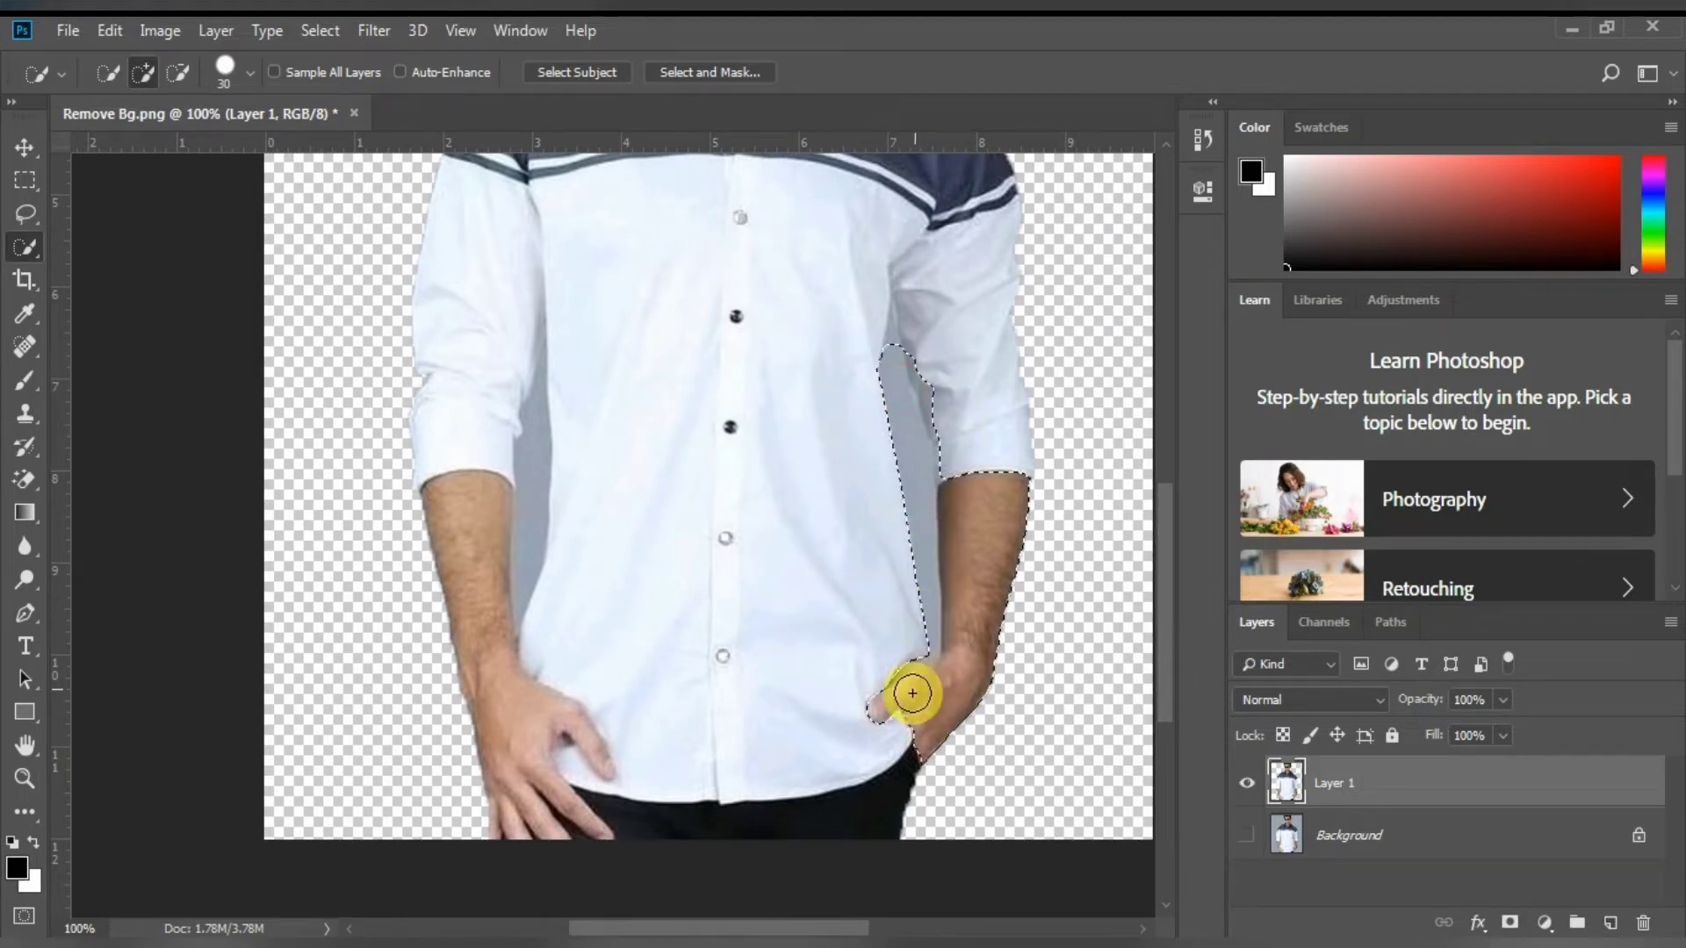
drag(637, 568, 792, 750)
drag(647, 470, 682, 865)
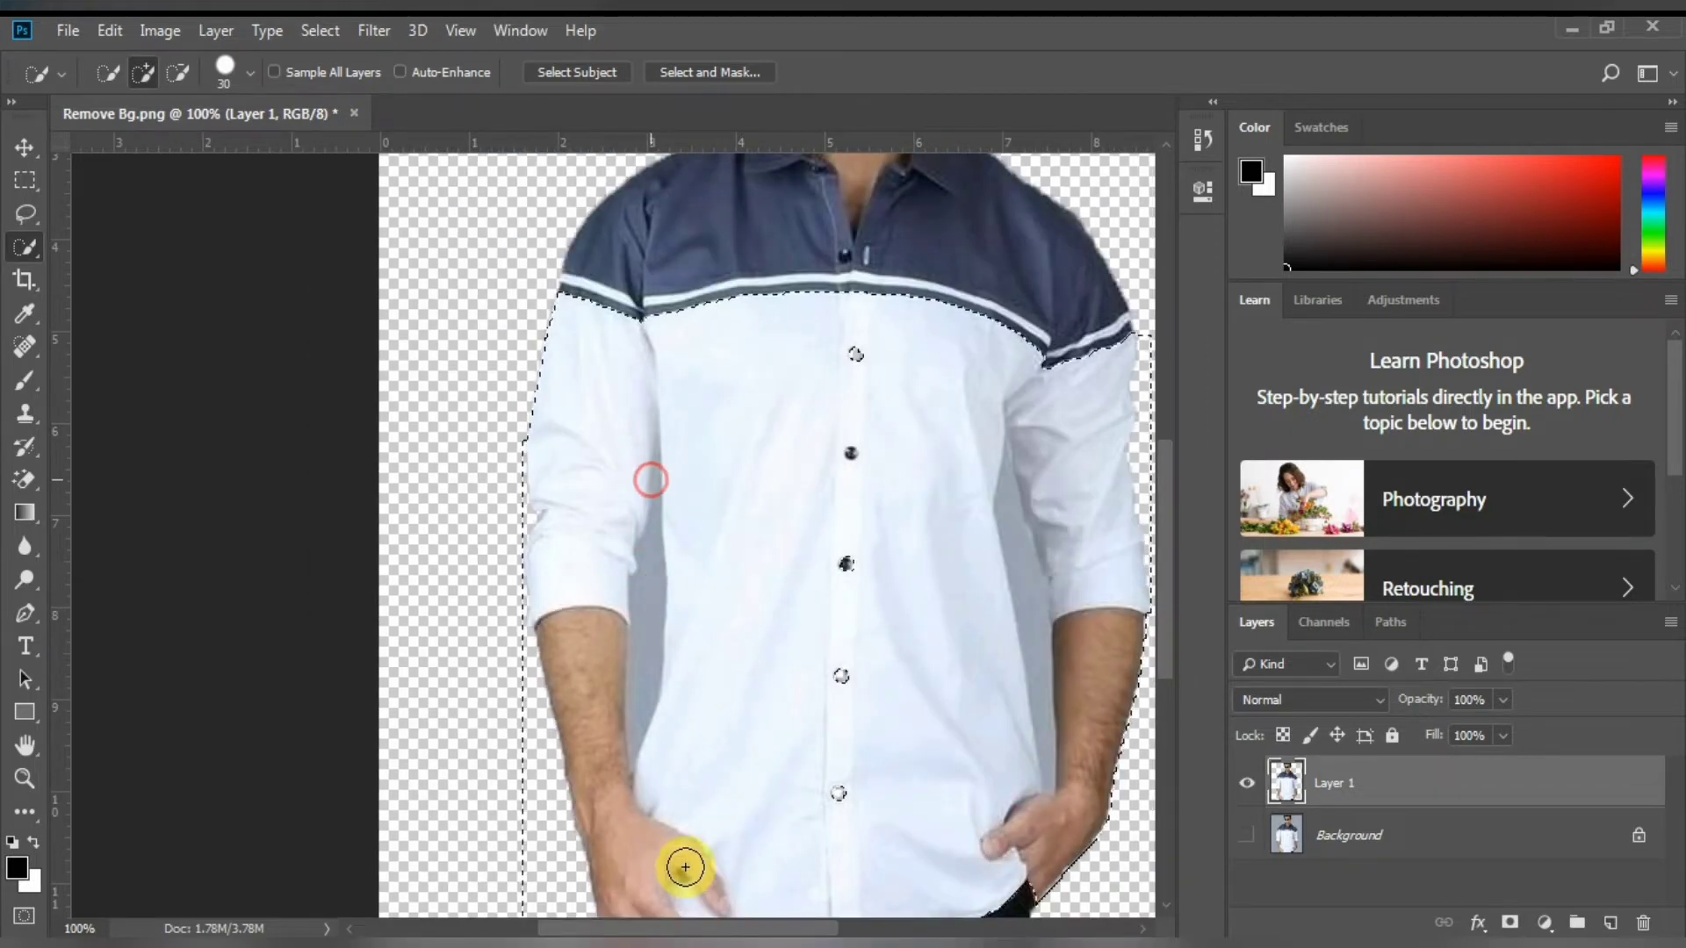
- Zoom in to inspect the shirt edge at the sleeve and arm, then zoom back out
key(z)
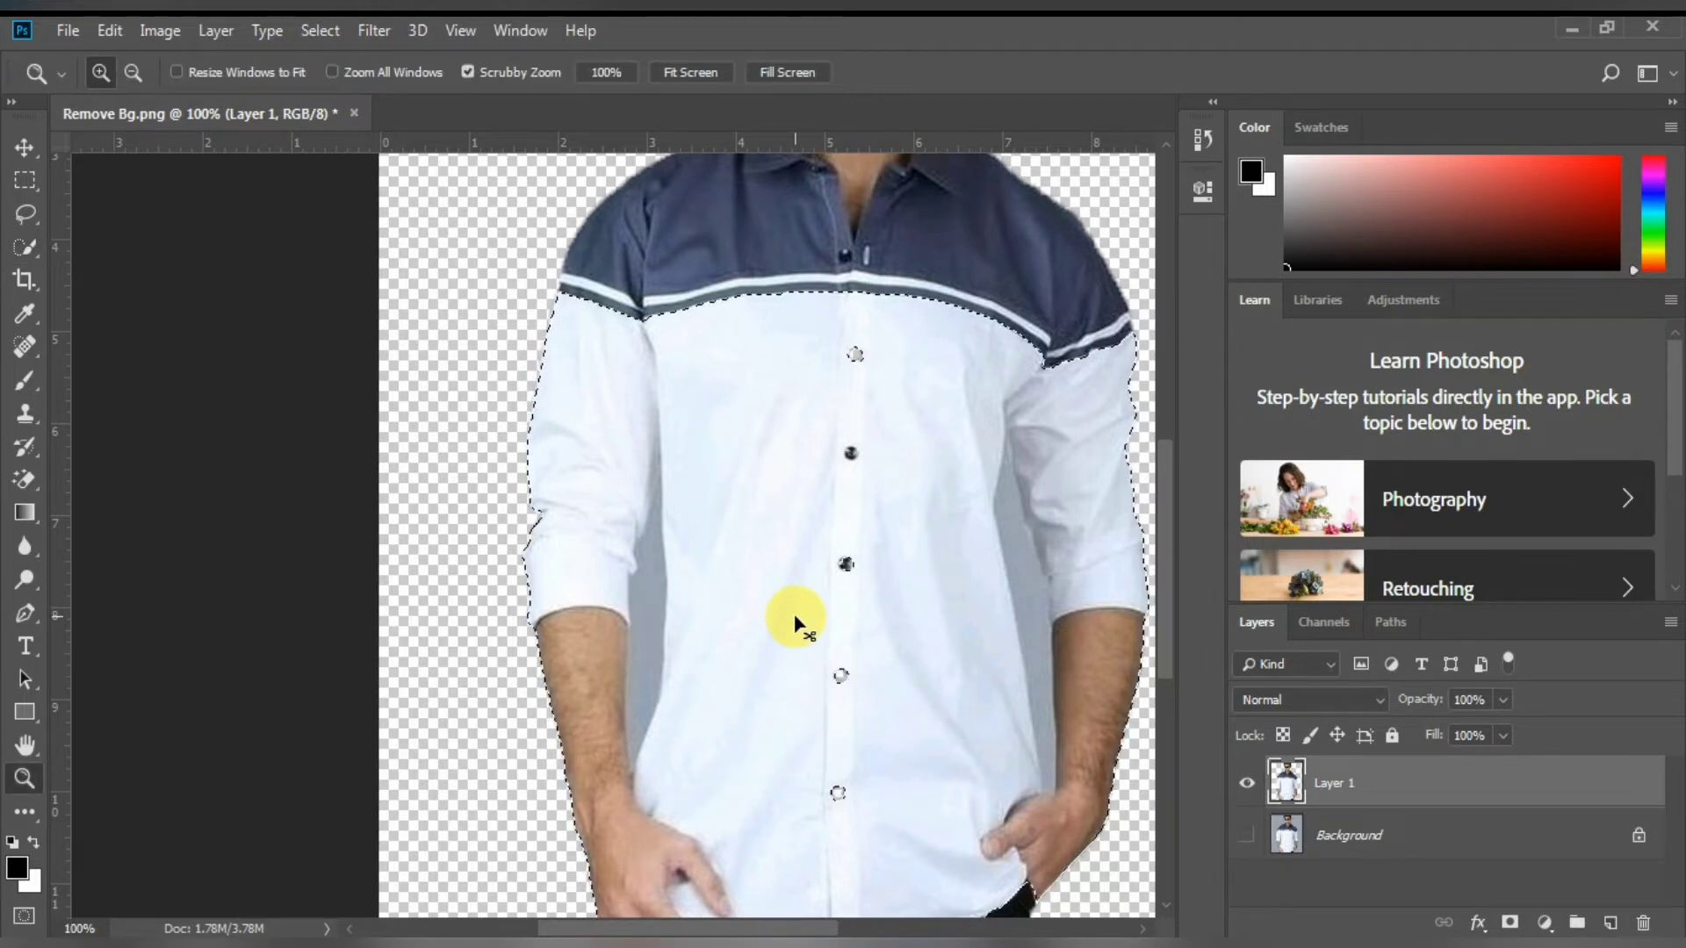
key(v)
mouse_move(889, 702)
mouse_down()
mouse_move(765, 558)
mouse_move(753, 689)
mouse_move(715, 678)
mouse_up()
key(z)
mouse_move(836, 648)
mouse_down()
mouse_move(915, 573)
mouse_move(859, 704)
mouse_move(609, 599)
mouse_move(658, 448)
mouse_move(752, 456)
mouse_up()
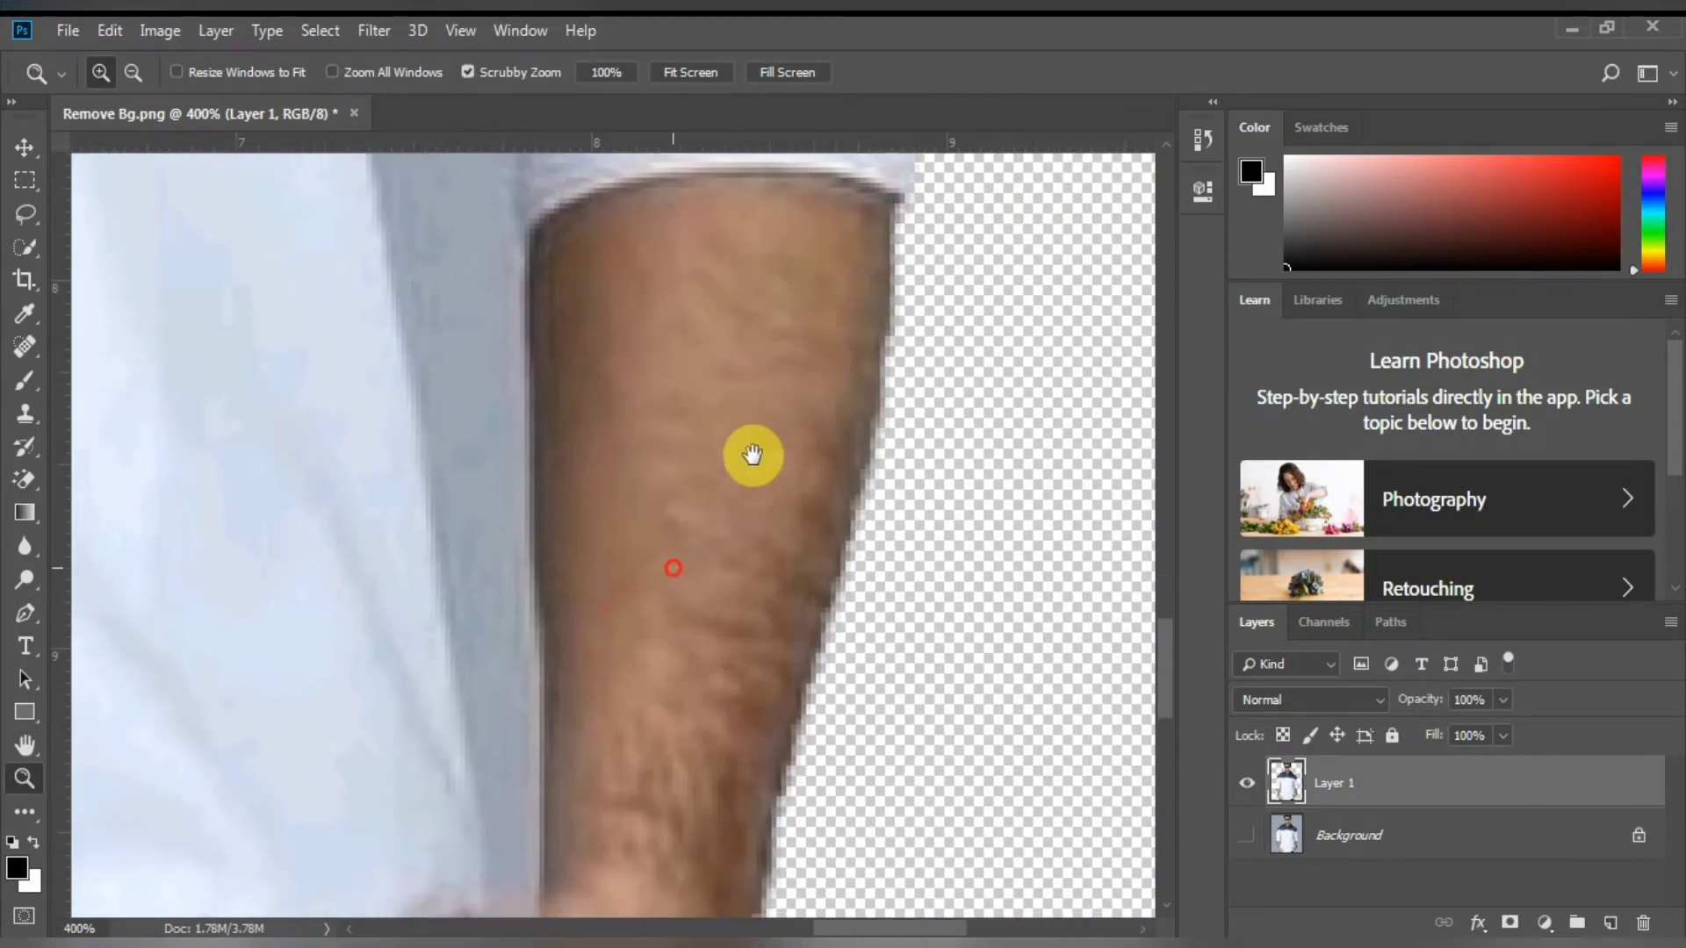
alt+click(527, 591)
alt+click(413, 558)
drag(773, 778, 750, 799)
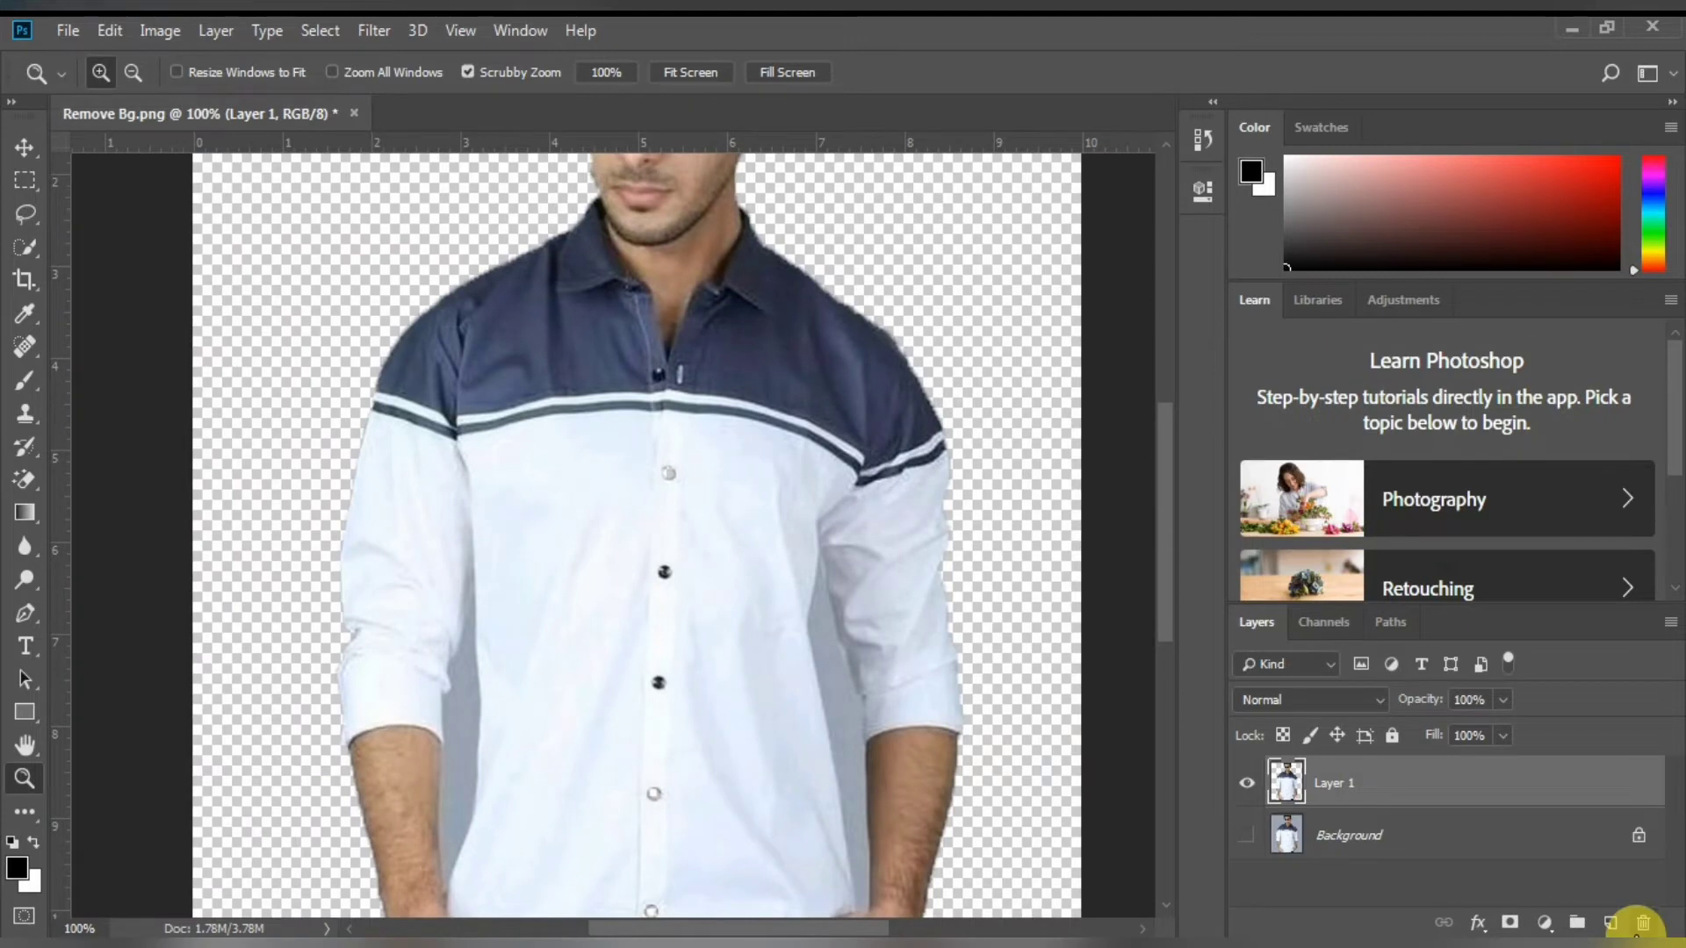
- Add a black-filled Layer 2 placed beneath the cut-out on Layer 1
click(1610, 922)
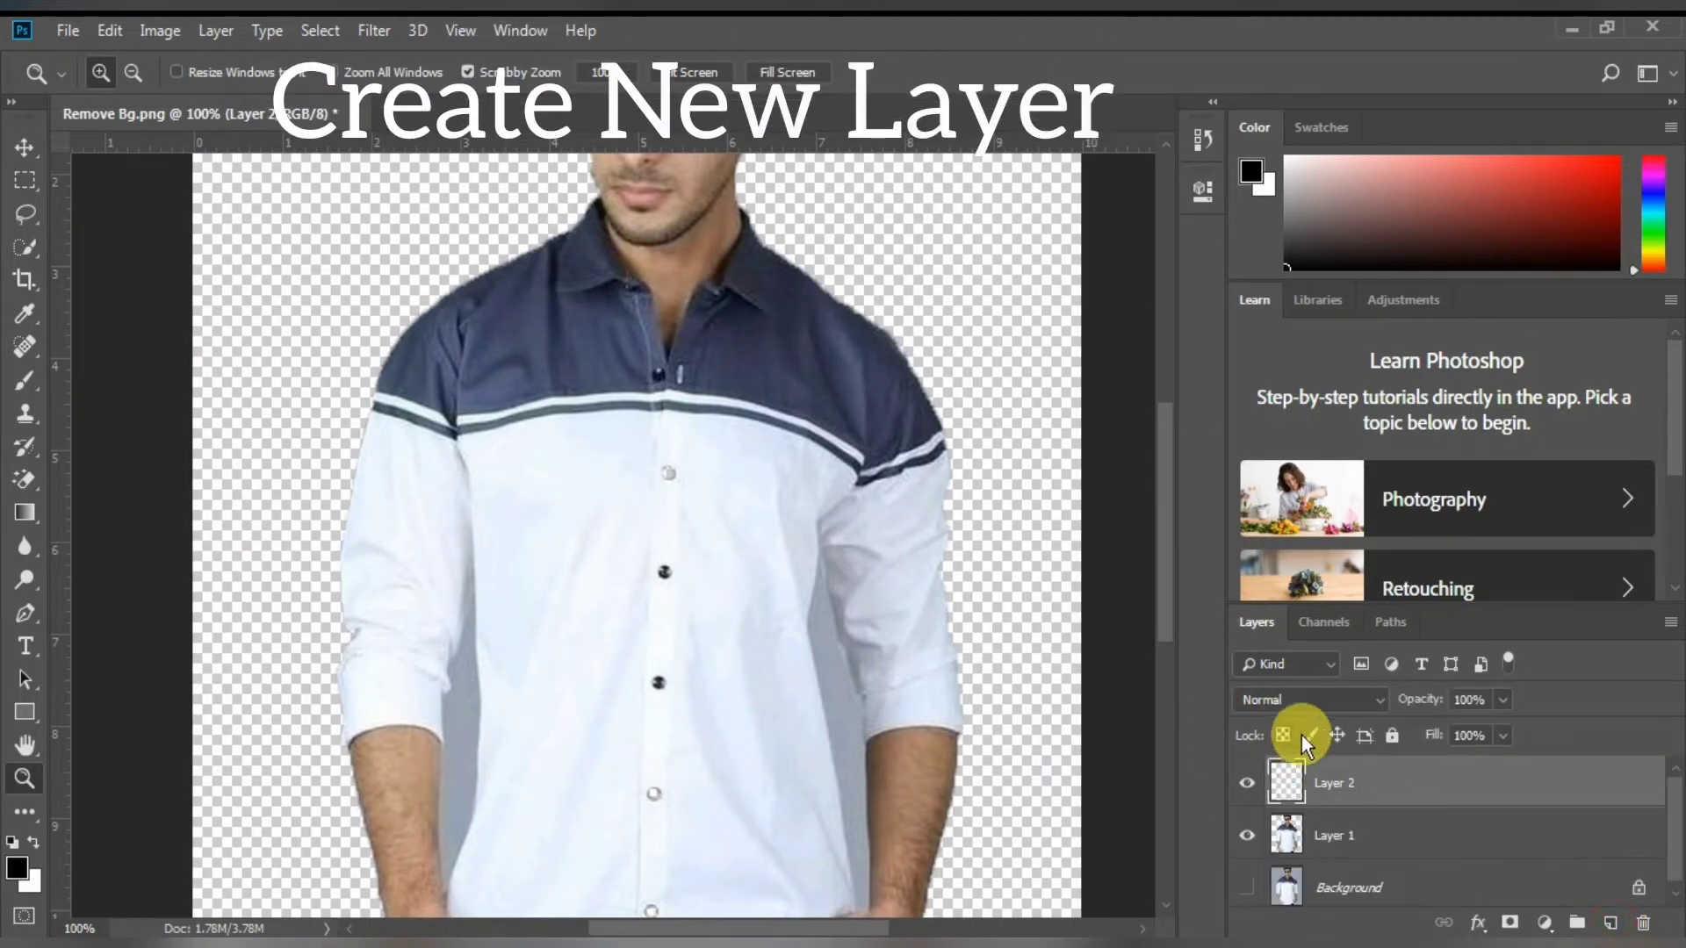
scroll(1094, 814, left, 10)
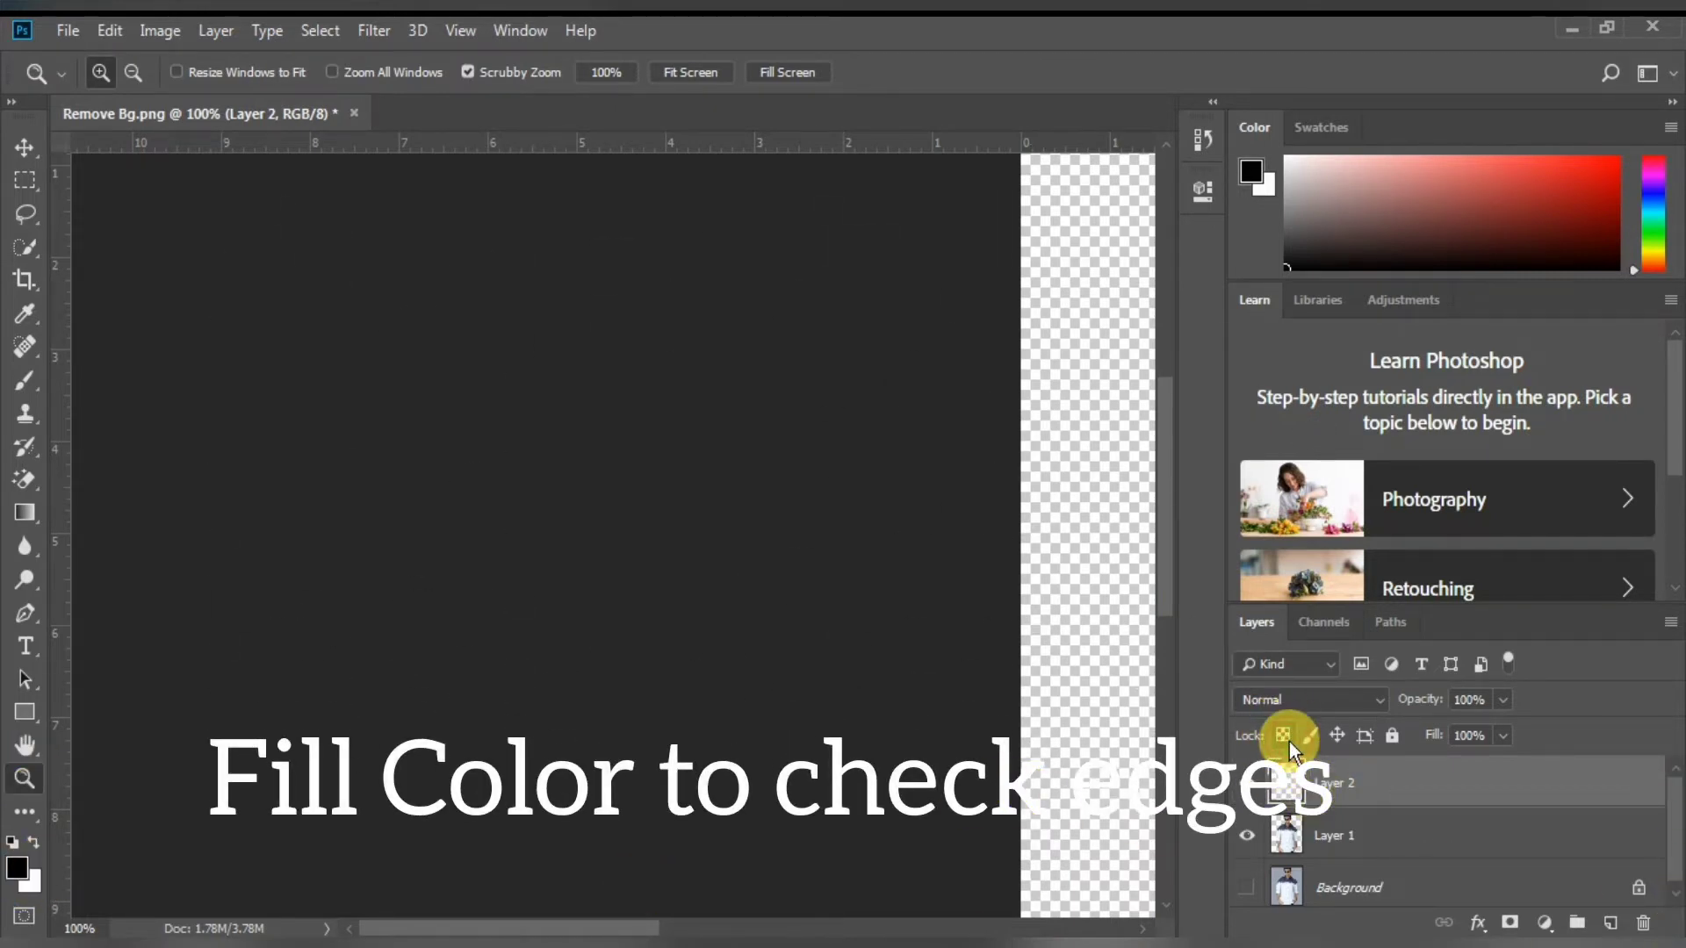
key(ctrl+BackSpace)
key(alt+BackSpace)
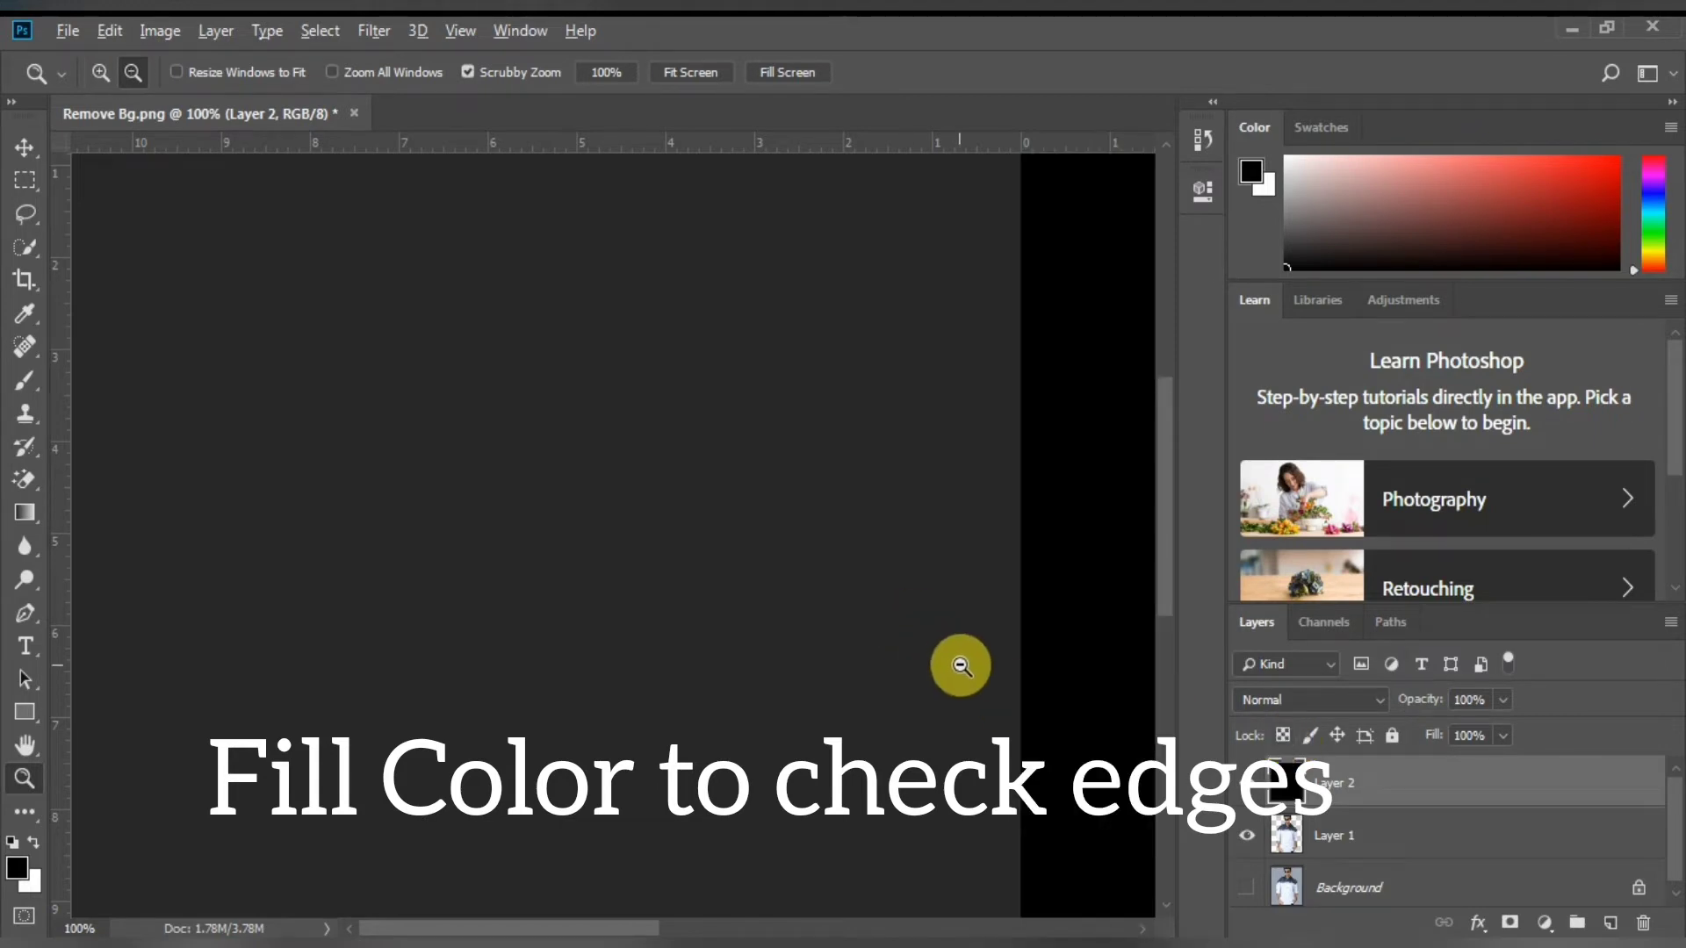
alt+click(959, 663)
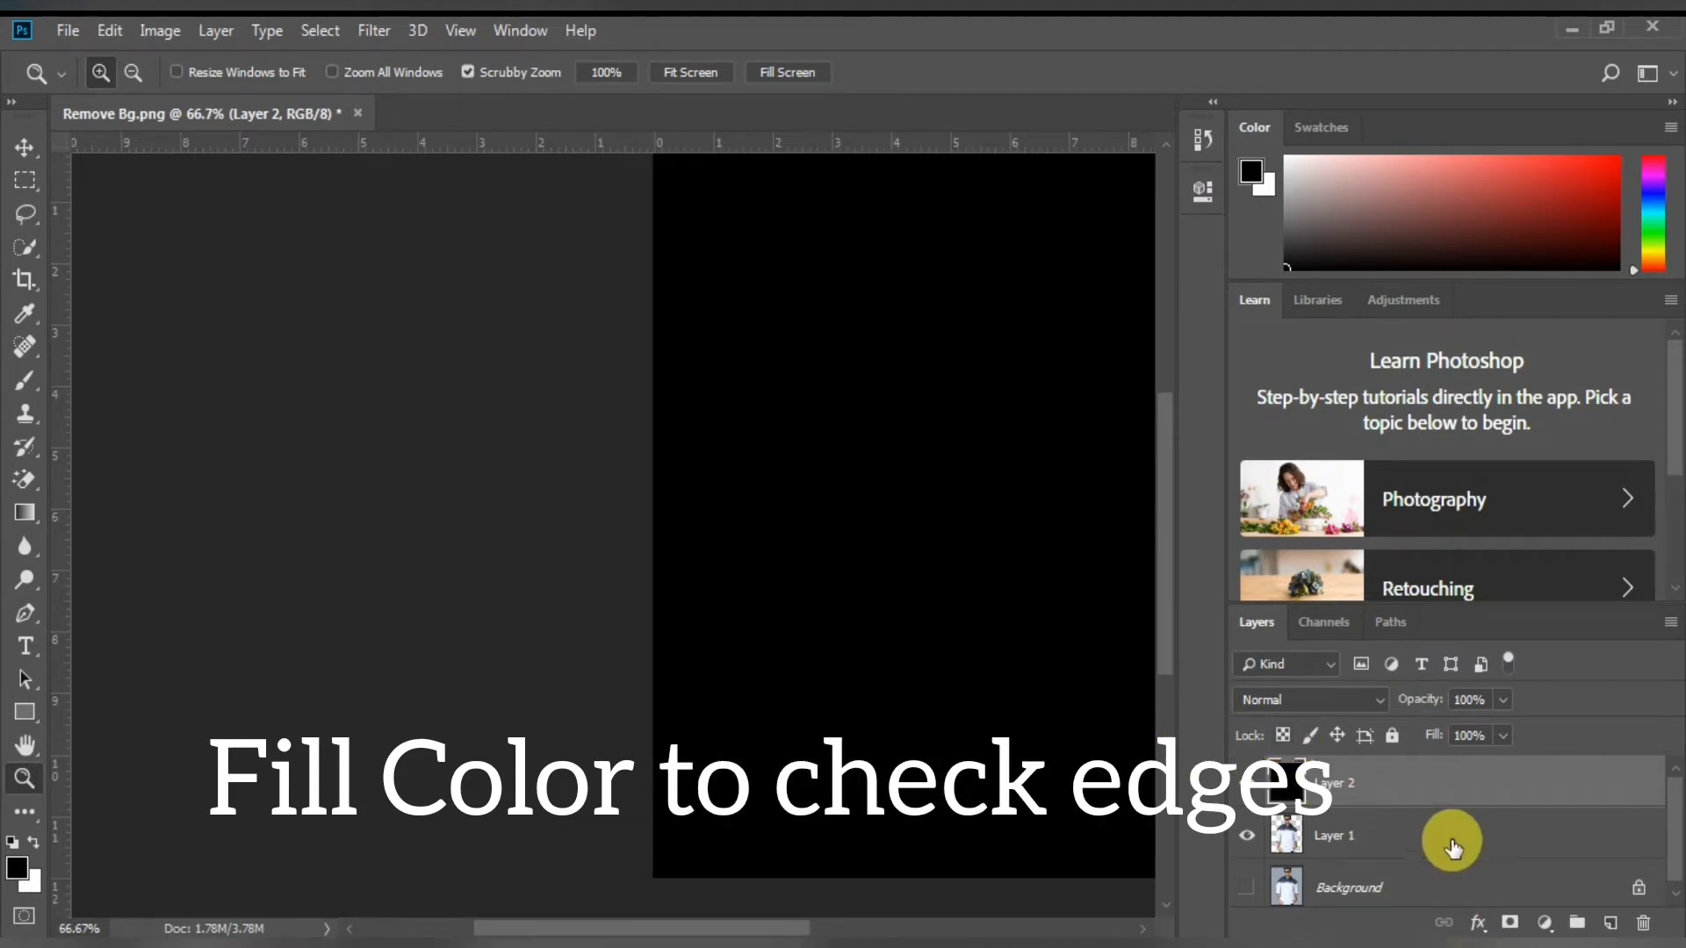
drag(1448, 835, 1416, 781)
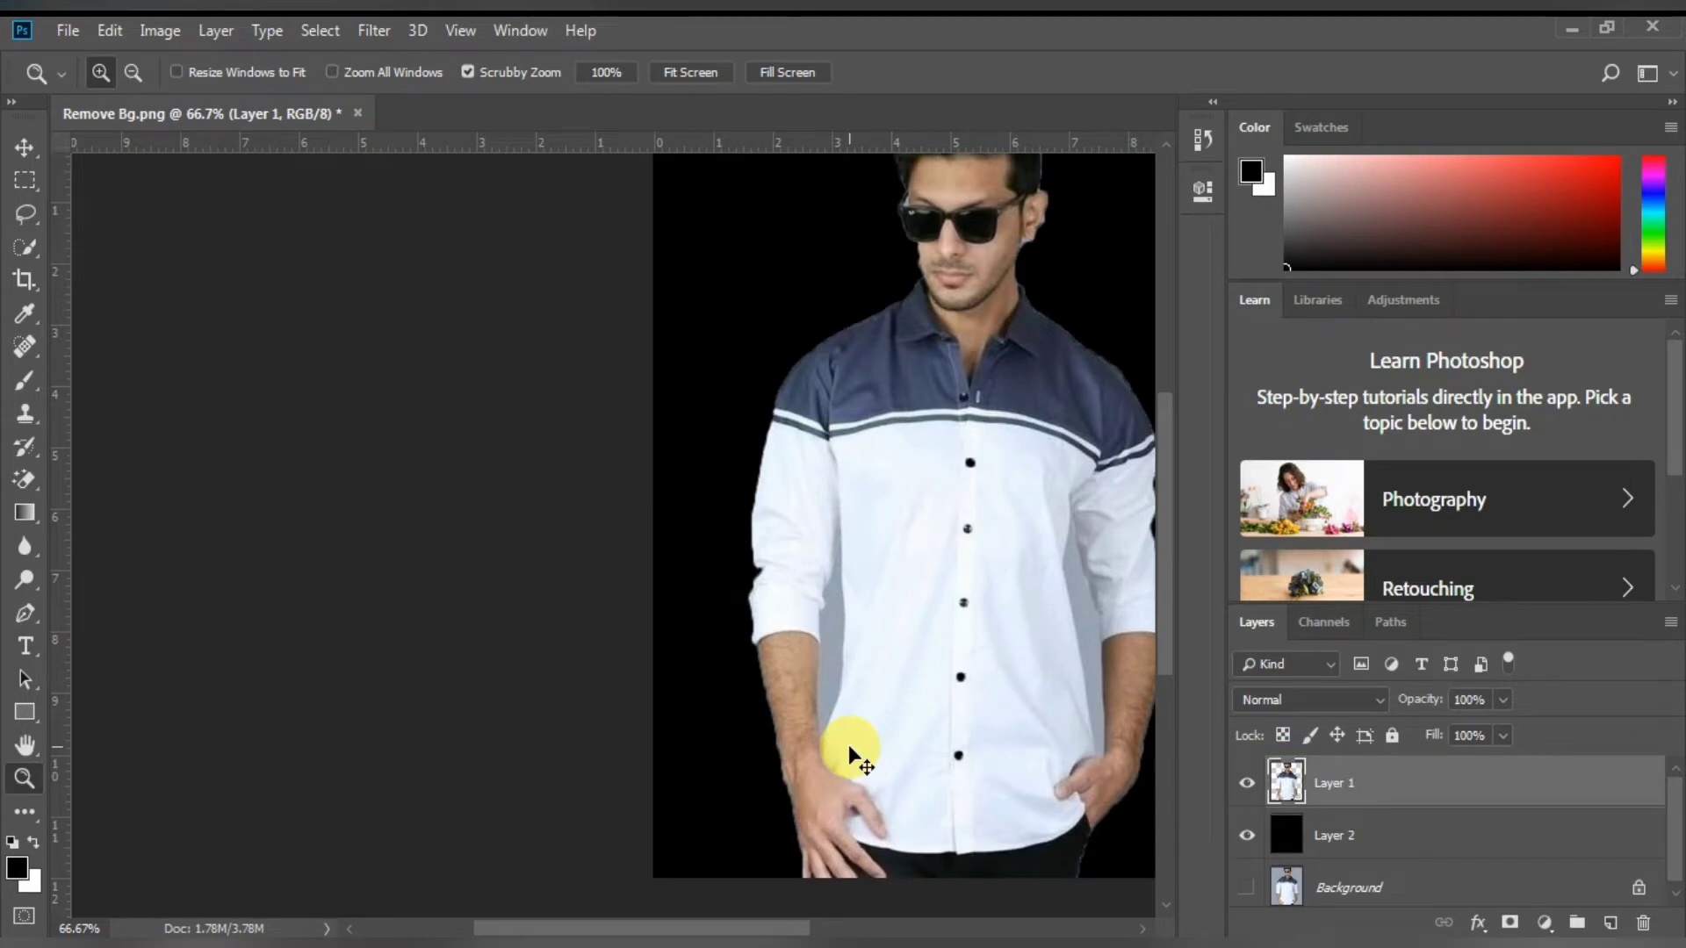
scroll(986, 650, right, 5)
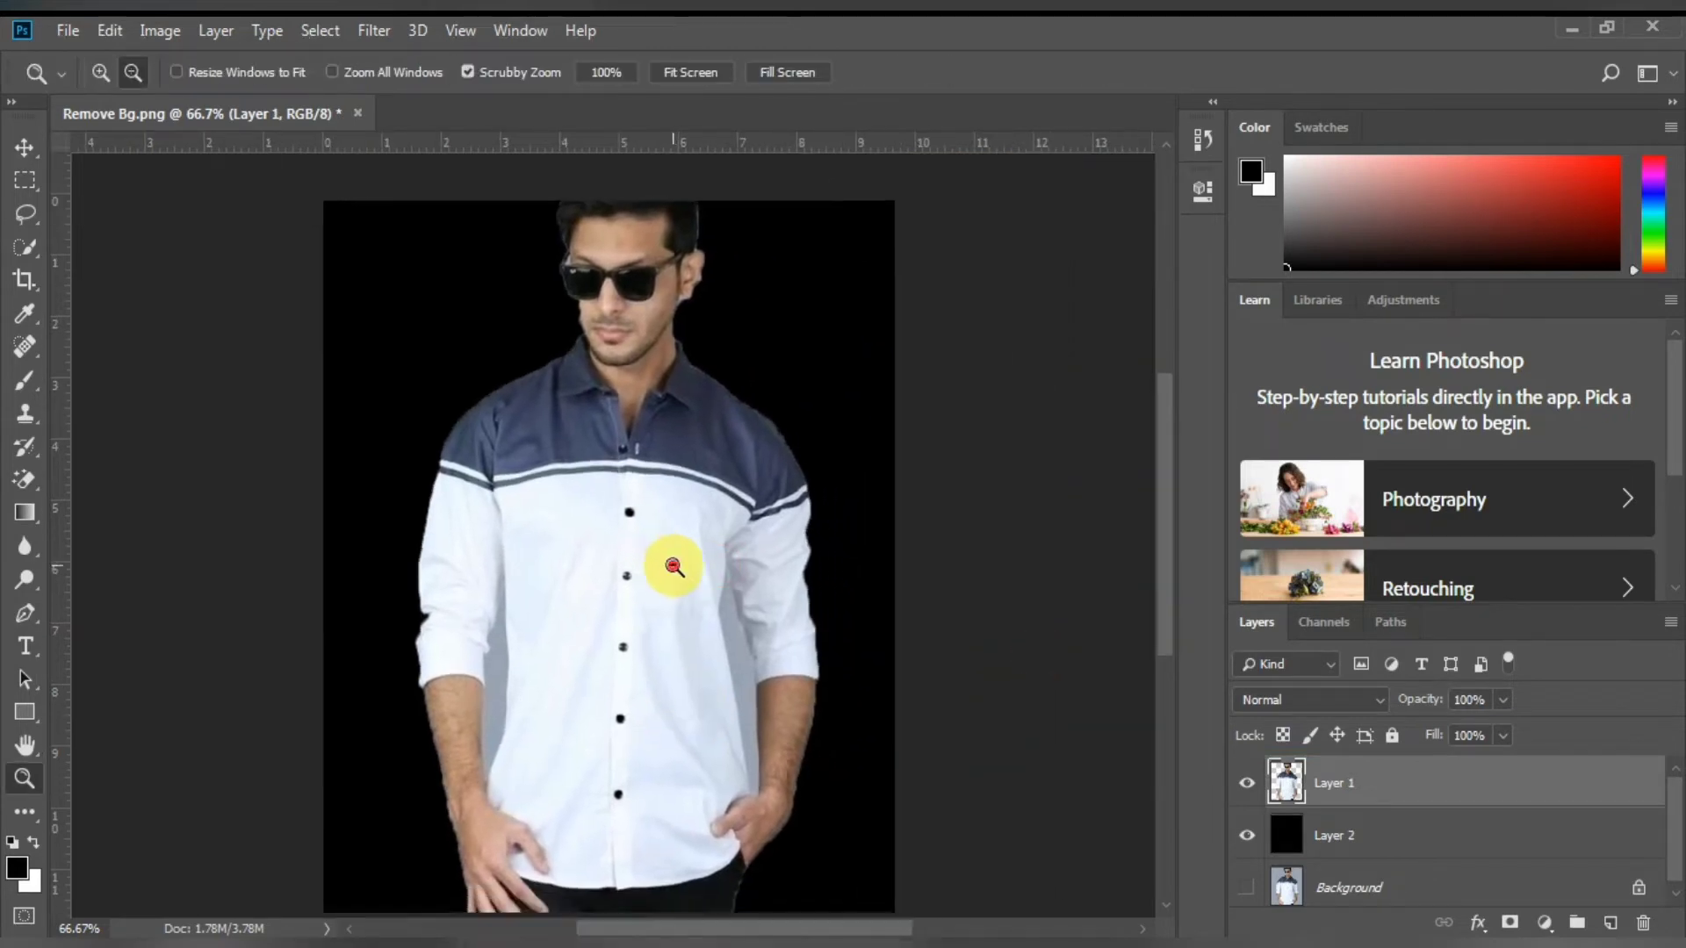
- Zoom in and pan across the hand, shirt buttons, sleeve and sunglasses edges
click(629, 594)
click(540, 669)
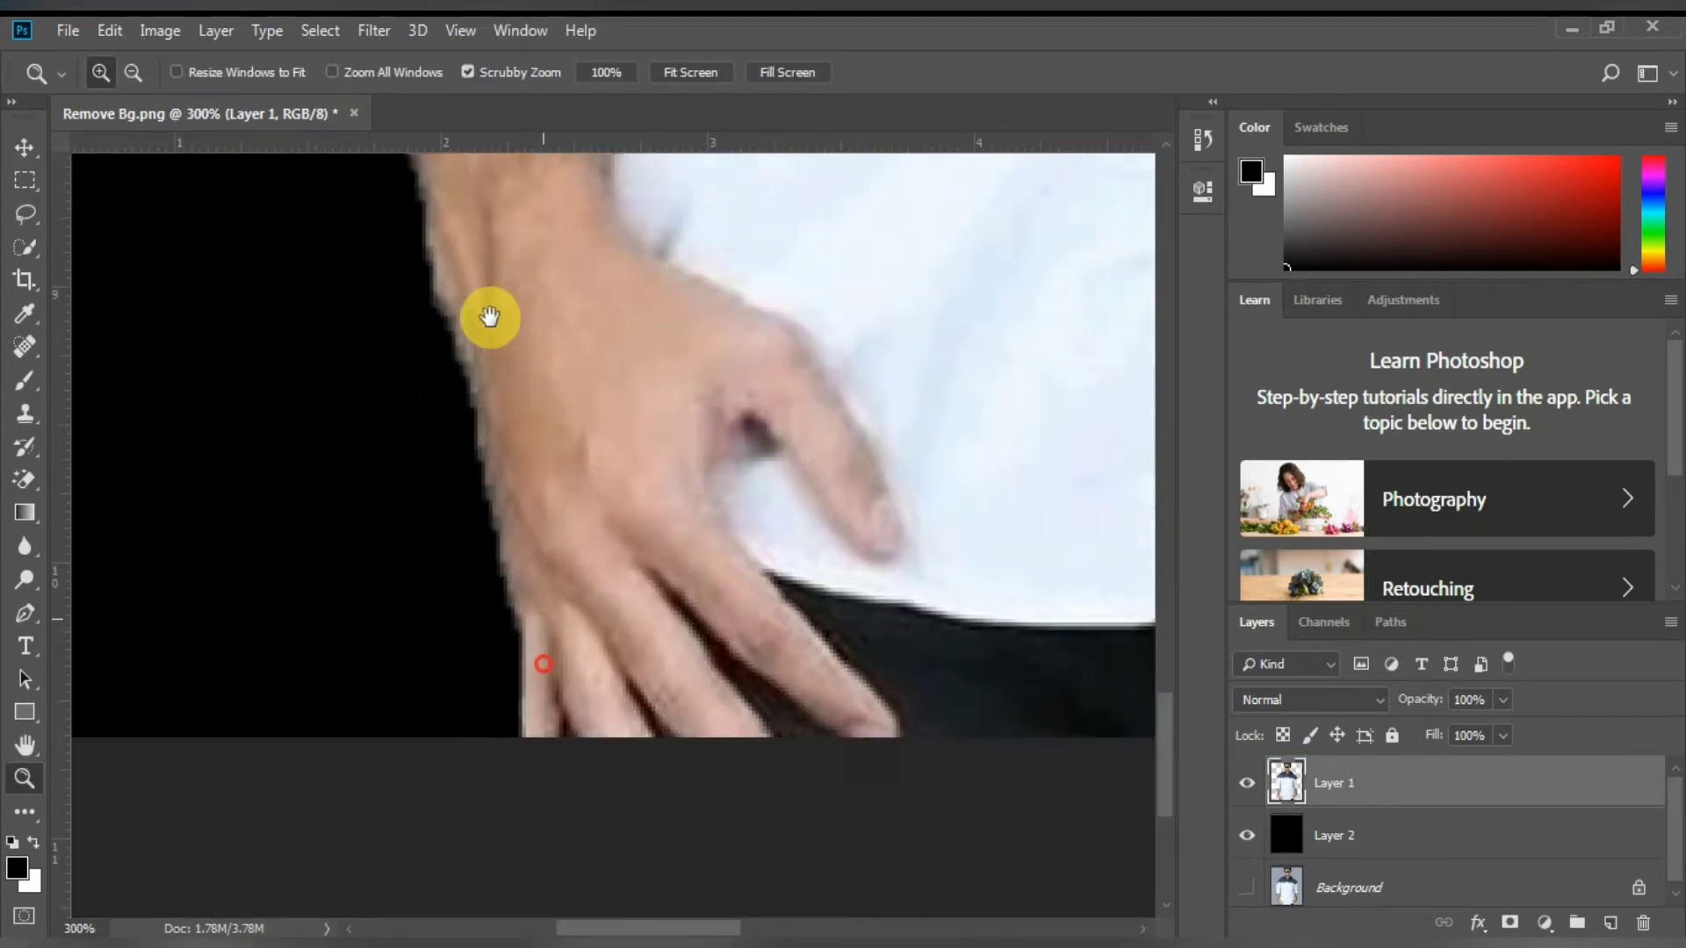
mouse_move(490, 317)
mouse_down()
mouse_move(810, 478)
mouse_move(621, 784)
mouse_up()
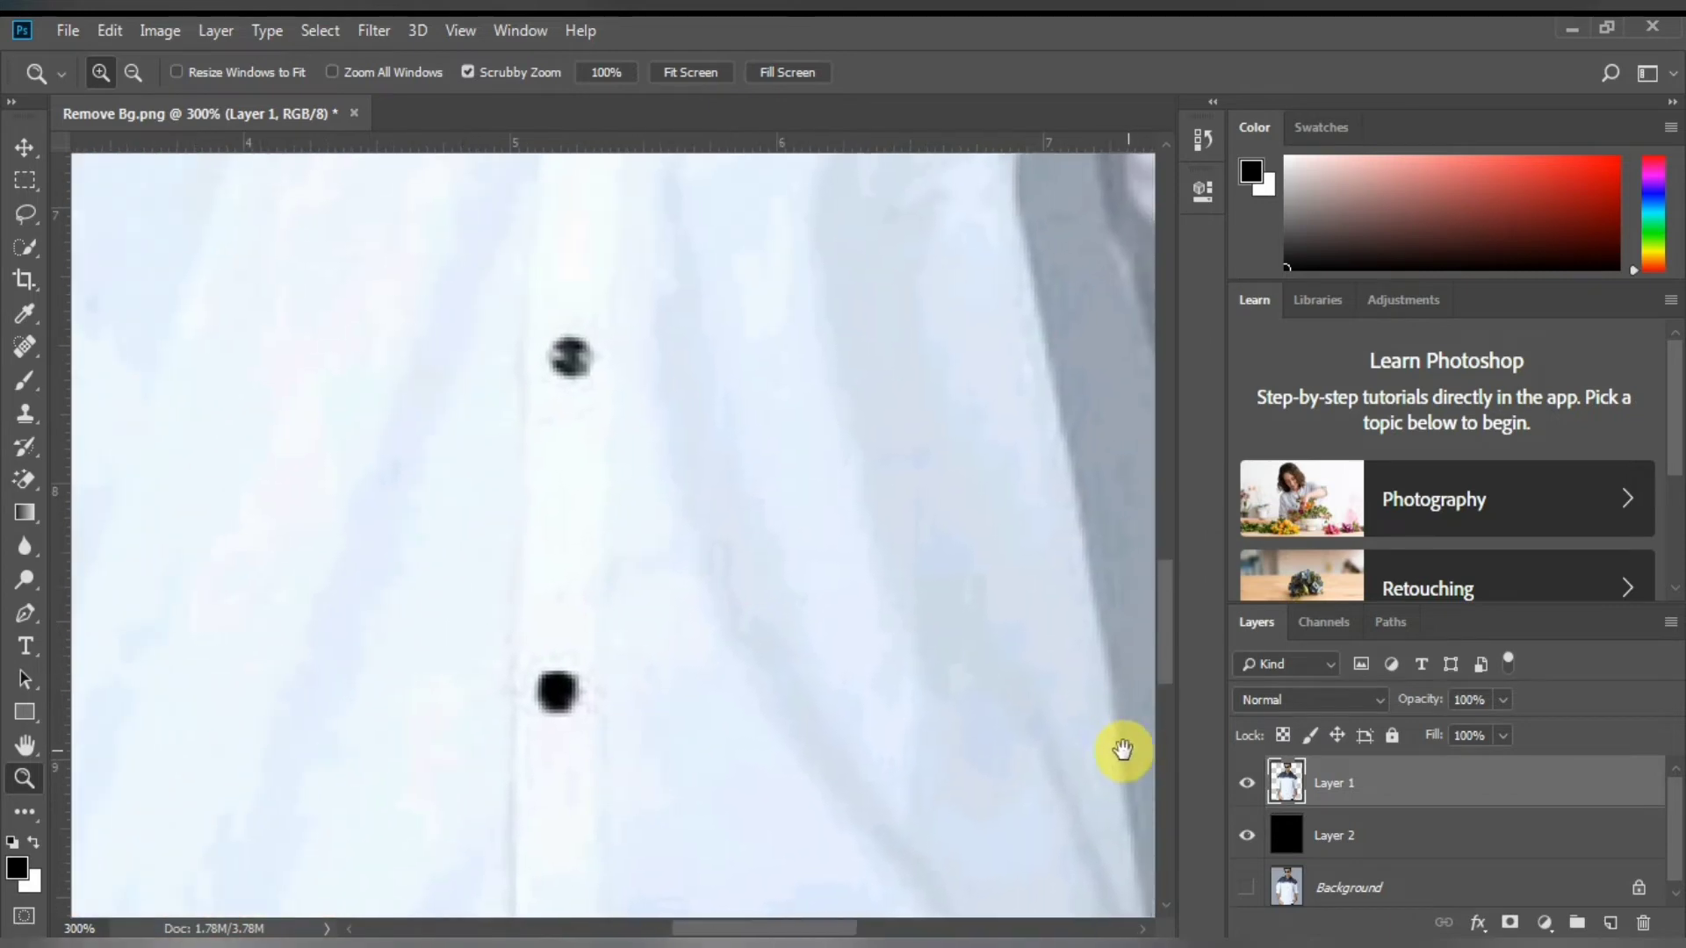
mouse_move(1123, 749)
mouse_down()
mouse_move(583, 621)
mouse_move(561, 558)
mouse_up()
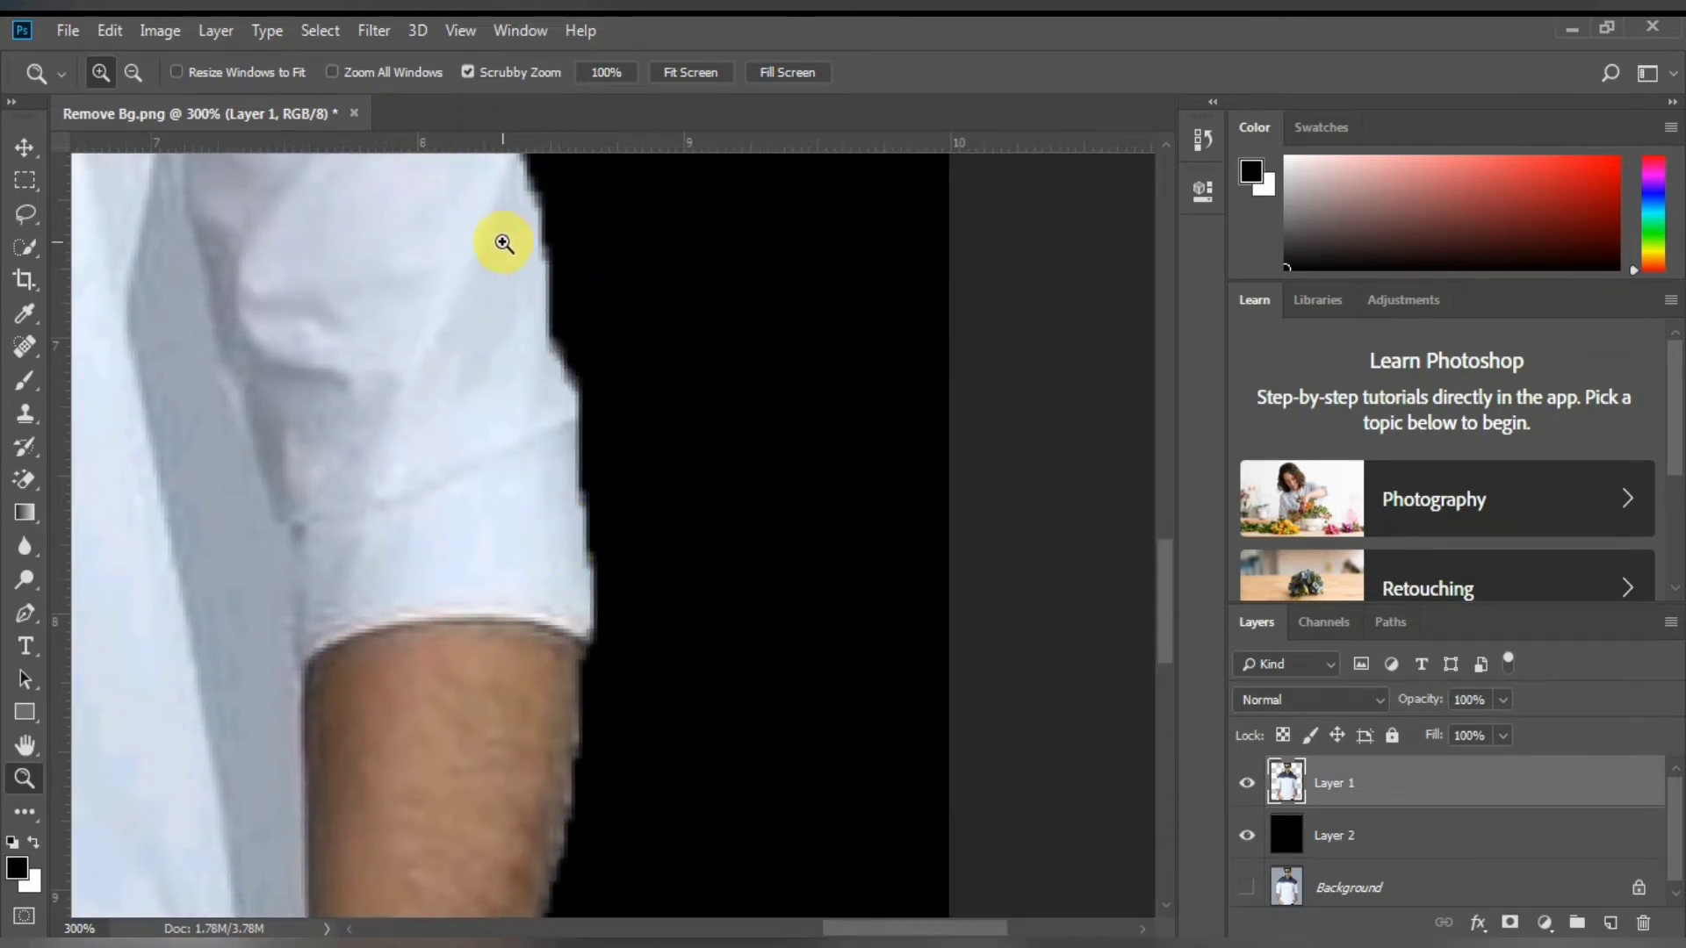
mouse_move(527, 275)
mouse_down()
mouse_move(903, 584)
mouse_move(726, 557)
mouse_move(441, 449)
mouse_up()
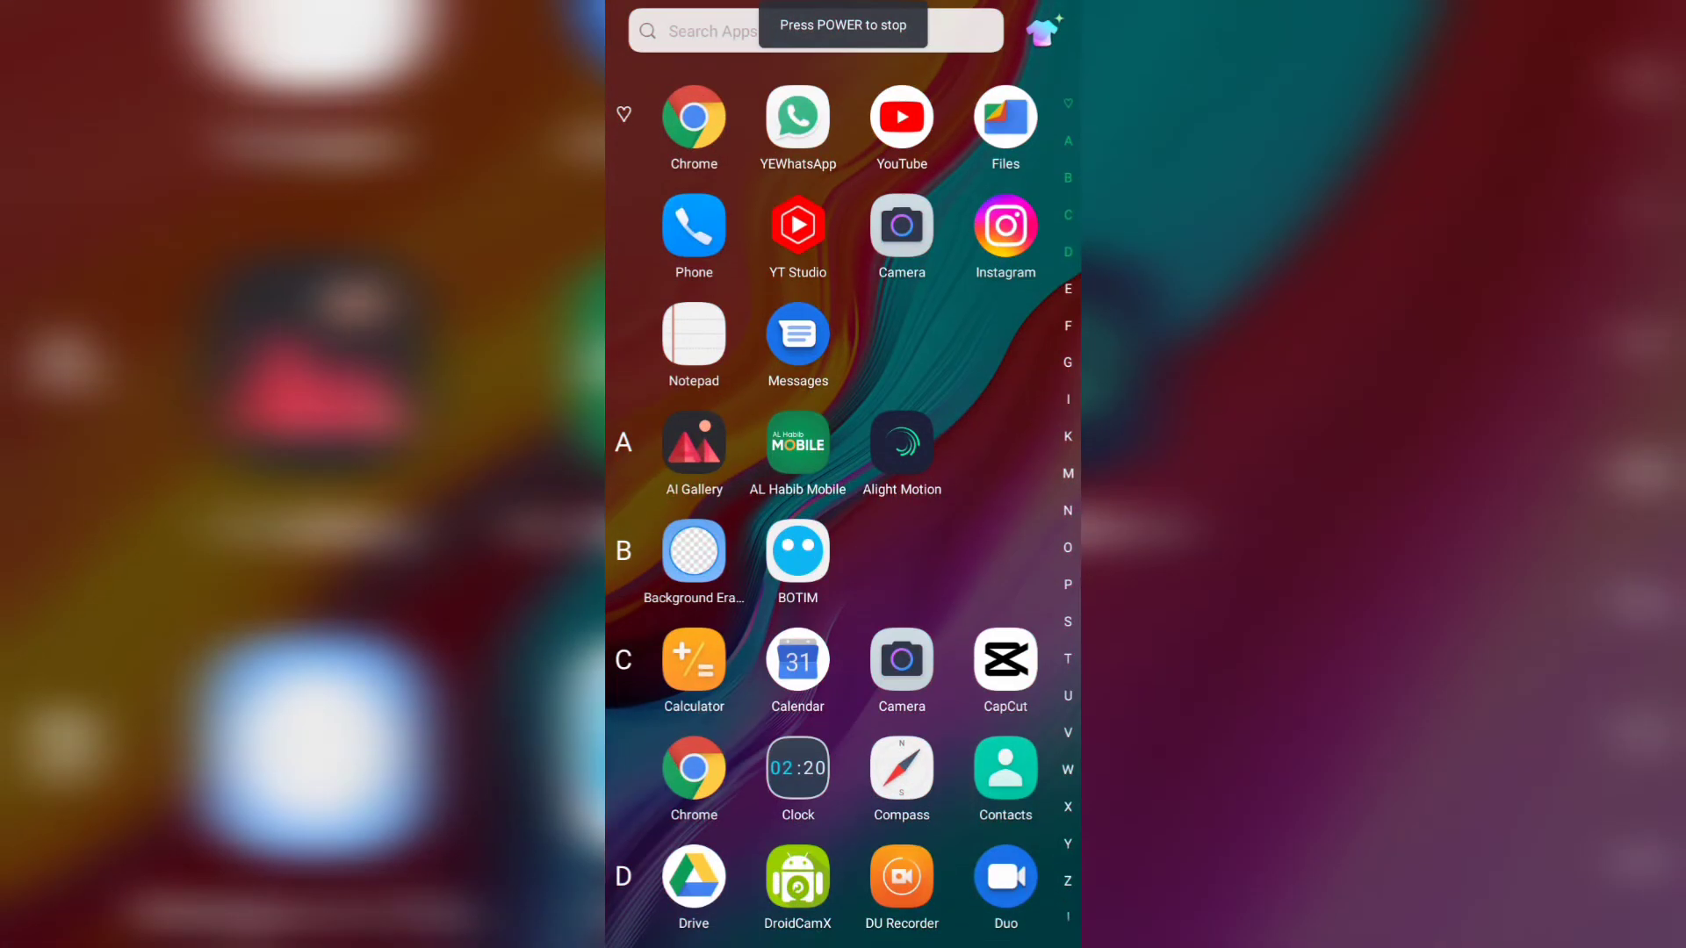
- Scroll the Android app drawer to the P section and launch Picsart
scroll(843, 474, down, 3)
scroll(843, 474, down, 3)
scroll(842, 474, down, 3)
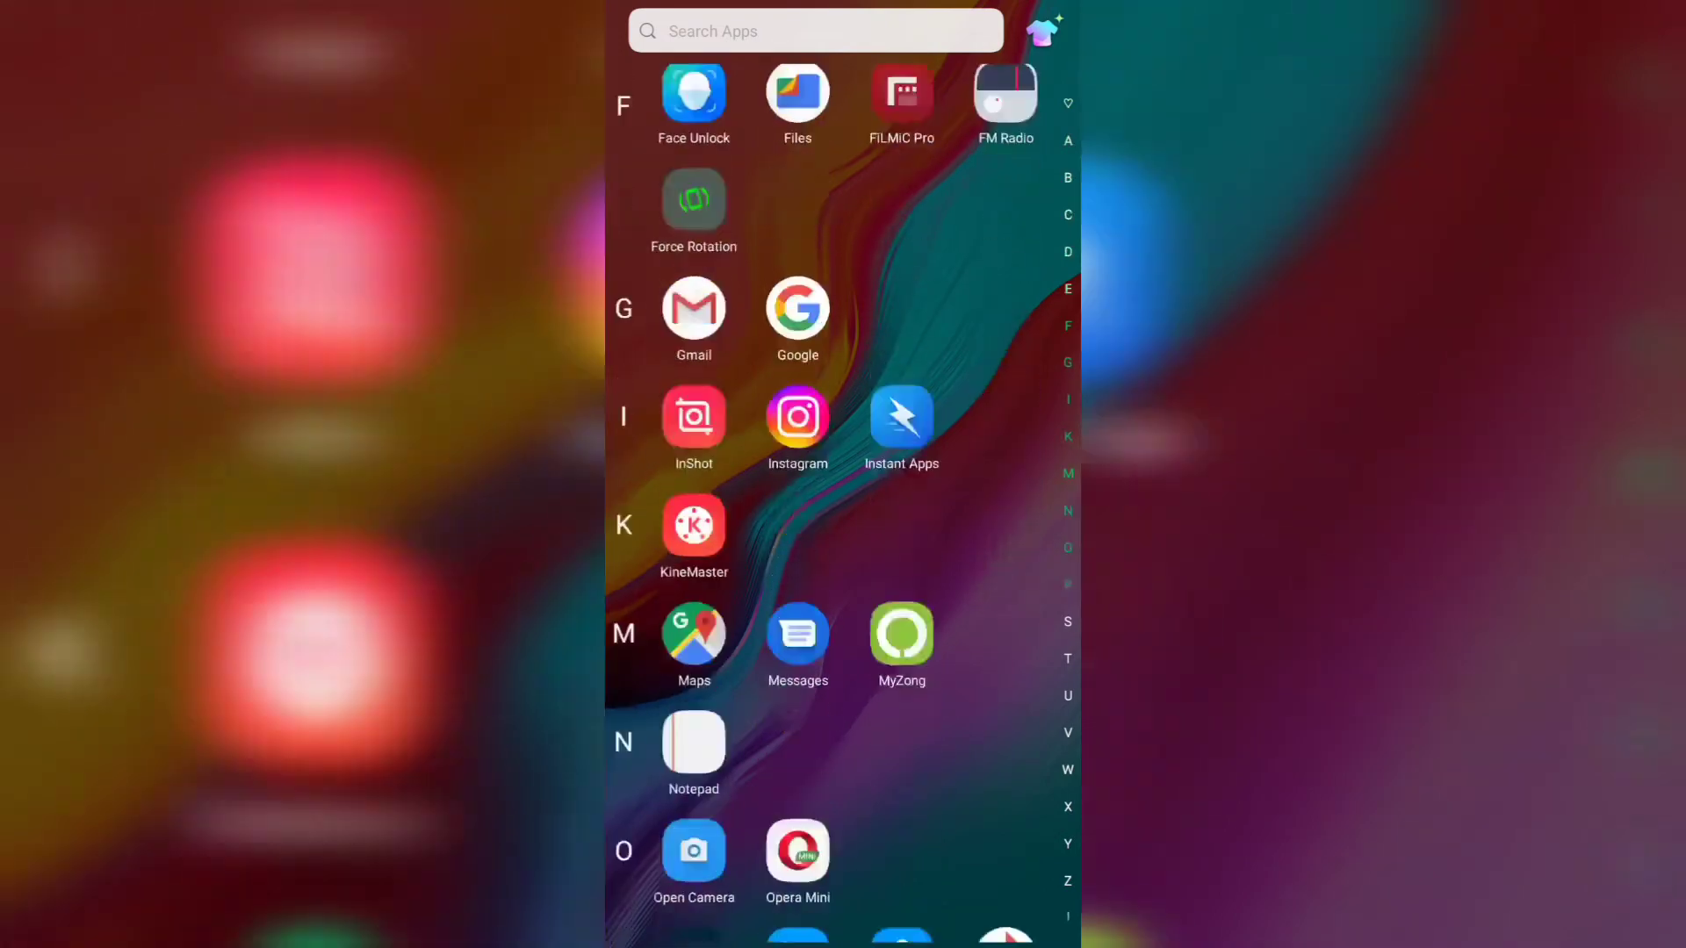
scroll(843, 474, down, 3)
scroll(843, 474, down, 5)
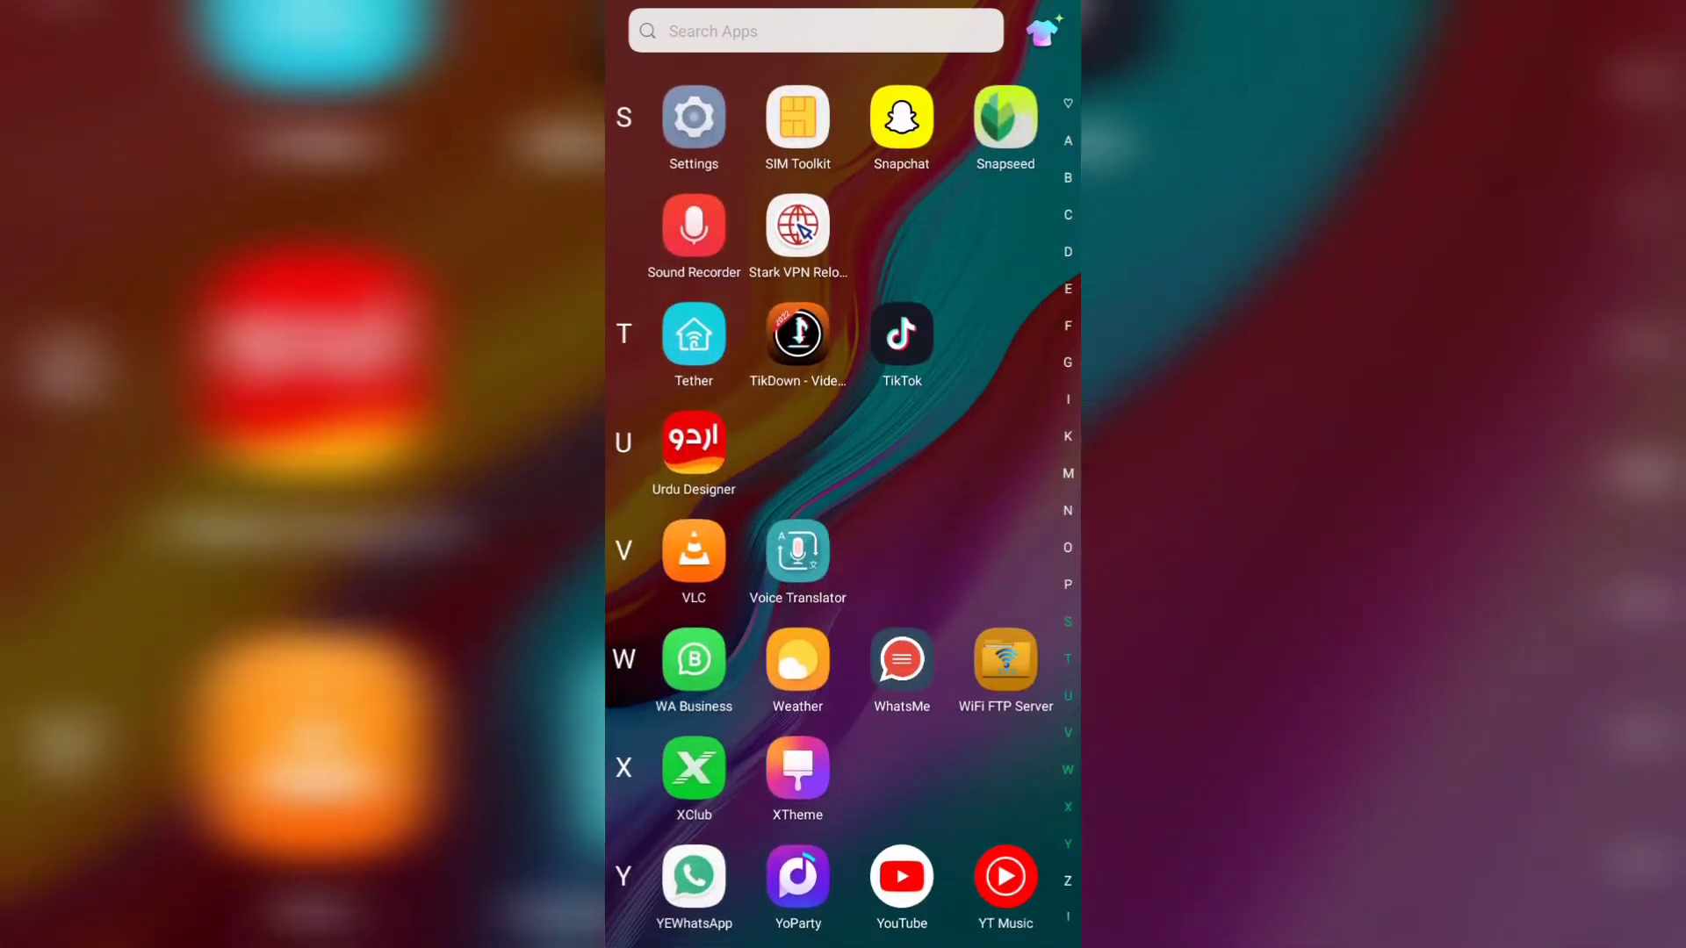
scroll(843, 474, down, 4)
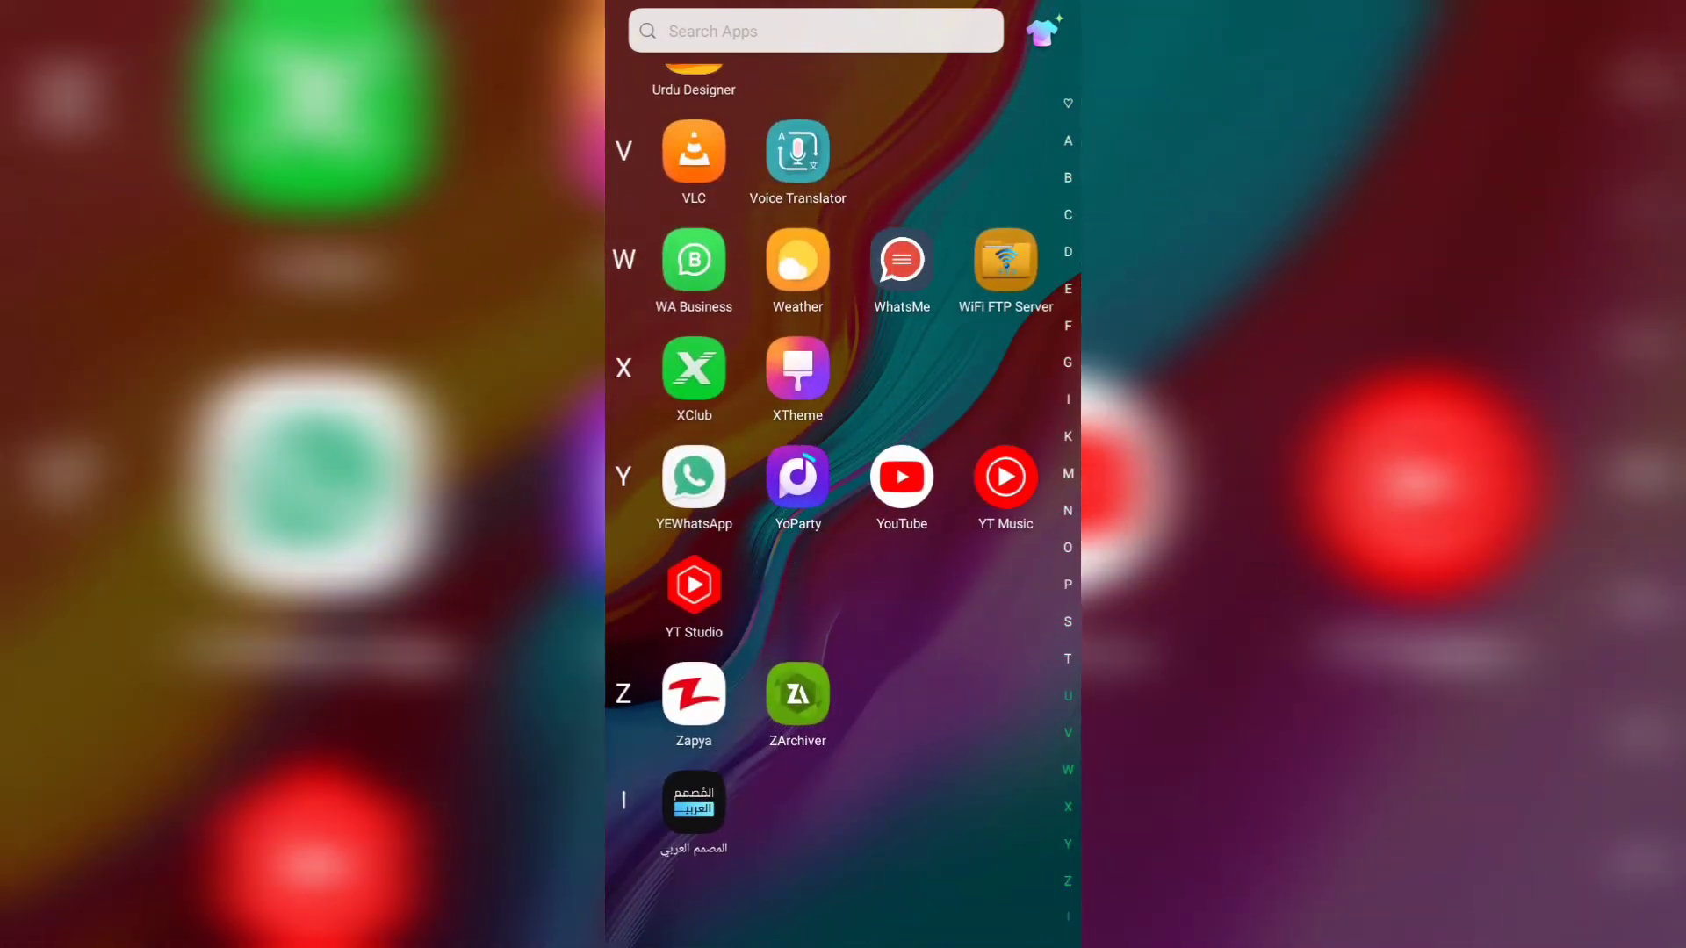
scroll(843, 474, up, 5)
scroll(843, 474, up, 3)
scroll(843, 474, up, 1)
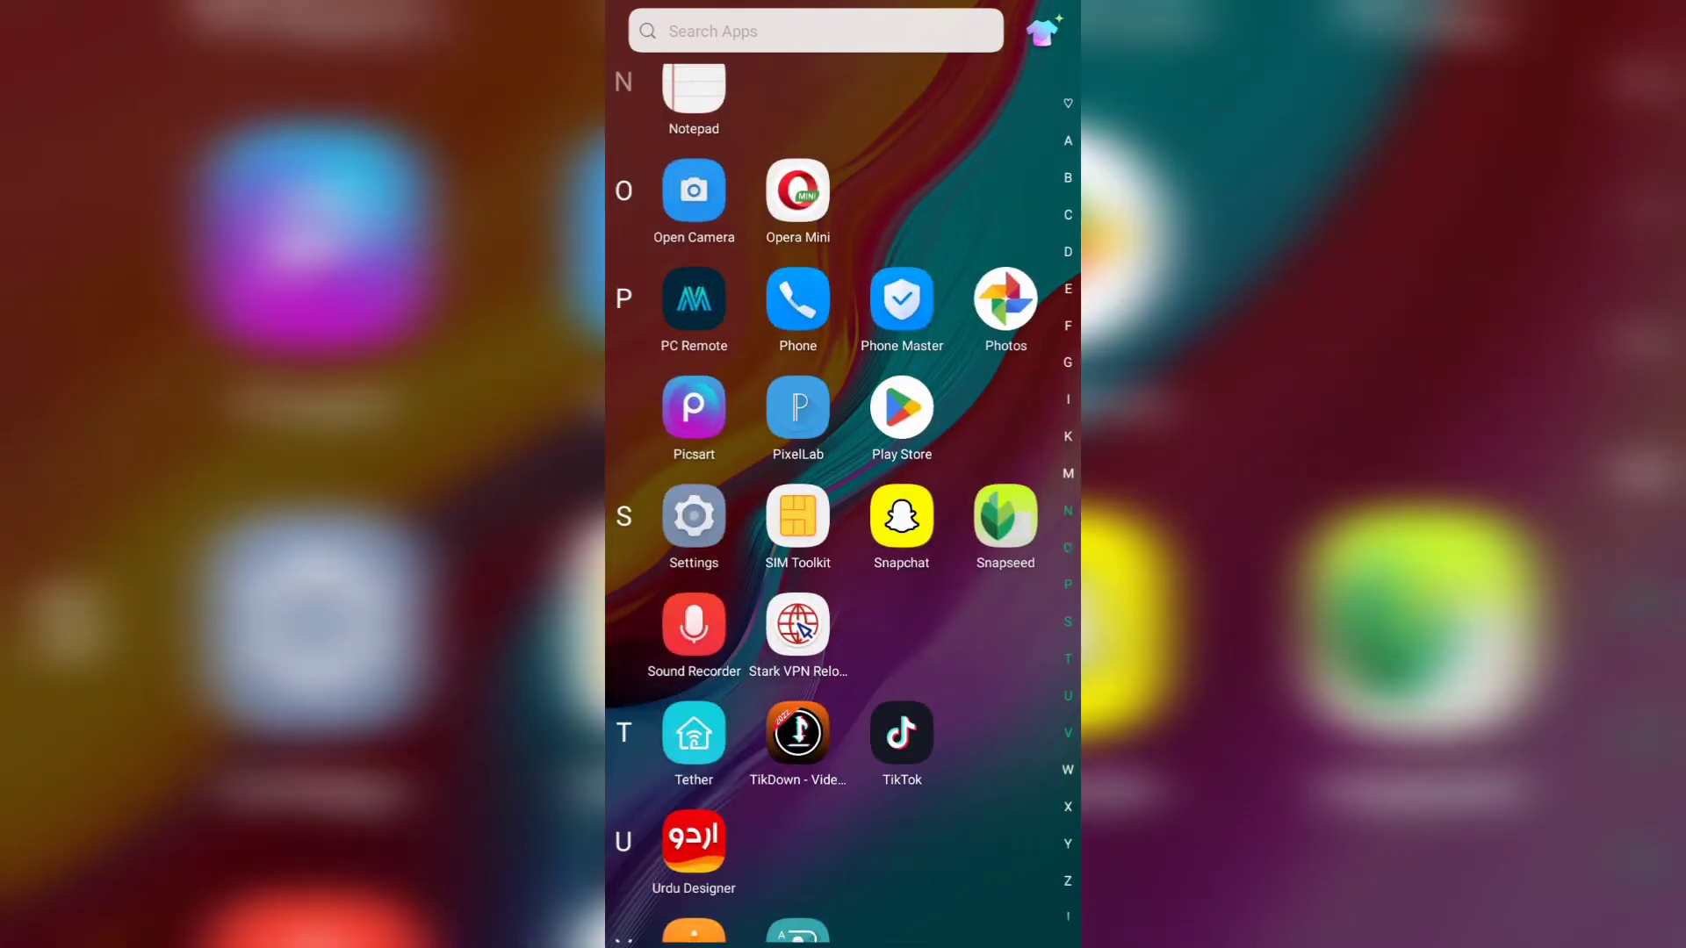
click(693, 407)
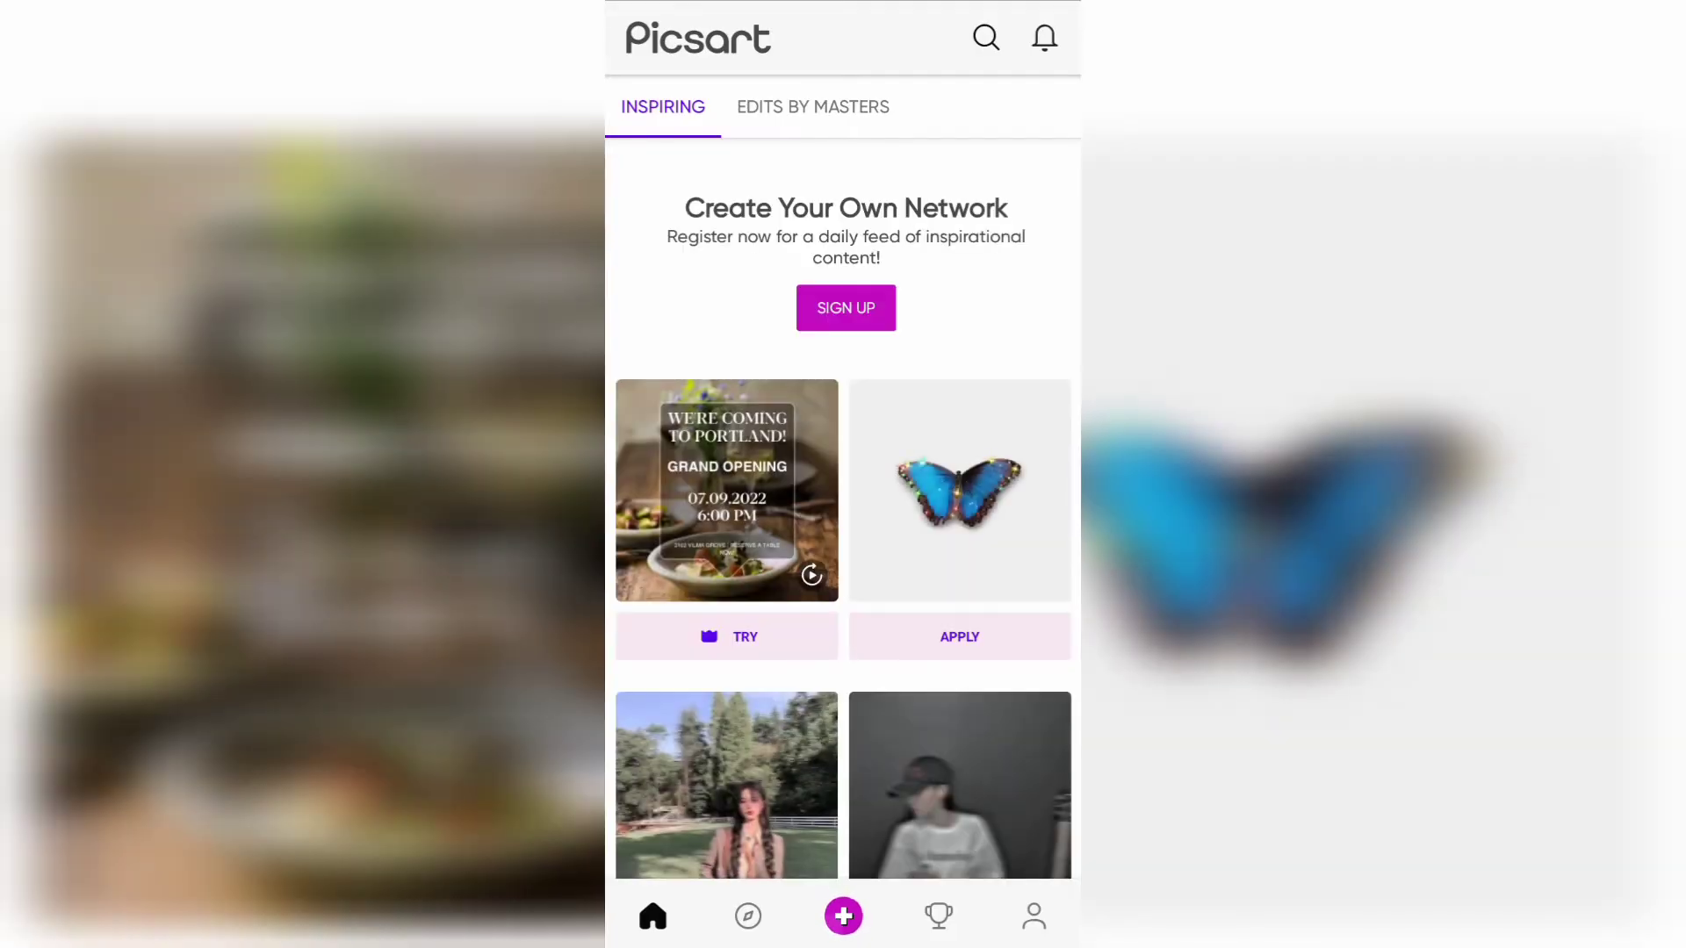
- Open the shirt photo in a new PicsArt edit and remove its background
click(843, 916)
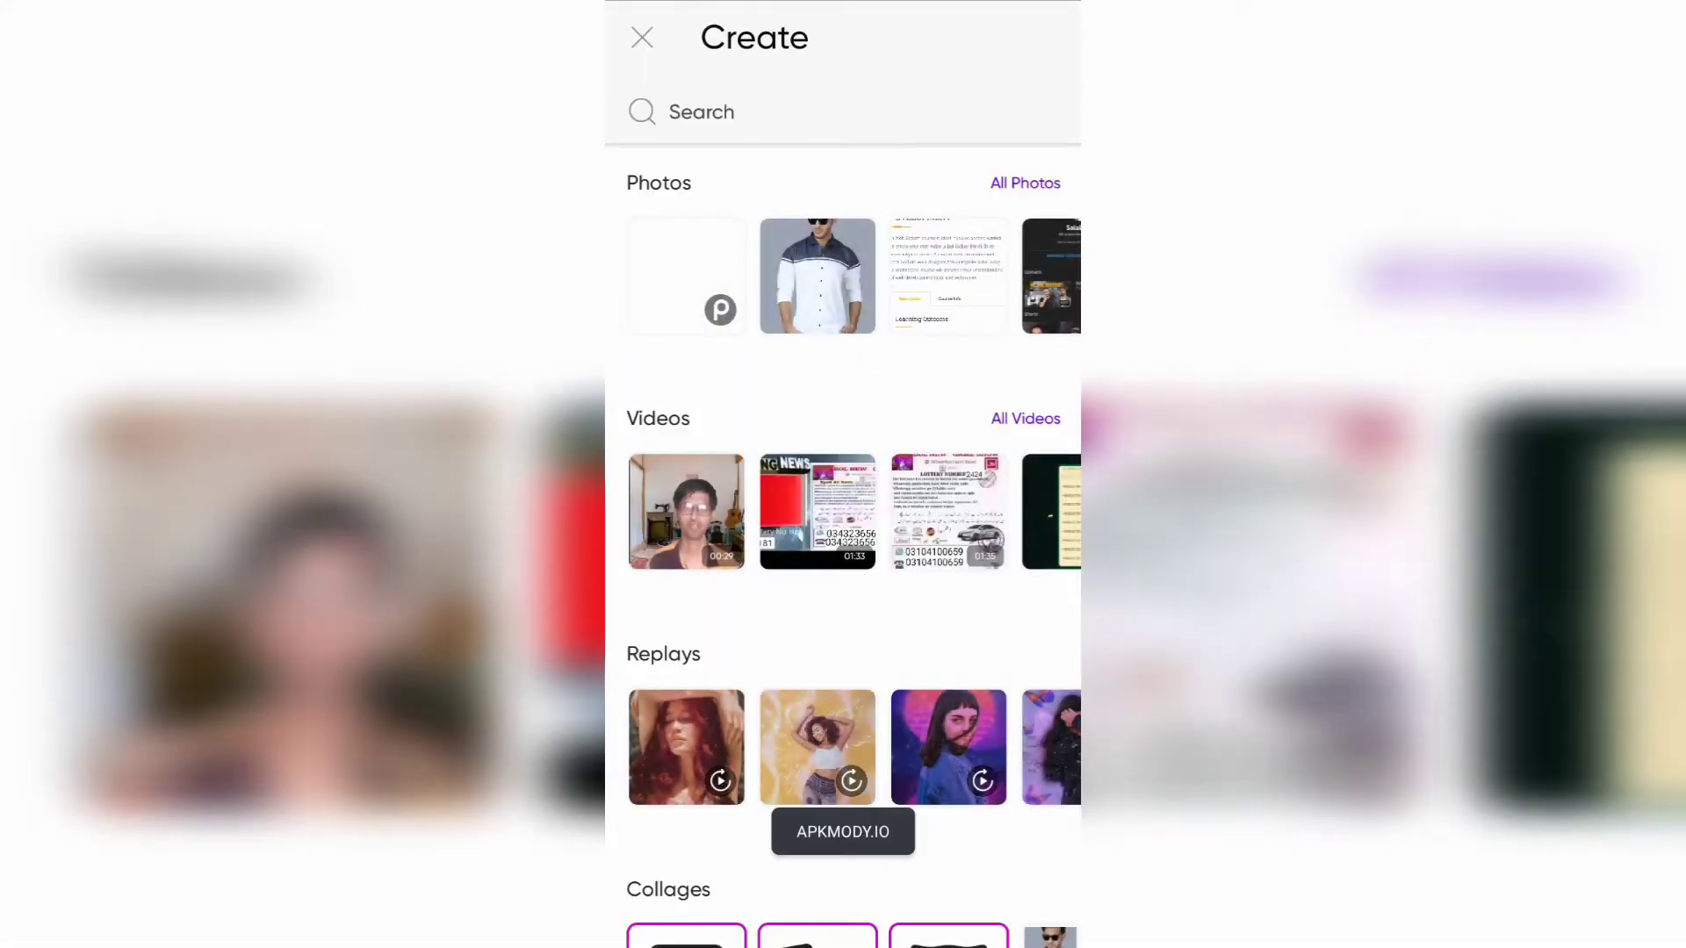
click(818, 275)
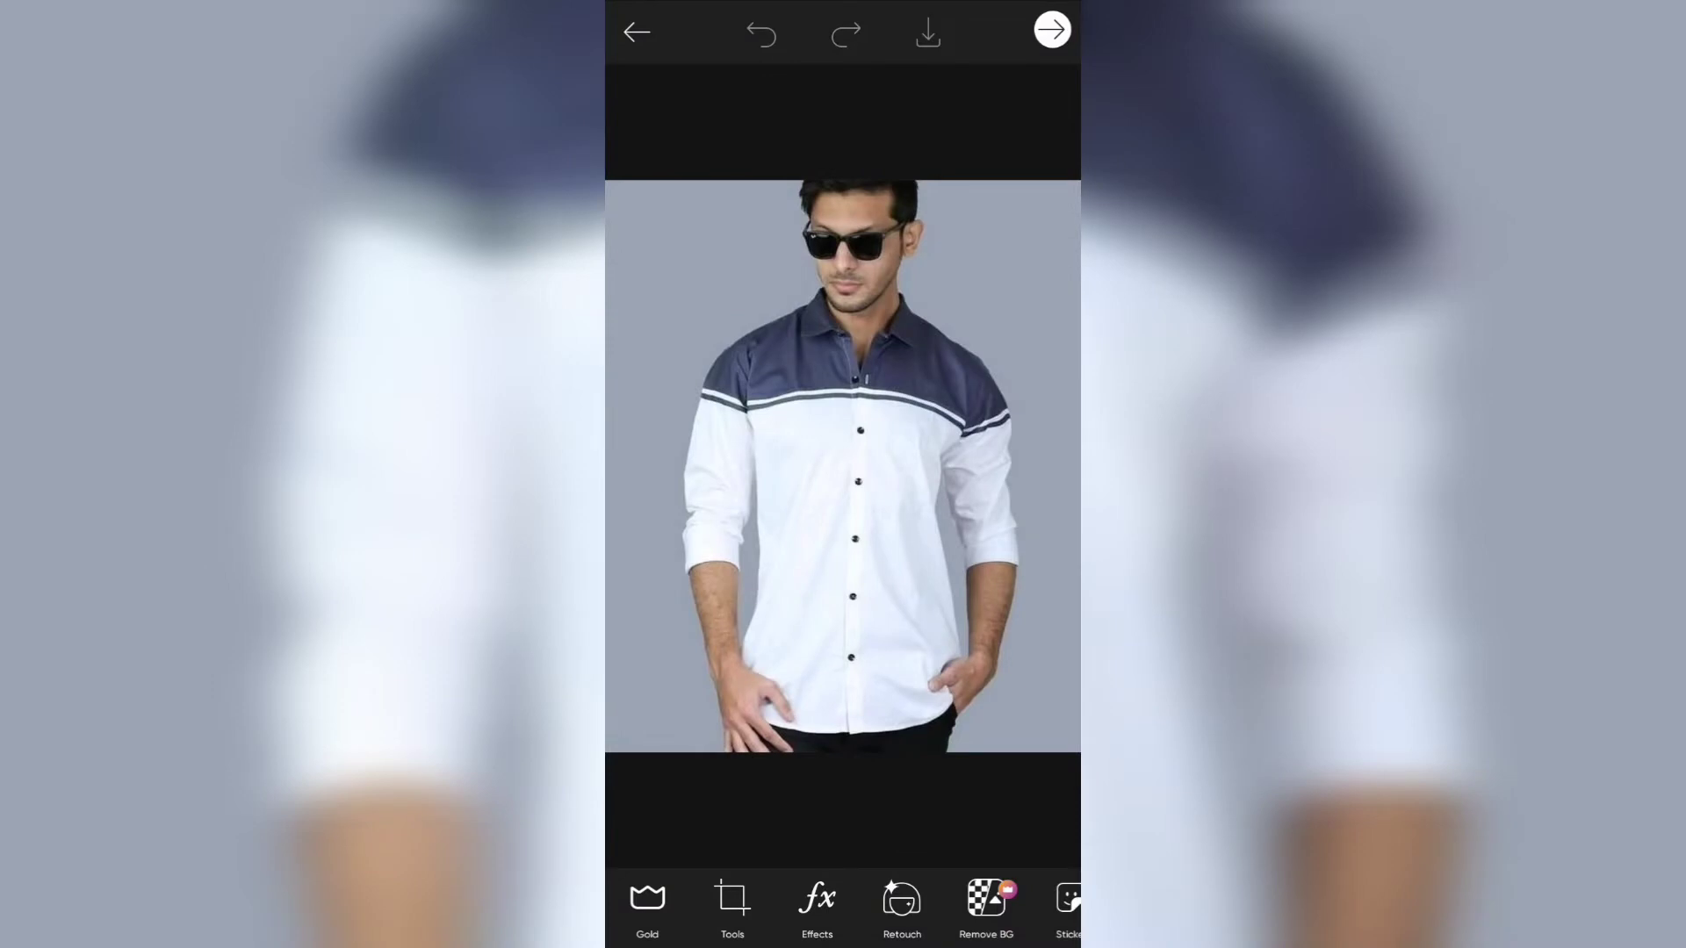
scroll(843, 904, right, 2)
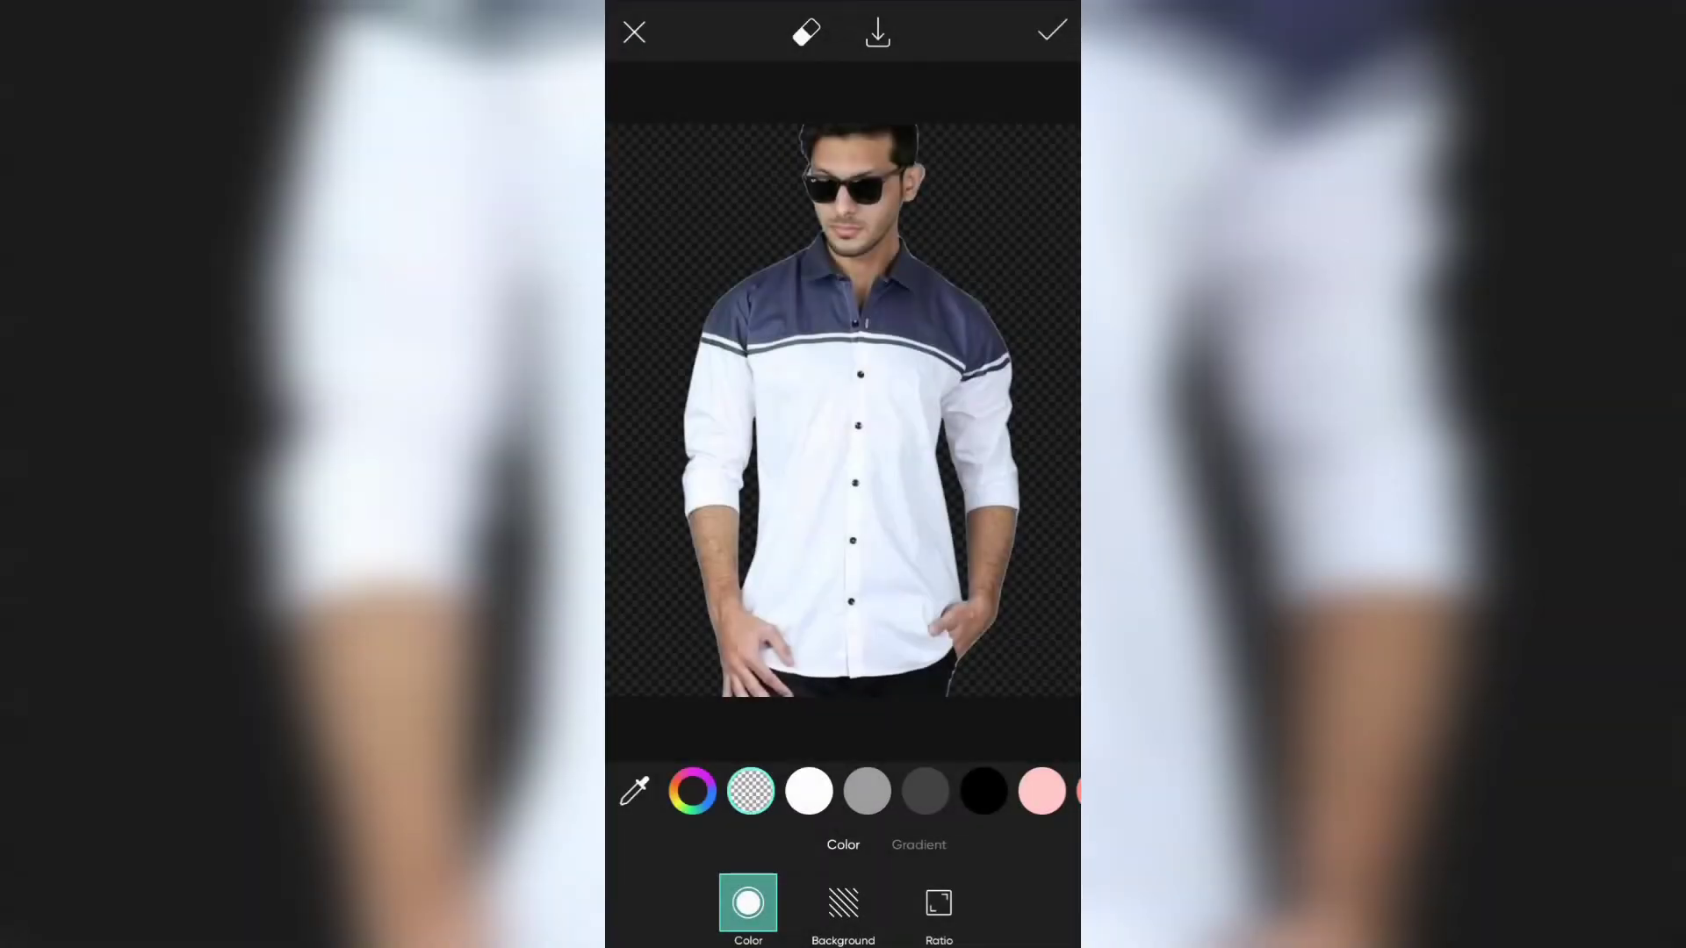
scroll(878, 439, up, 5)
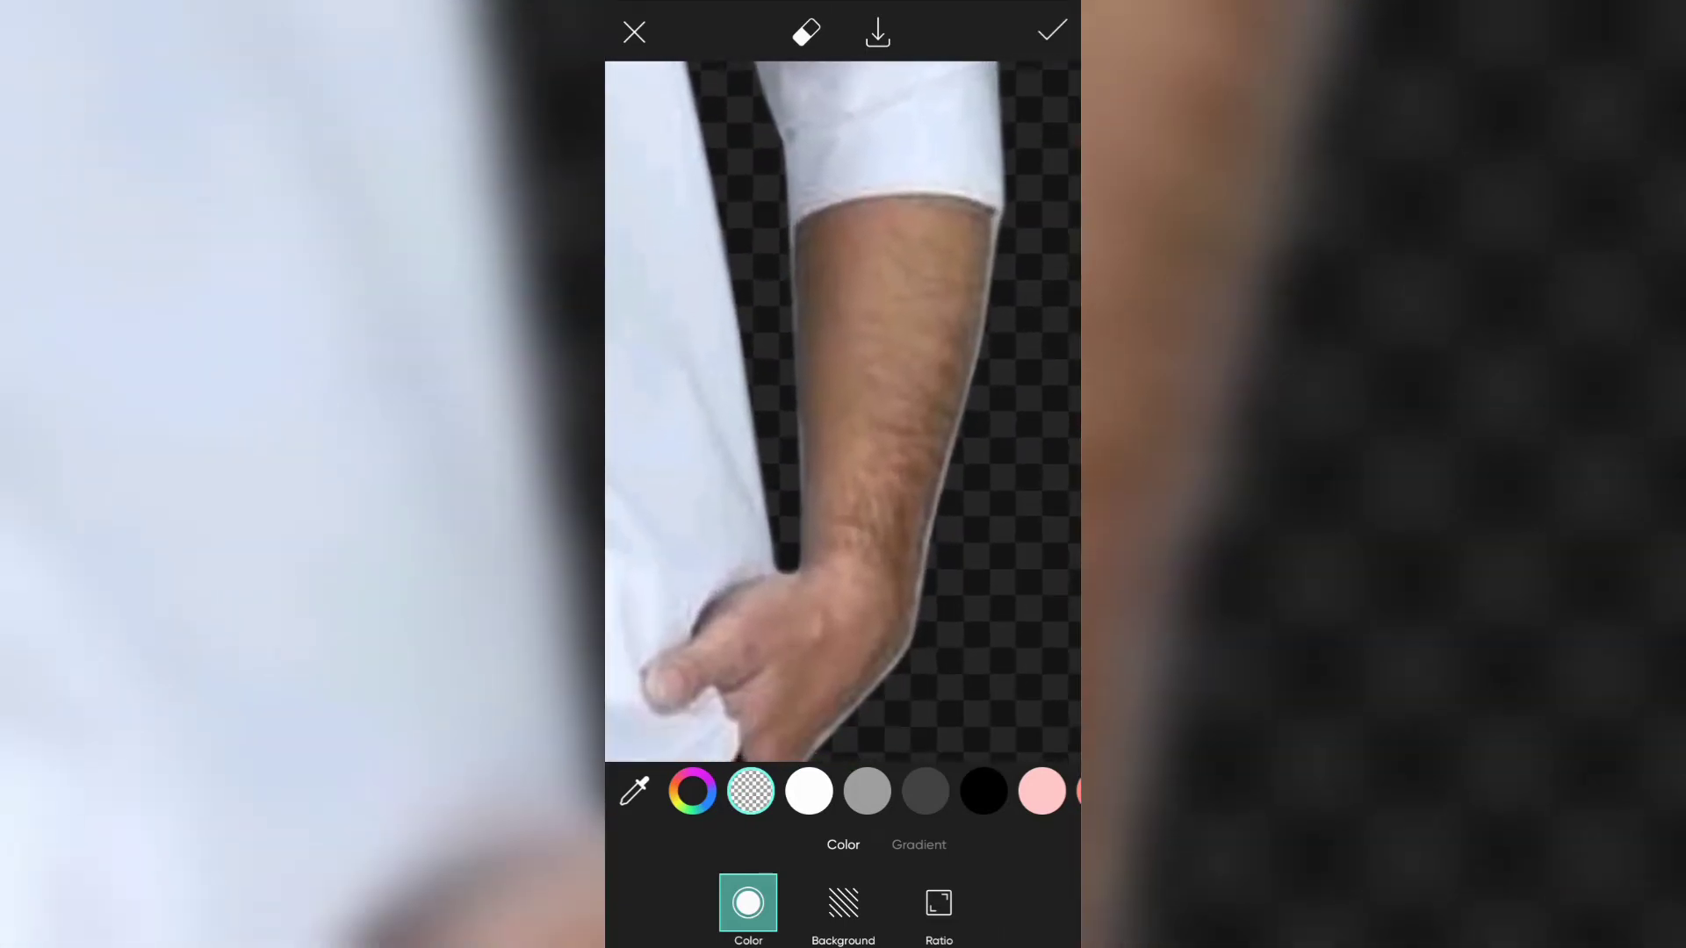
scroll(843, 413, down, 2)
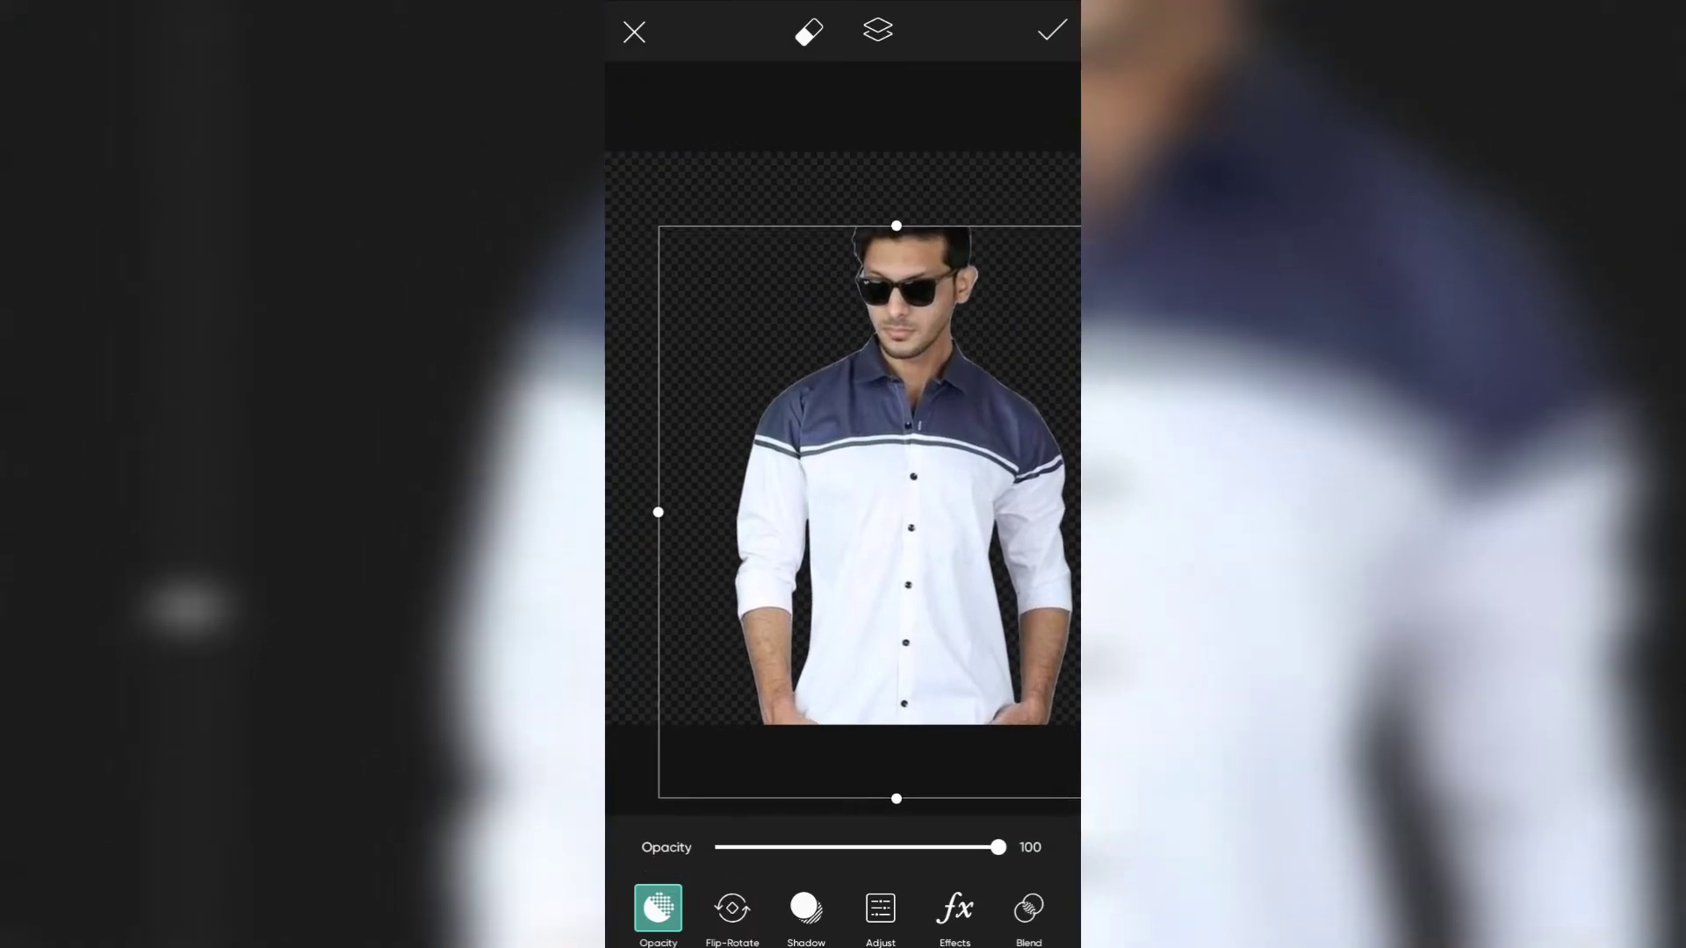
- Enlarge the cut-out to check the face edges, then discard the background removal
drag(896, 492, 1054, 720)
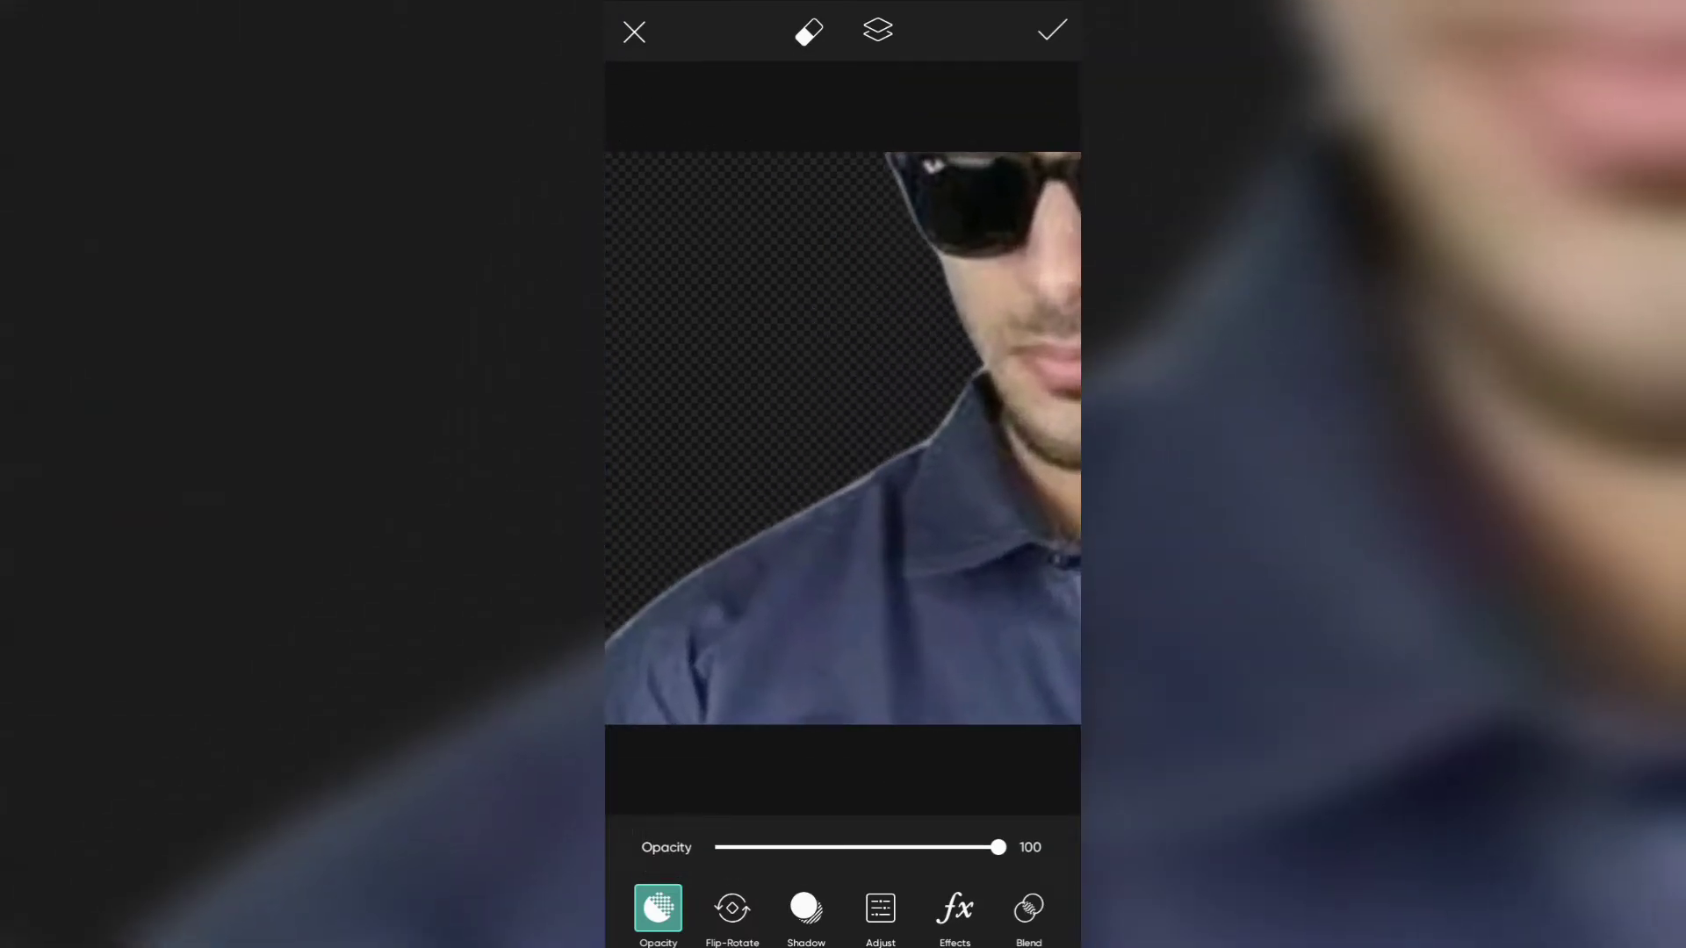
mouse_move(1010, 615)
mouse_down()
mouse_move(847, 401)
mouse_move(823, 395)
mouse_move(848, 467)
mouse_move(850, 429)
mouse_move(850, 444)
mouse_up()
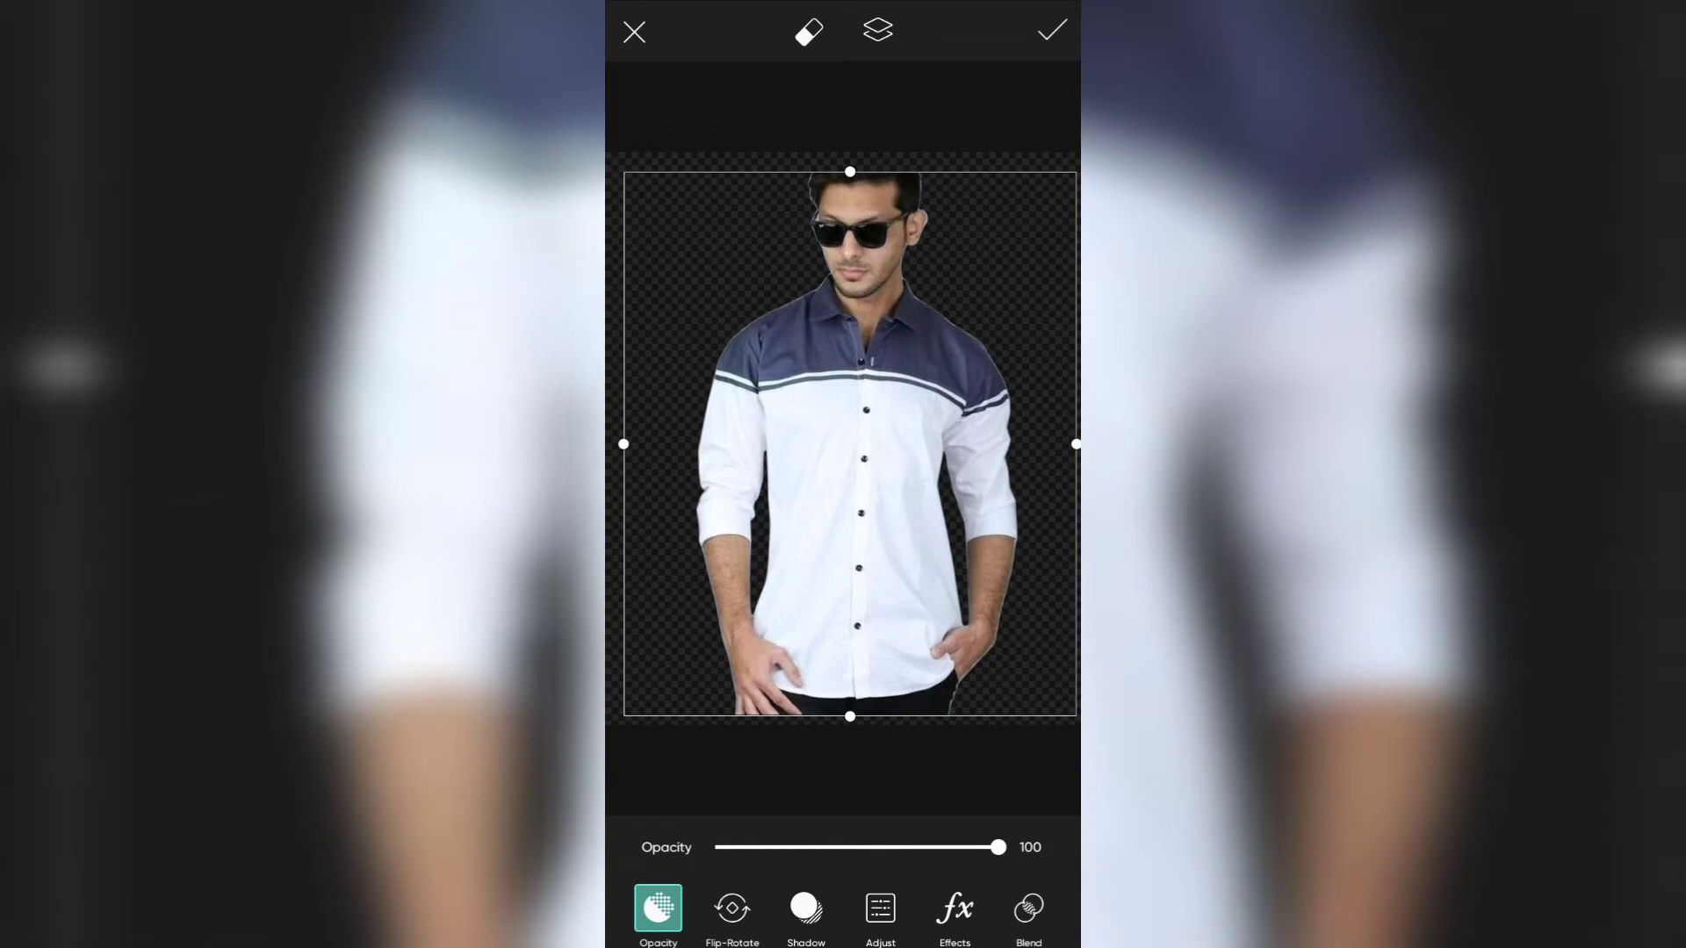
key(Escape)
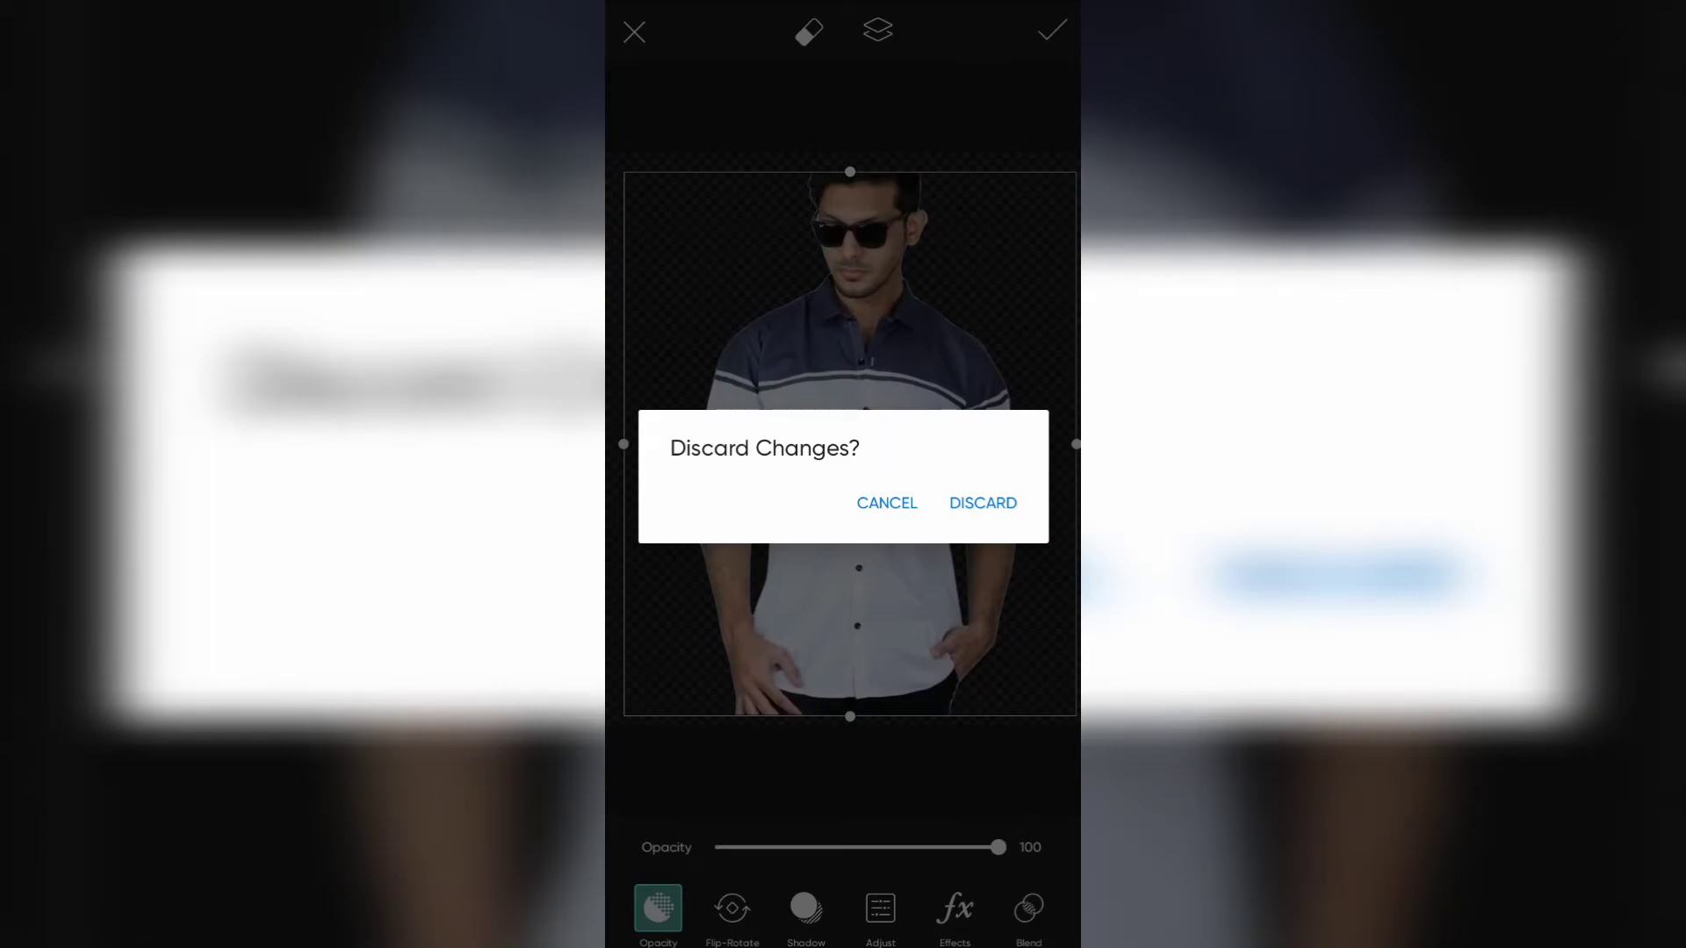
click(983, 503)
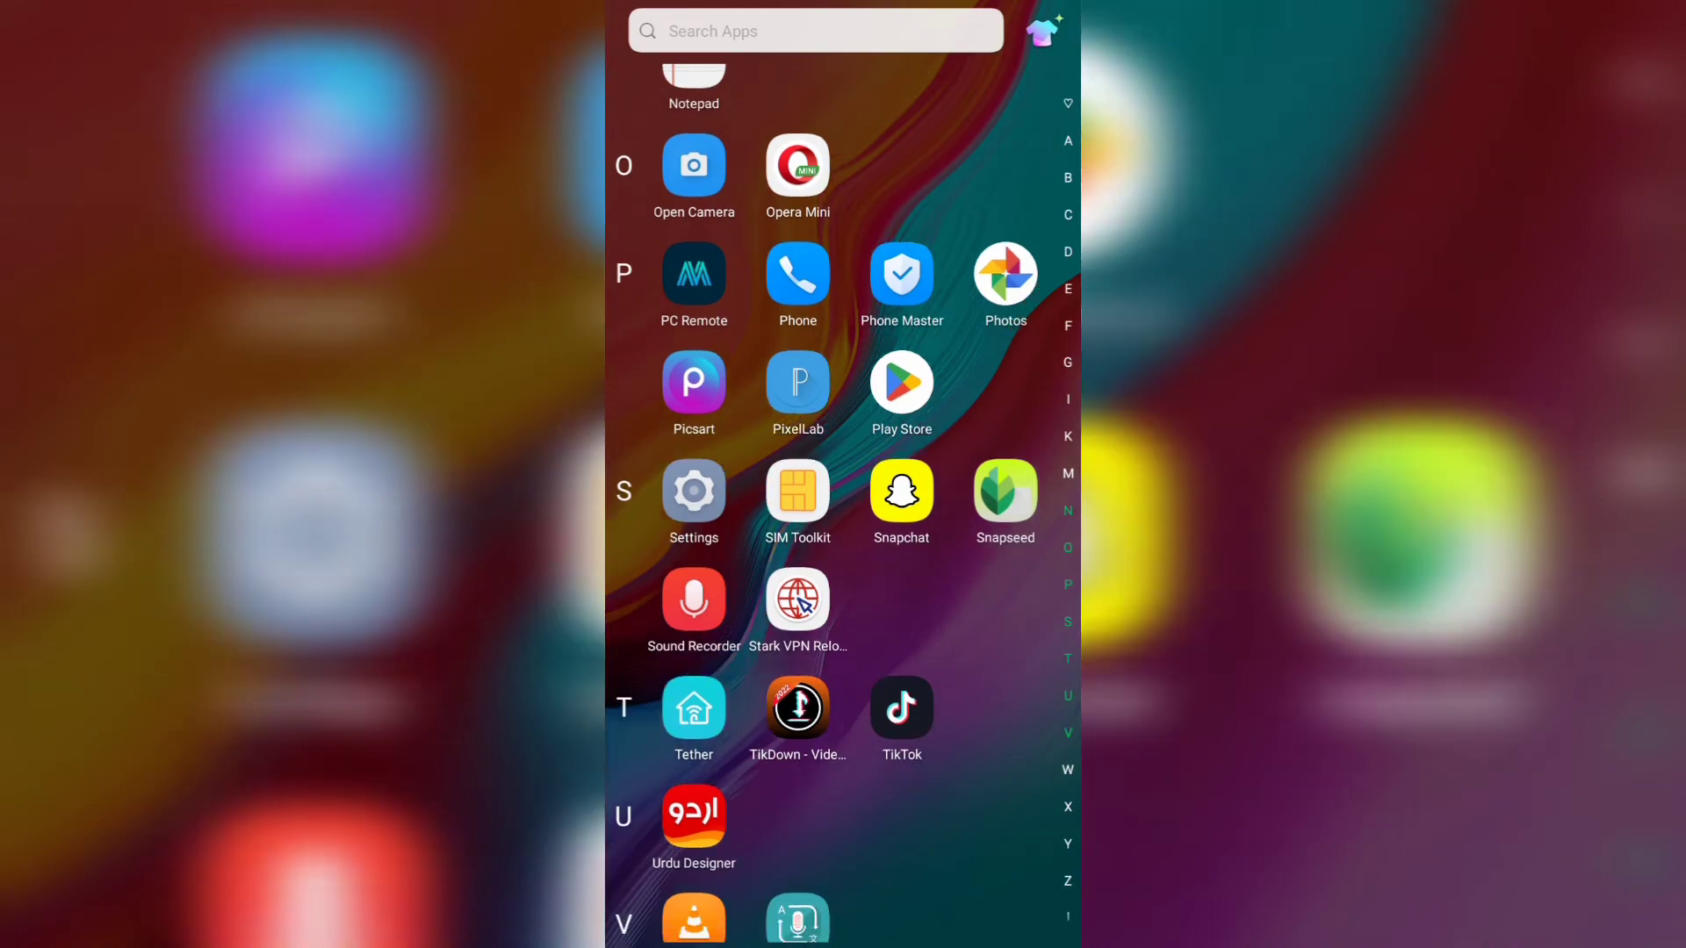
- Load the shirt screenshot into Background Eraser and nudge the crop's right edge inward
scroll(843, 474, down, 10)
scroll(843, 474, up, 15)
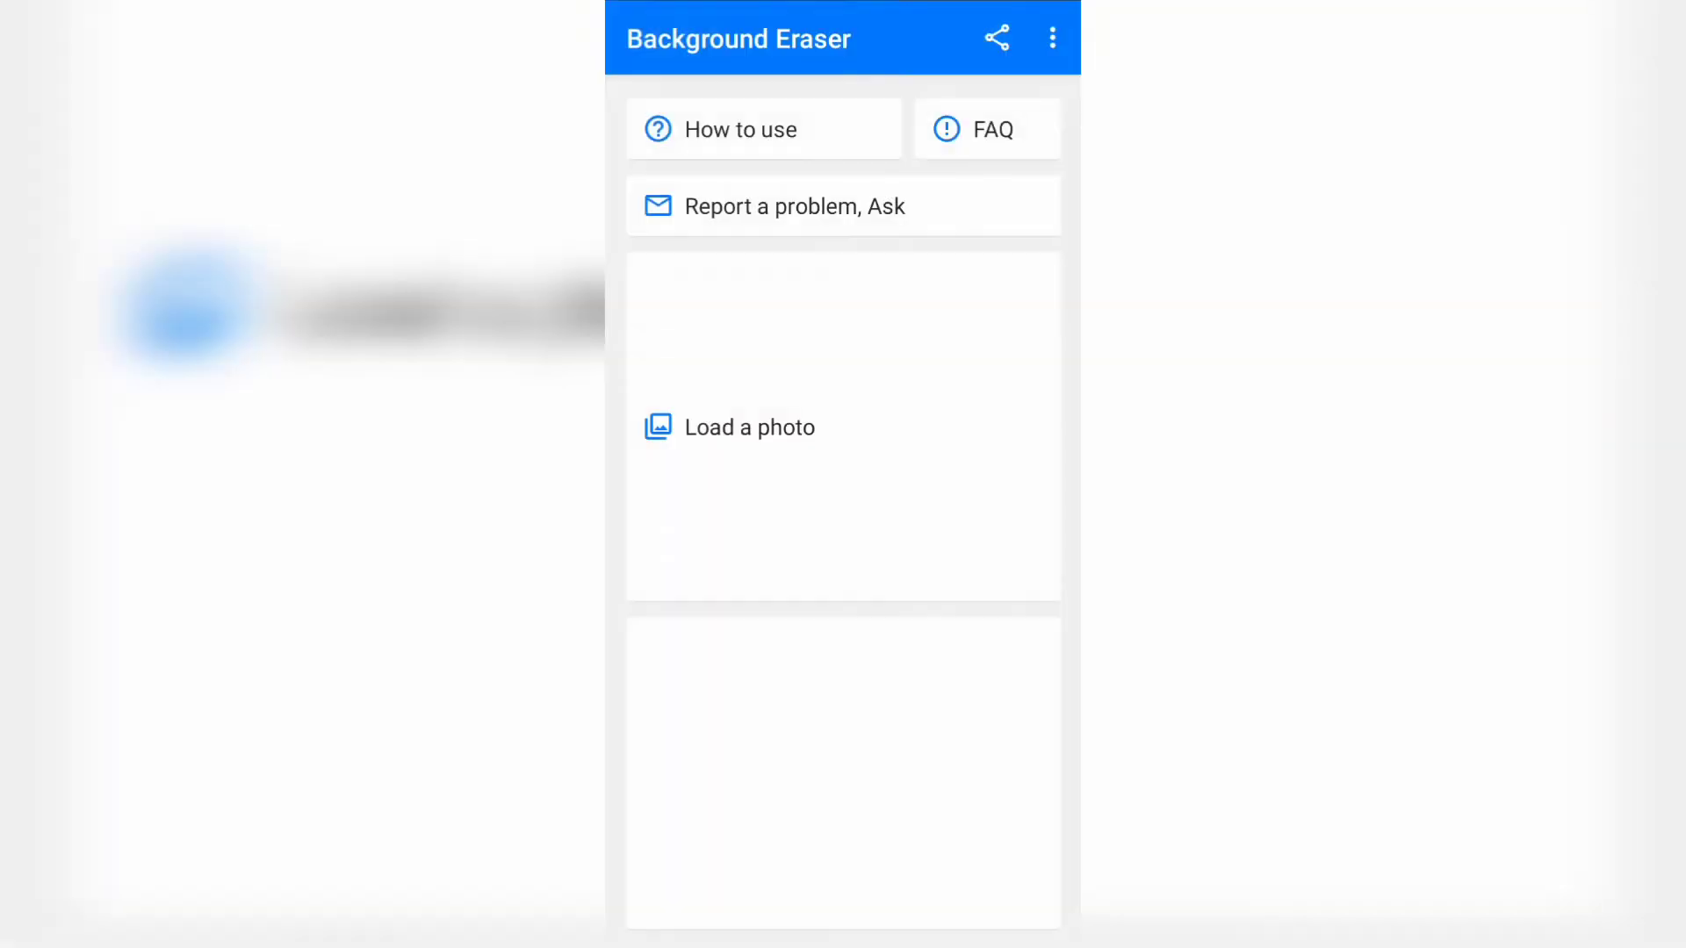
click(749, 428)
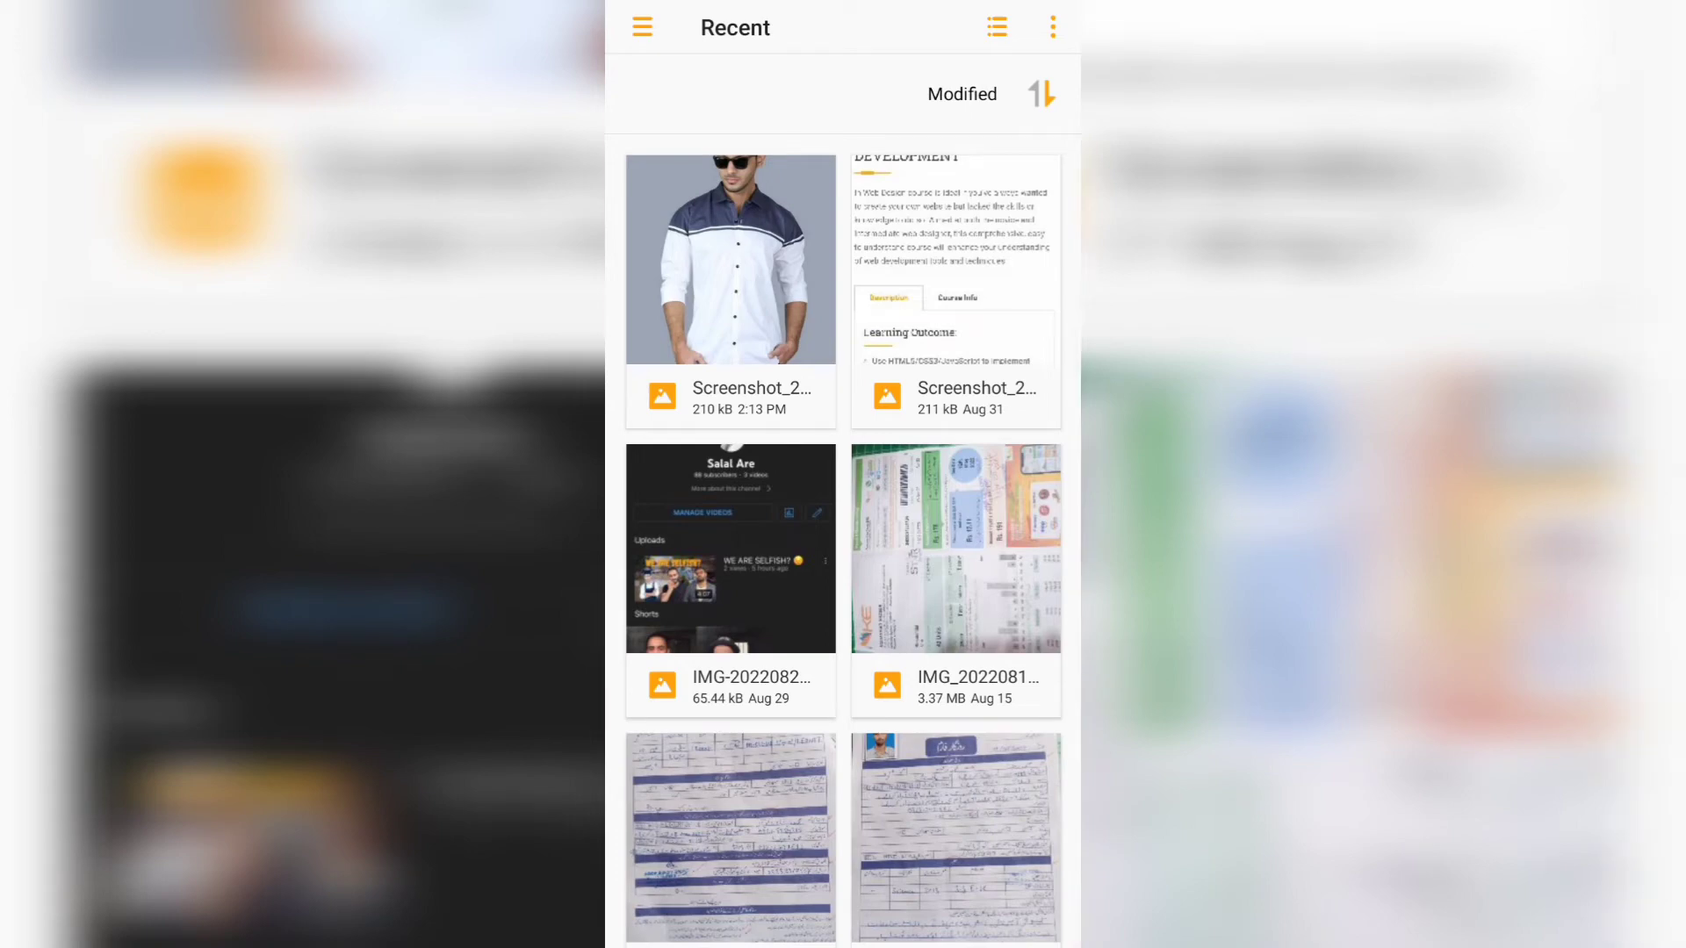
click(731, 290)
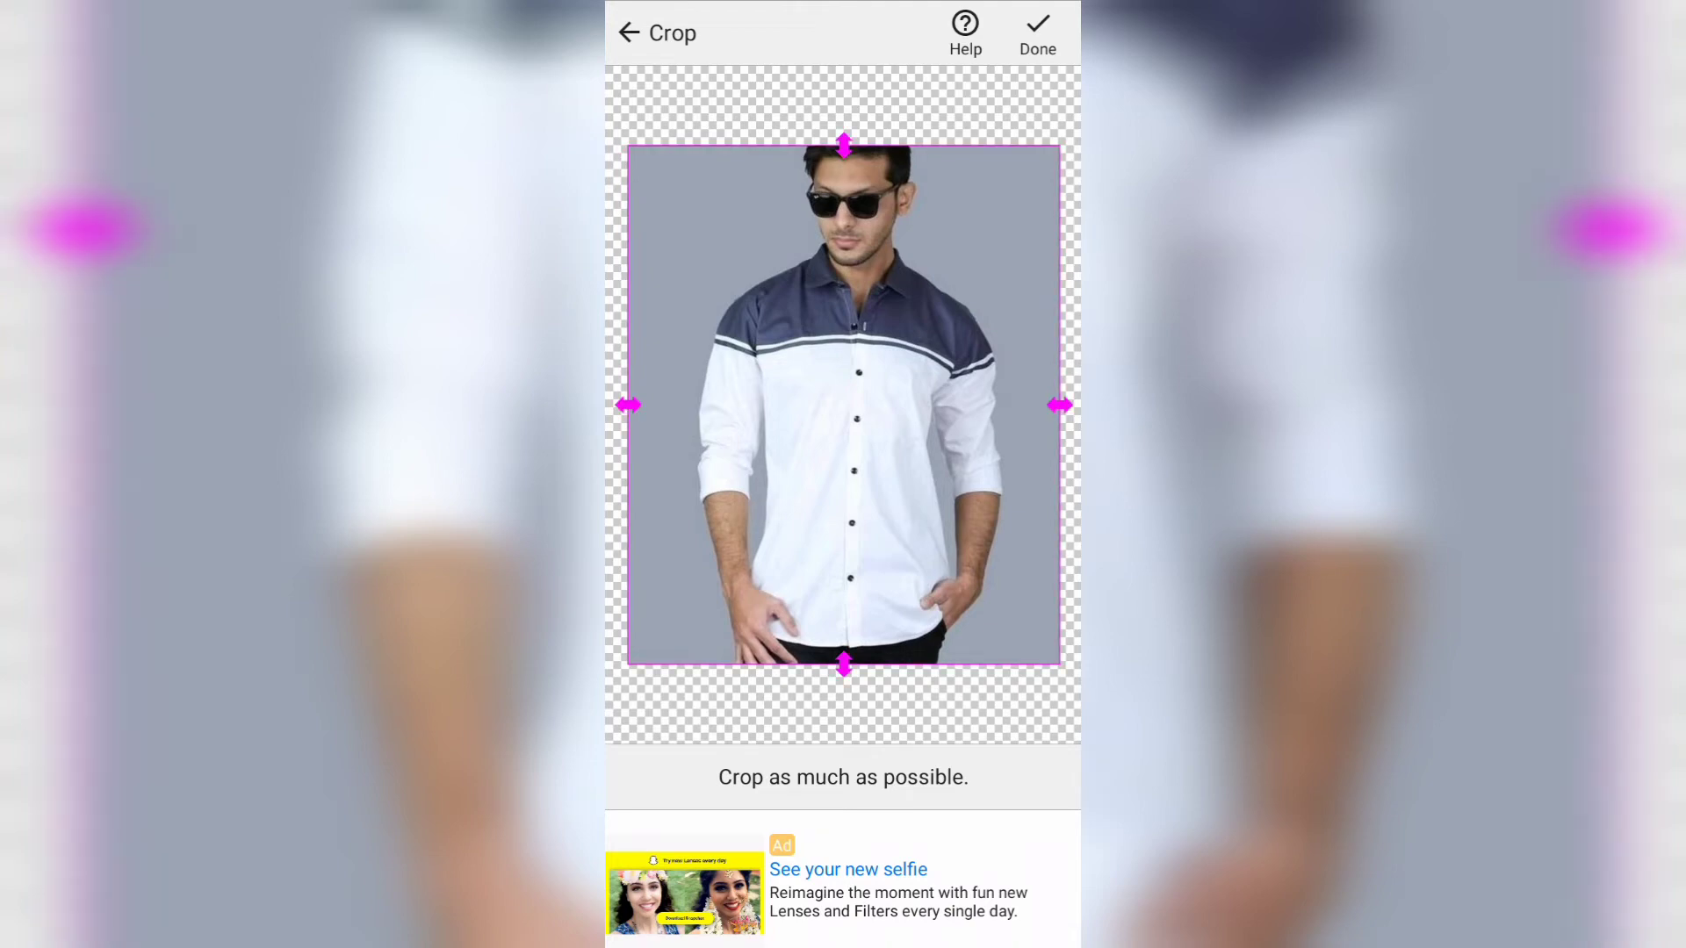
drag(1059, 405, 1038, 404)
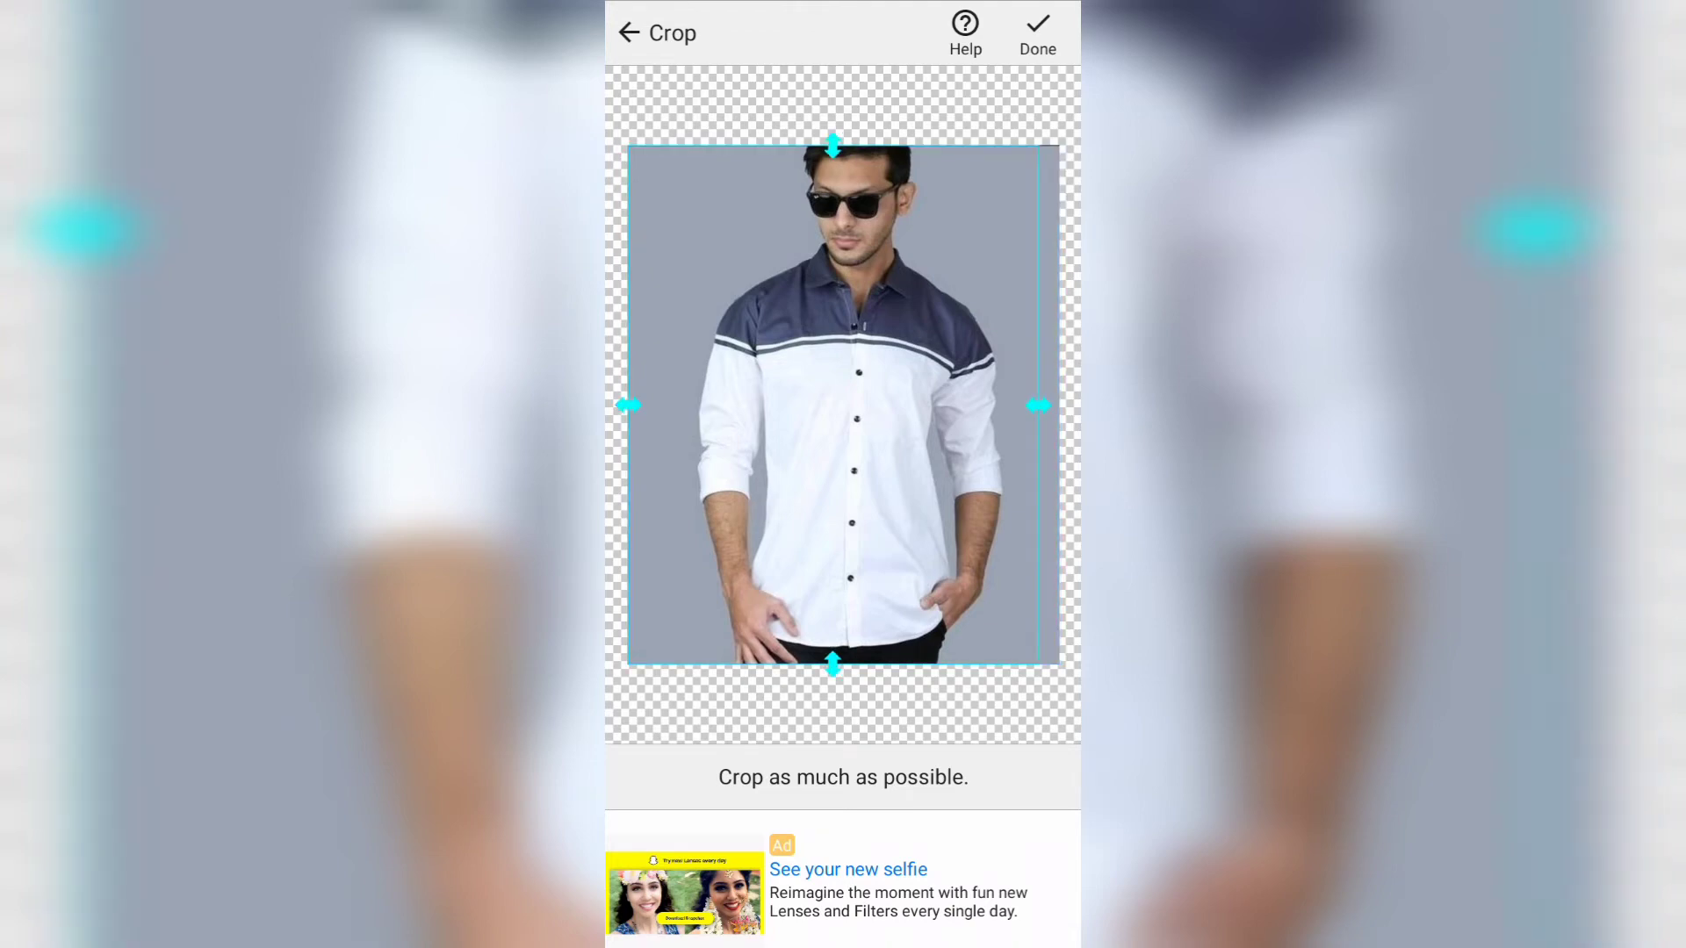
- Confirm the crop and Auto-Selfie erase the grey background around the man
click(1037, 35)
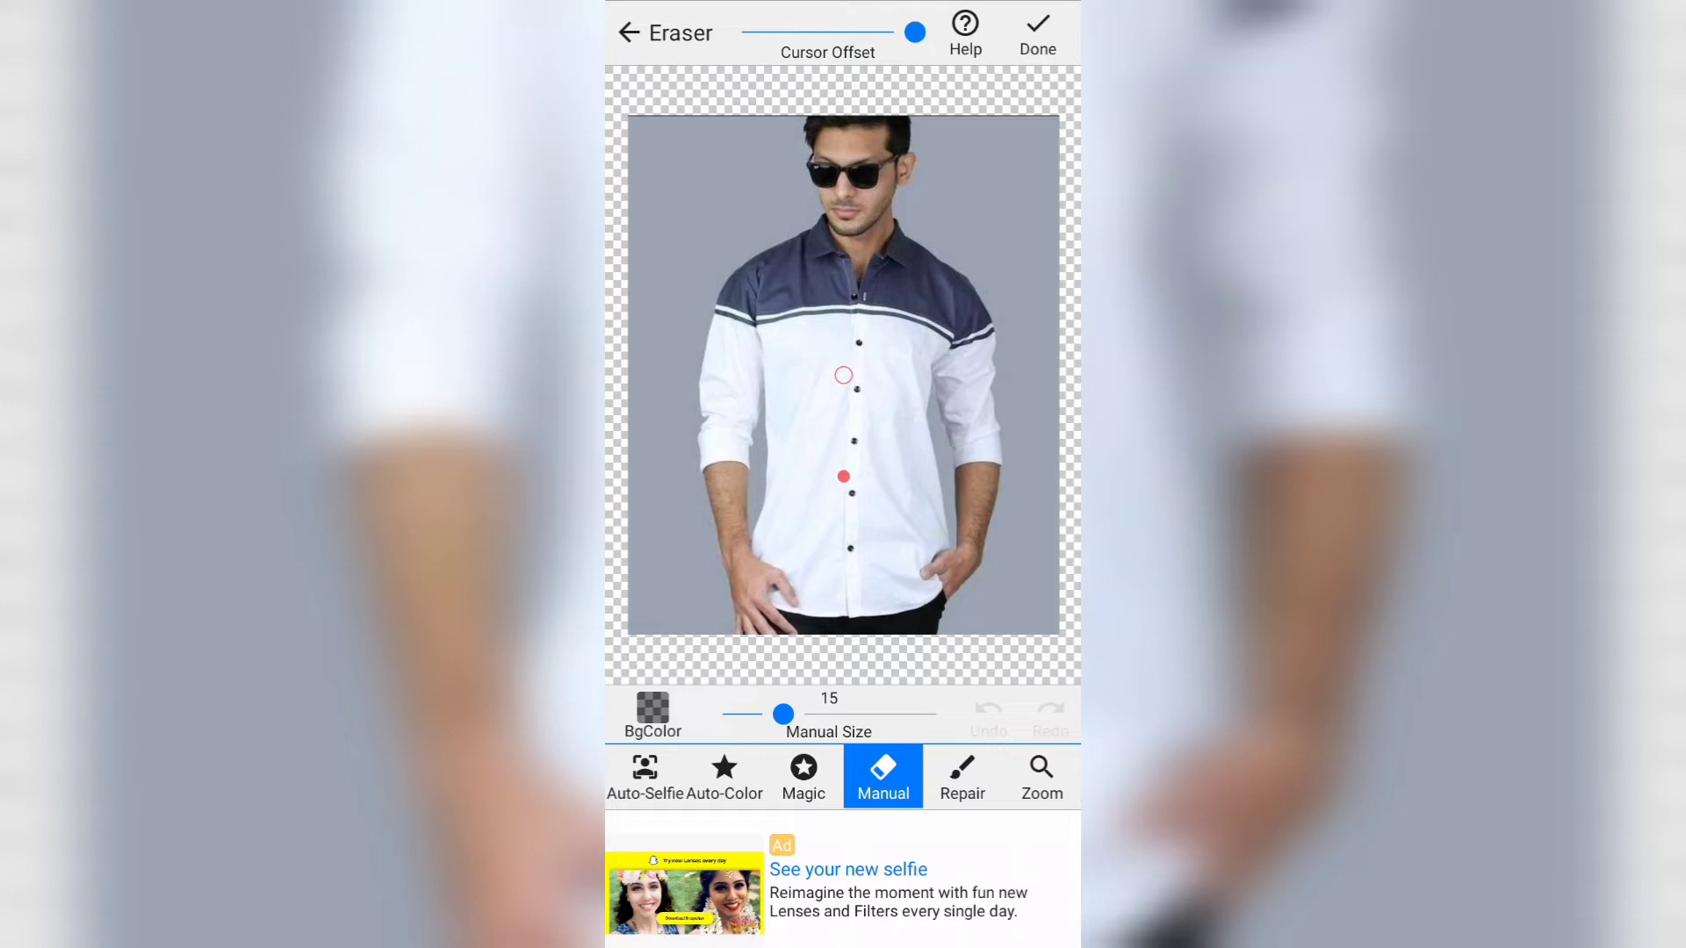
click(645, 774)
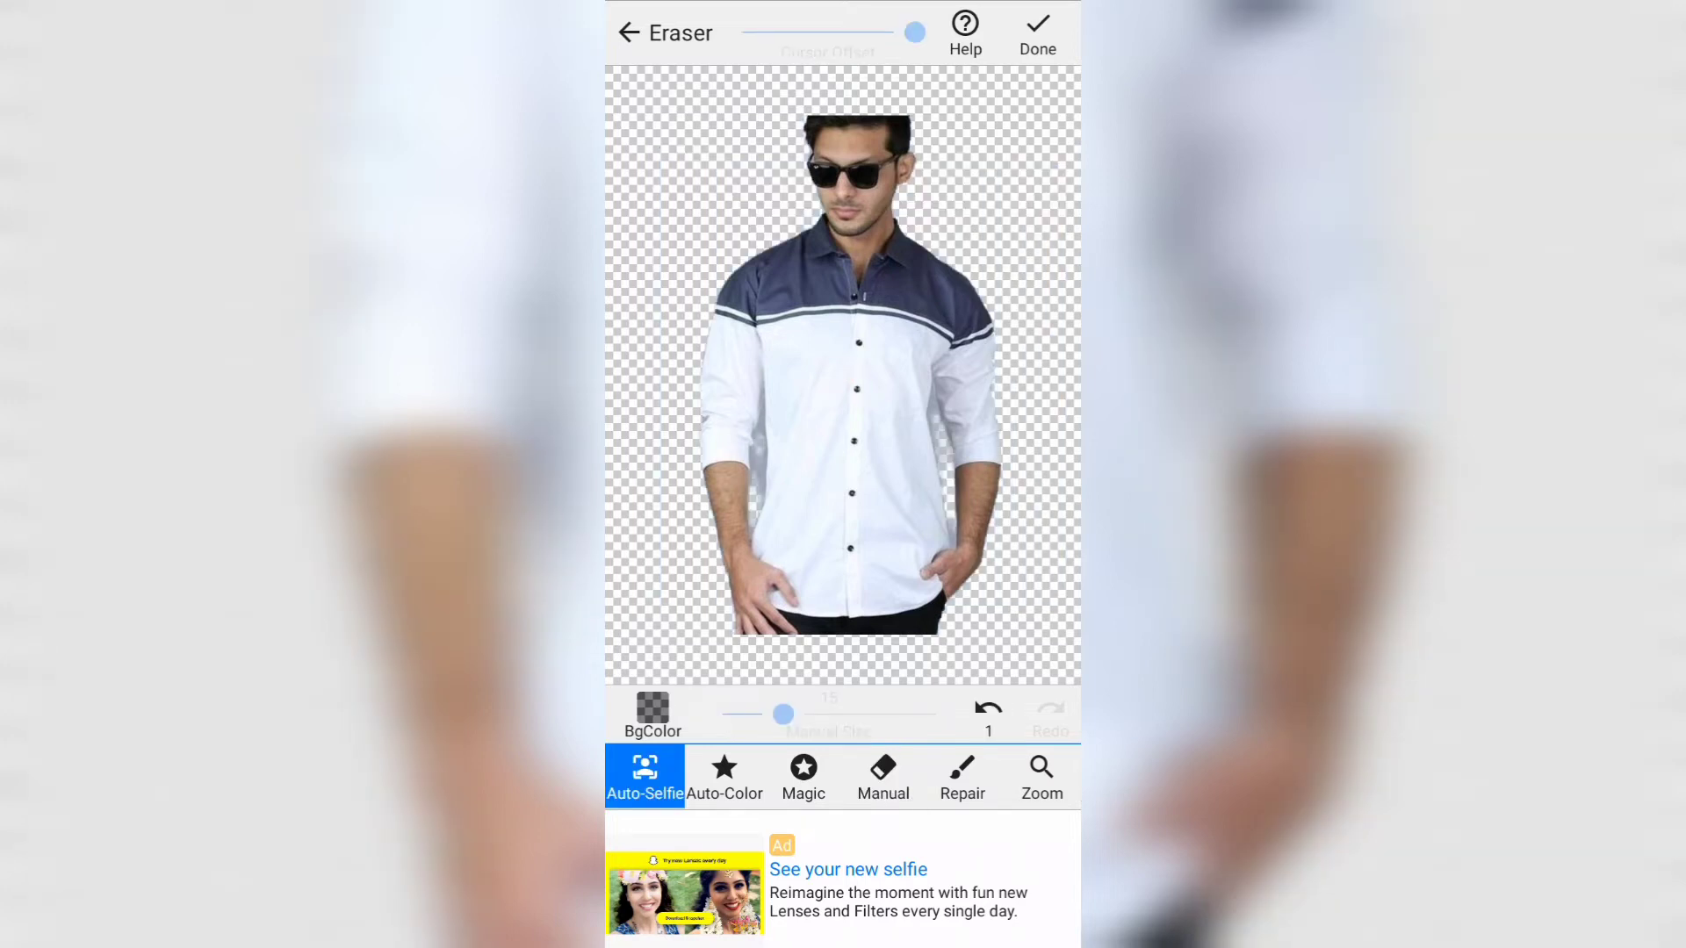
scroll(790, 439, up, 10)
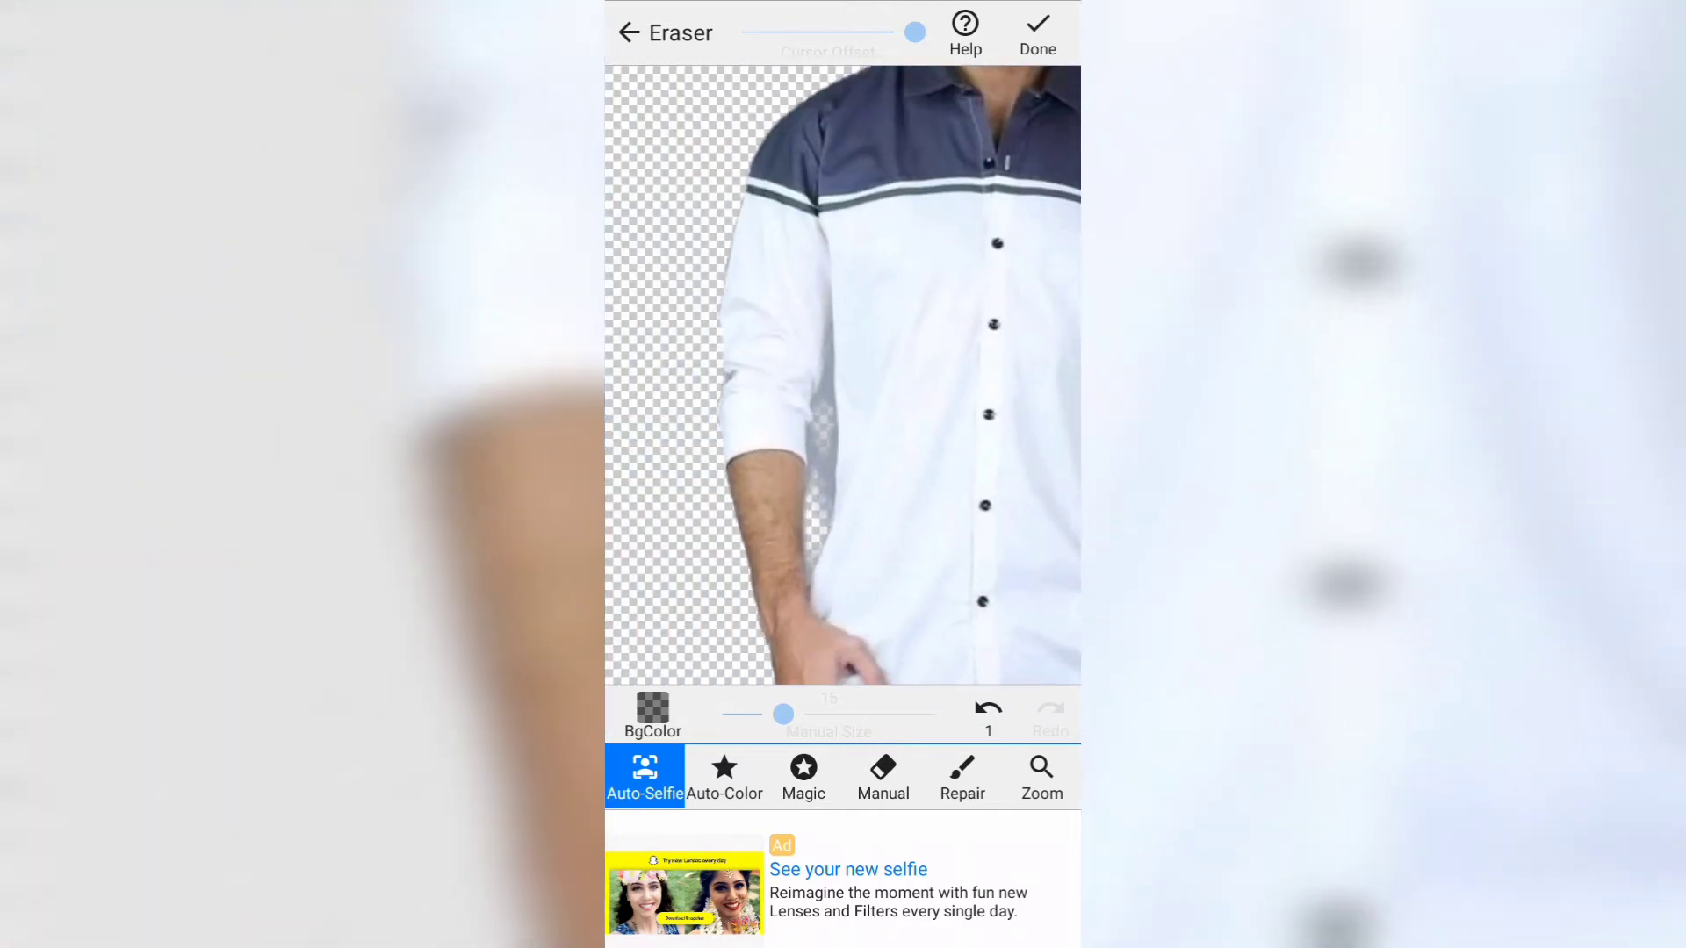
scroll(842, 375, up, 3)
scroll(843, 375, up, 2)
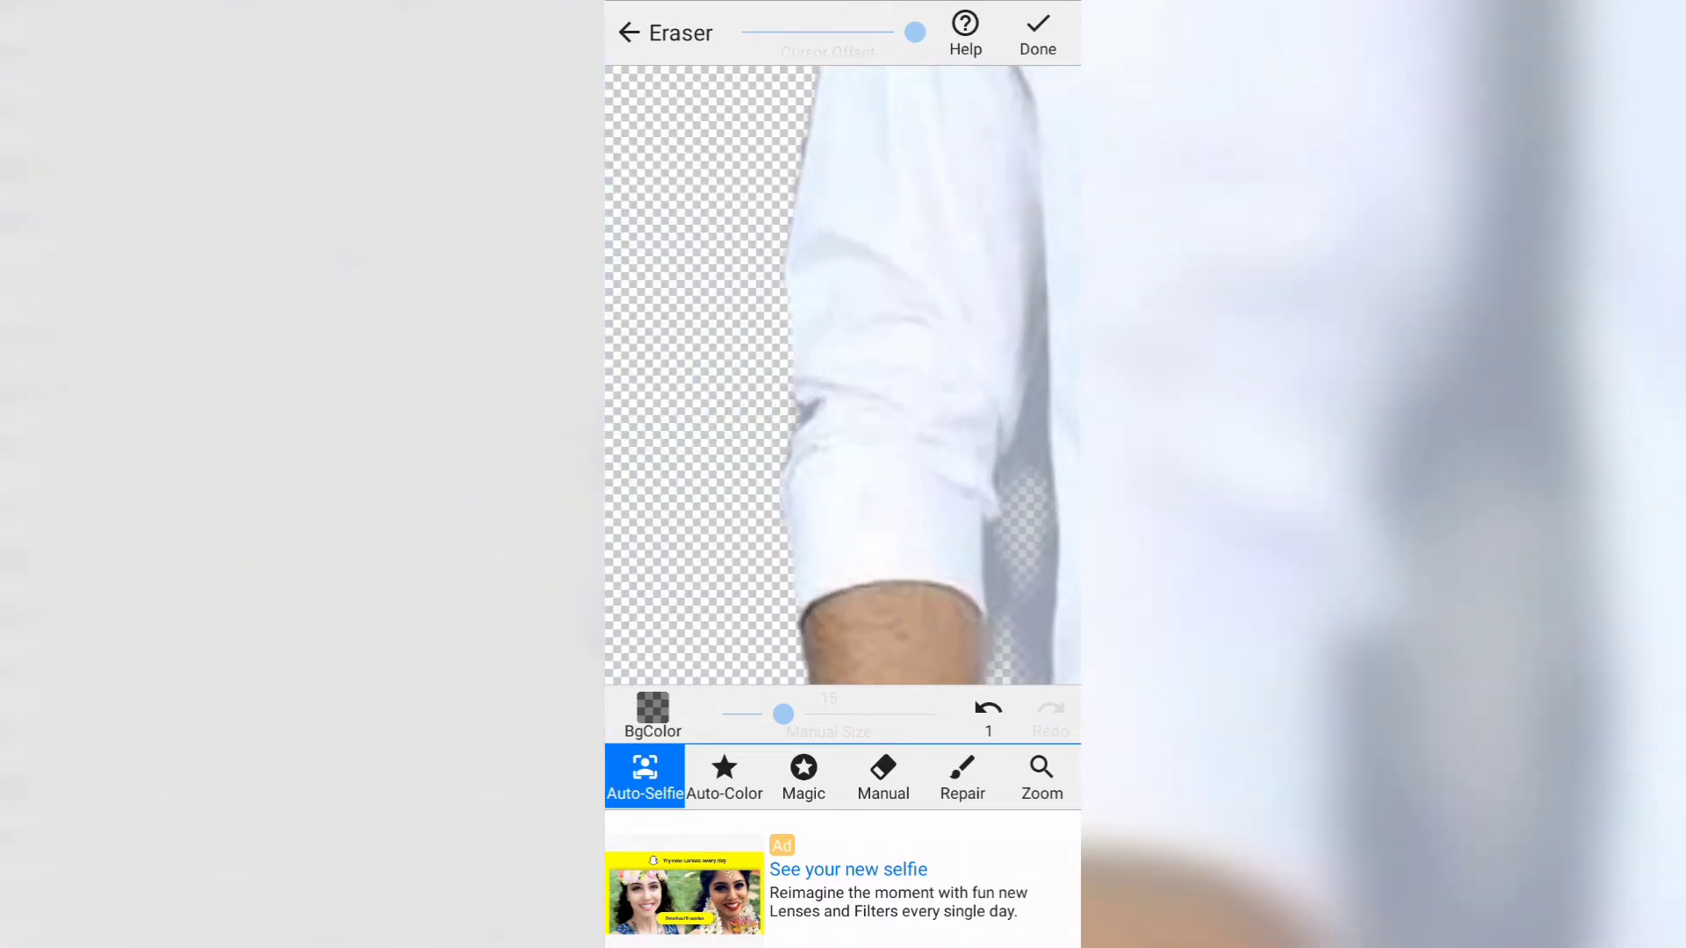
scroll(843, 375, down, 3)
scroll(843, 375, up, 3)
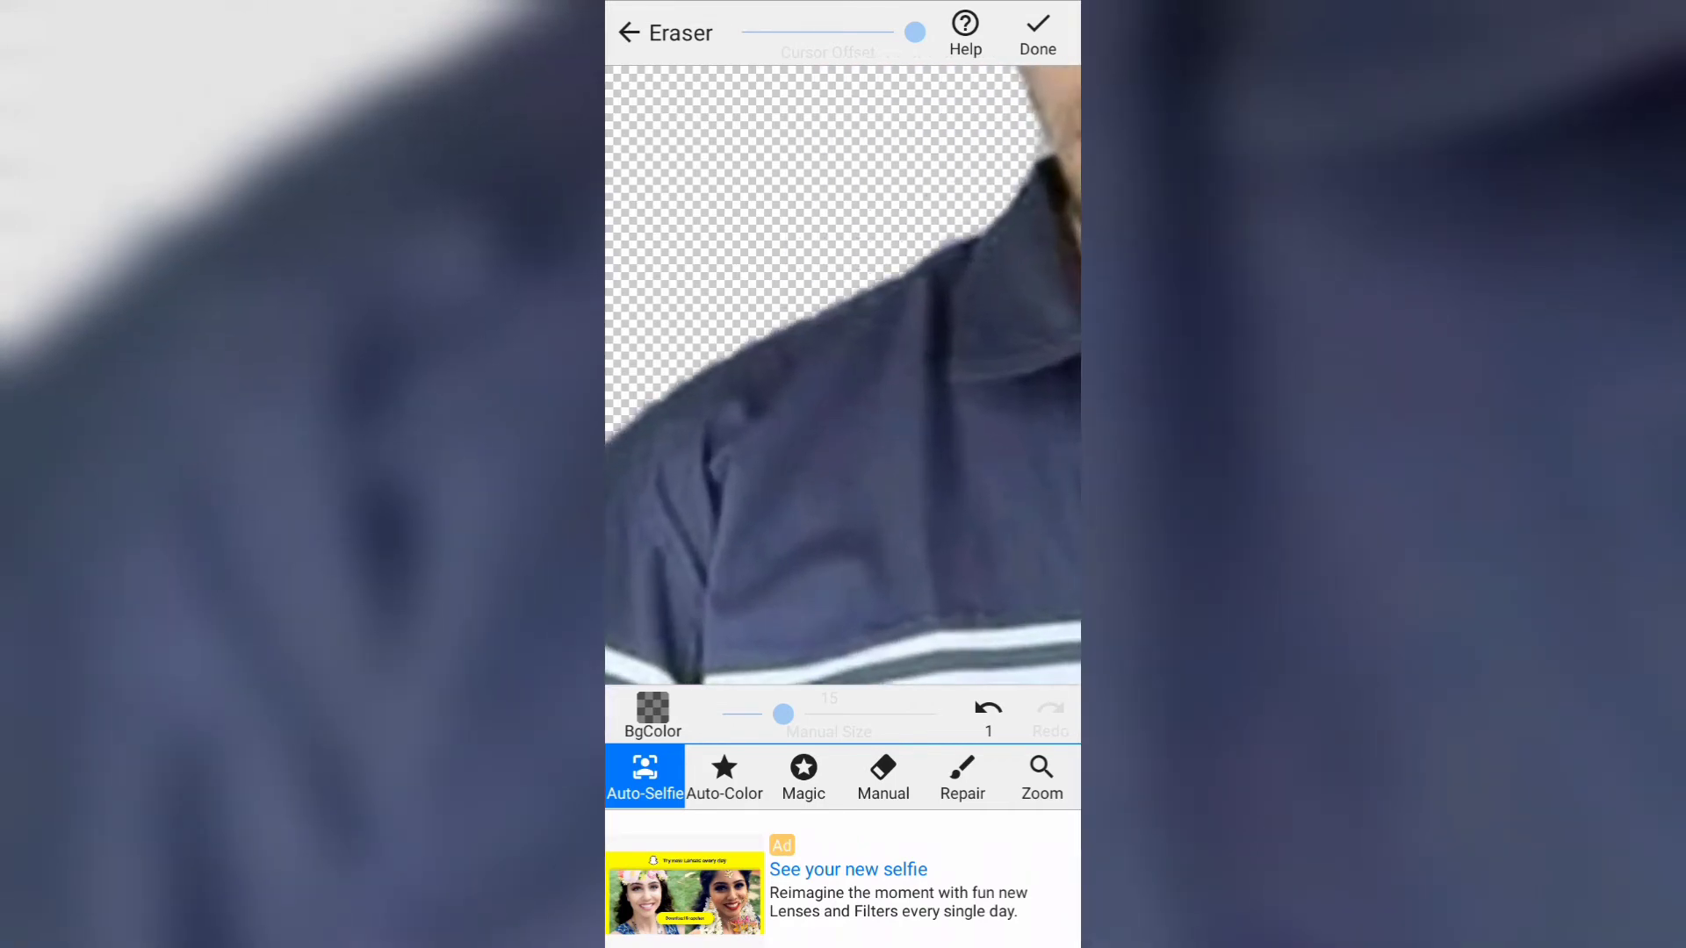
- Zoom around the cut-out's edges and switch to the Manual eraser at size 15
scroll(843, 375, down, 3)
scroll(843, 375, up, 3)
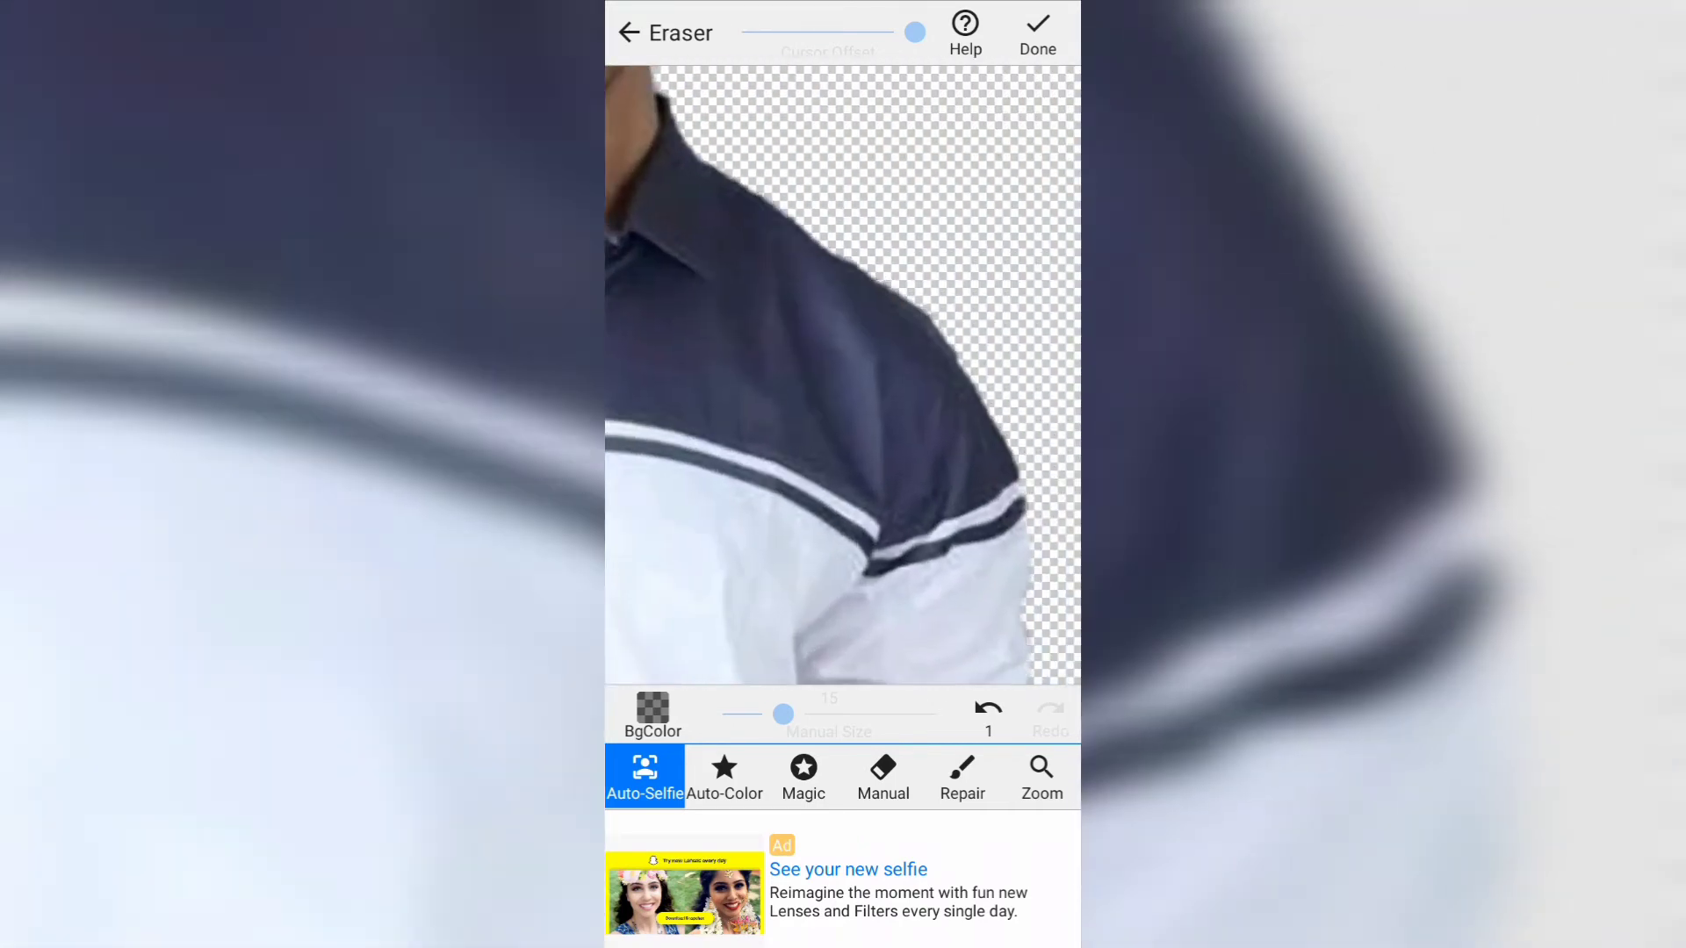
scroll(842, 375, up, 1)
scroll(843, 375, down, 3)
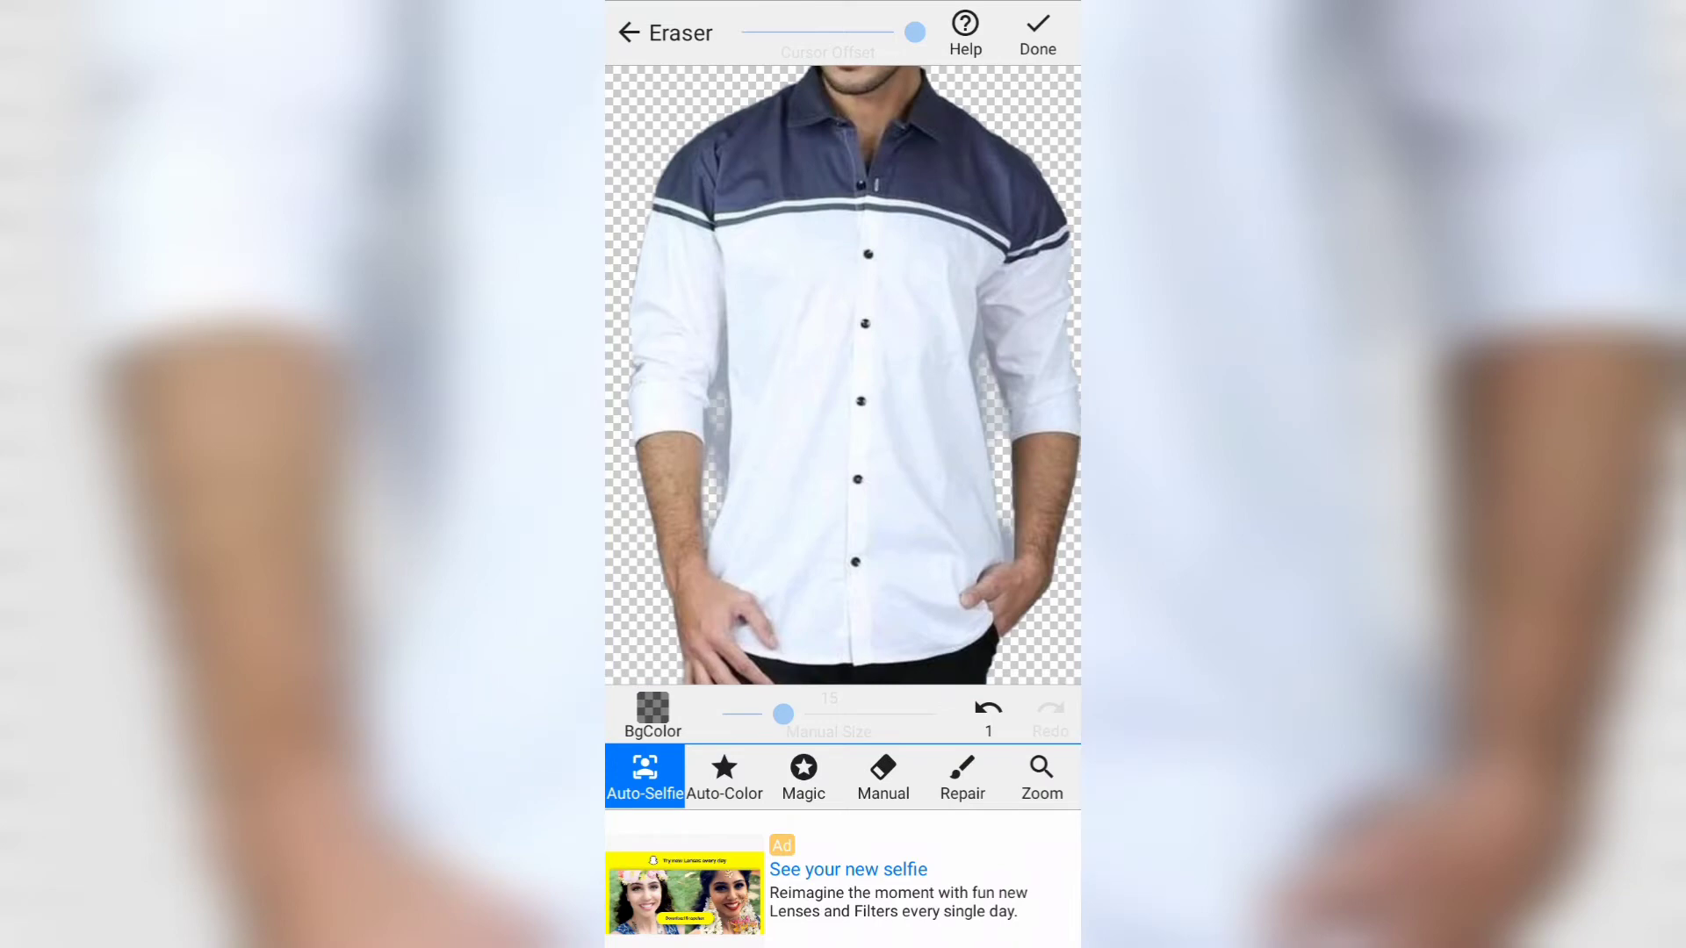
scroll(842, 375, up, 3)
scroll(843, 375, up, 2)
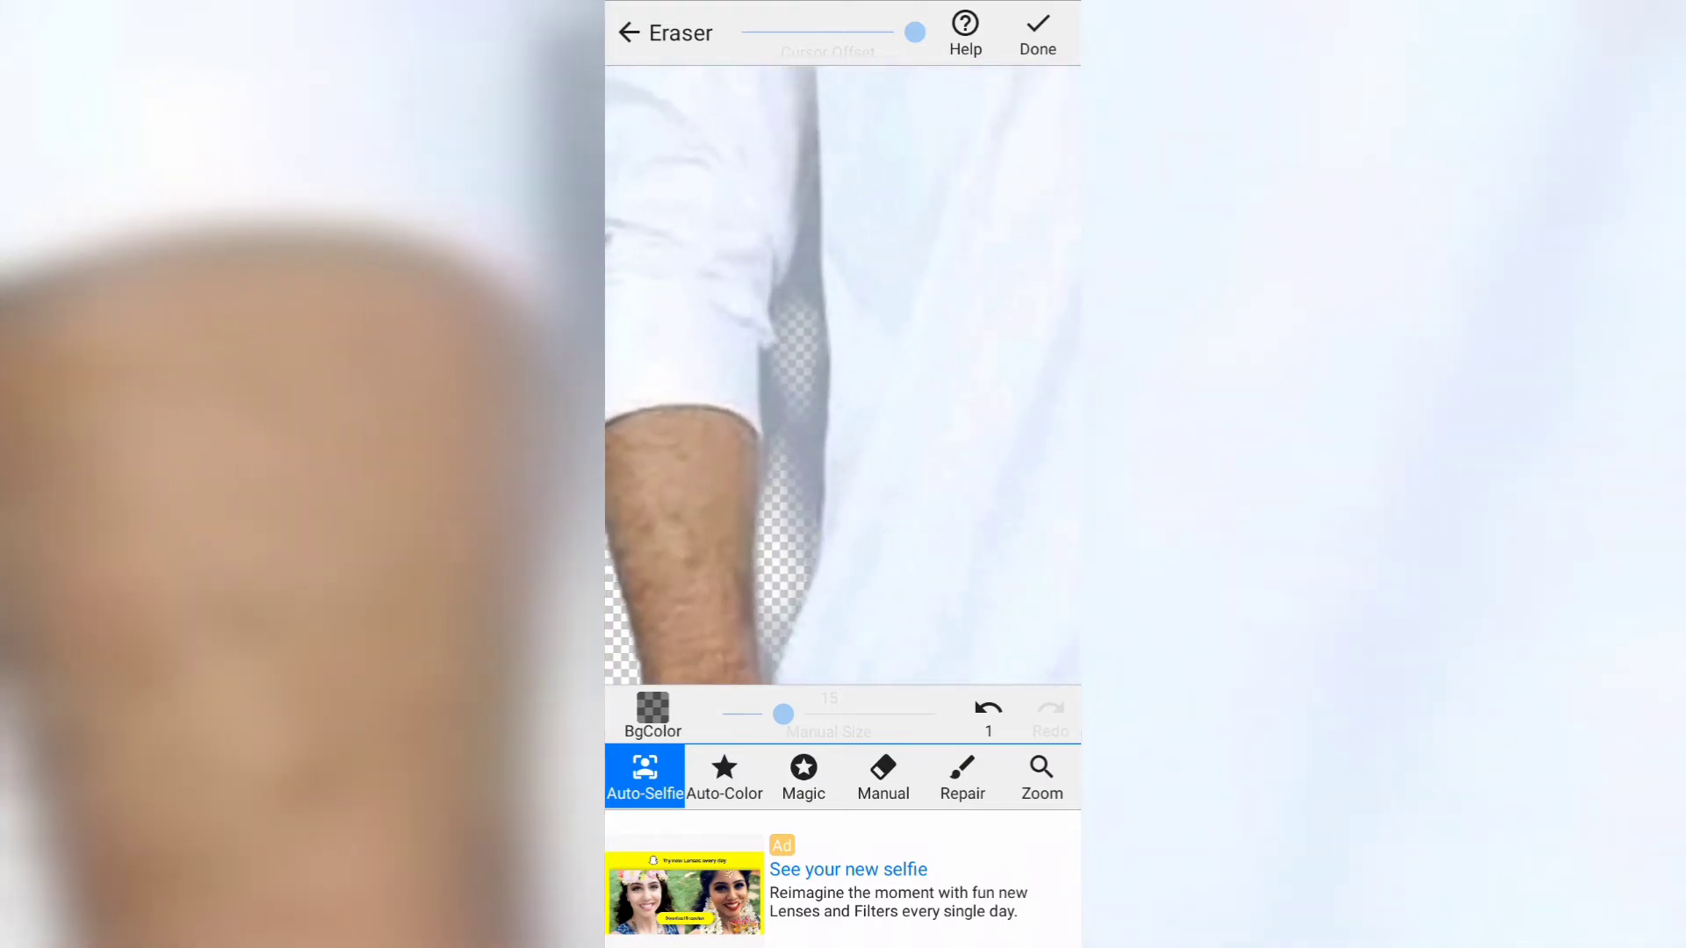
click(883, 776)
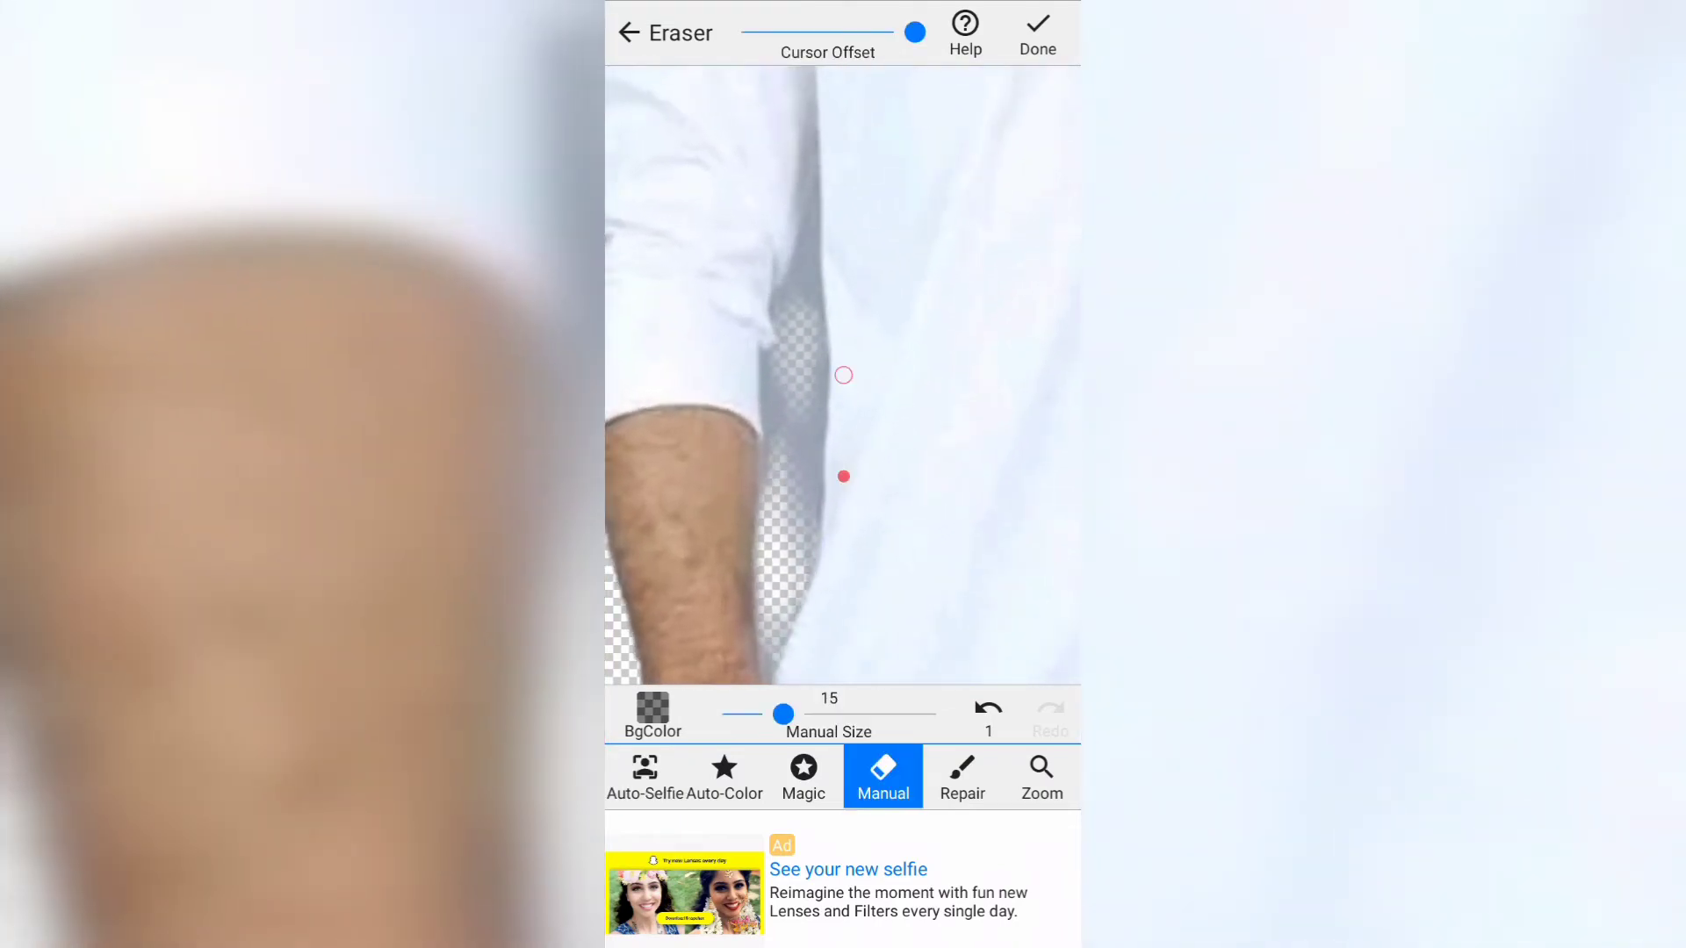
- Erase the leftover grey strip beside the sleeve, then stop editing and return to Crop
mouse_move(796, 364)
mouse_down()
mouse_move(779, 455)
mouse_move(824, 560)
mouse_move(790, 440)
mouse_move(782, 583)
mouse_up()
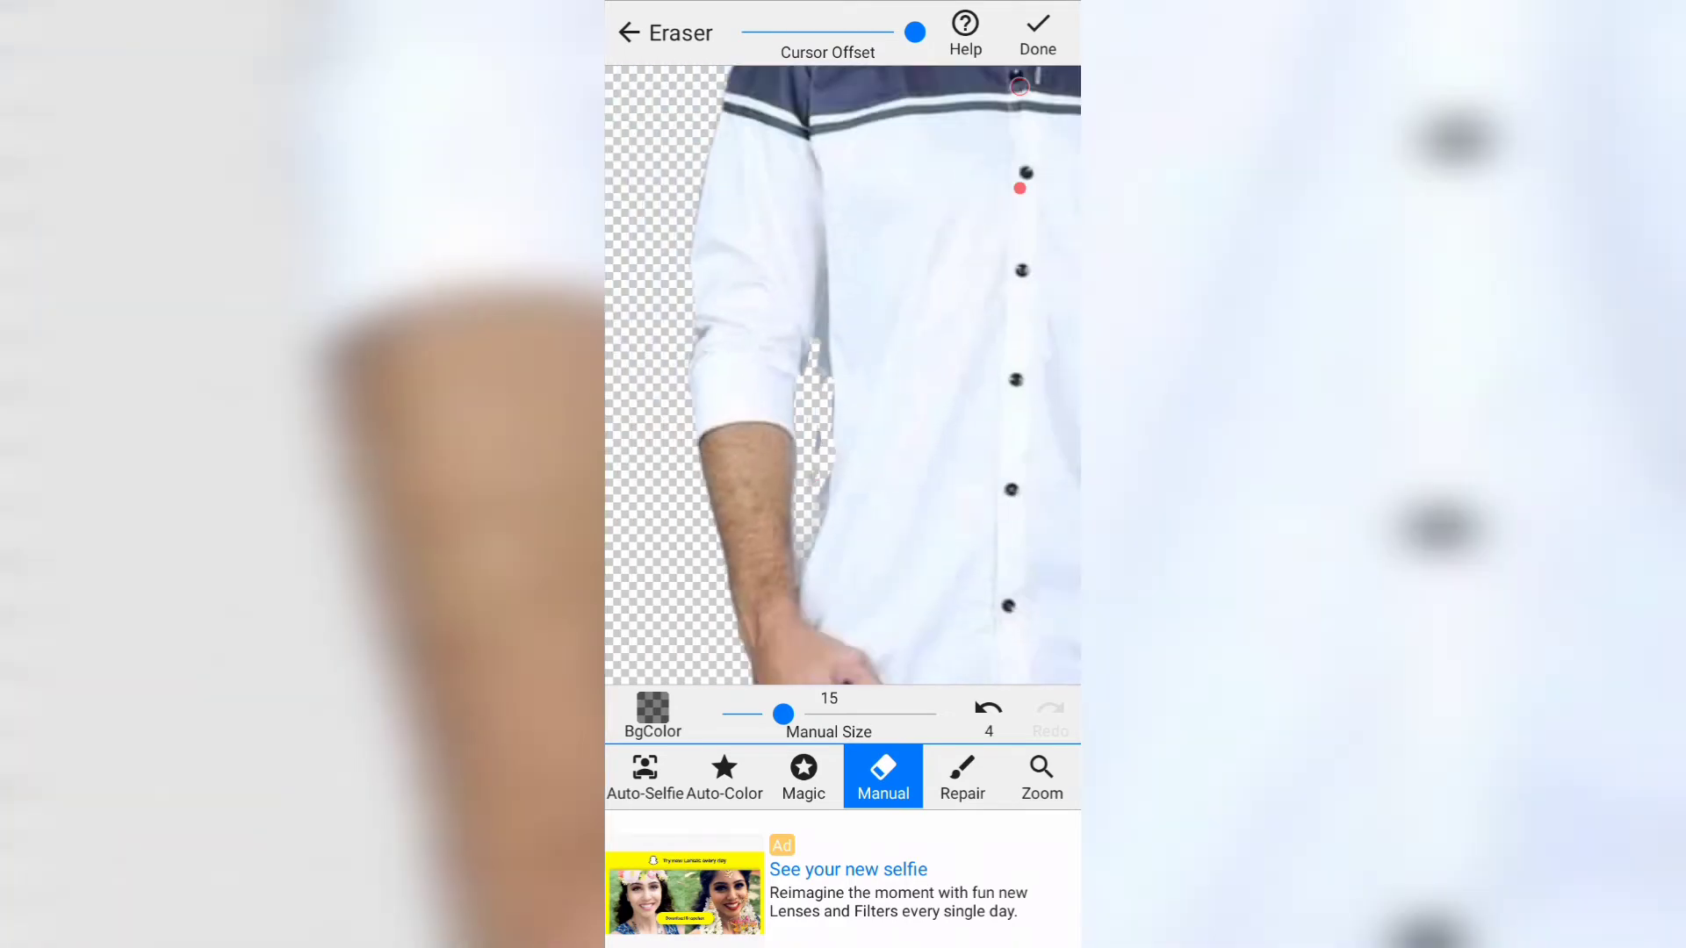
scroll(843, 369, down, 3)
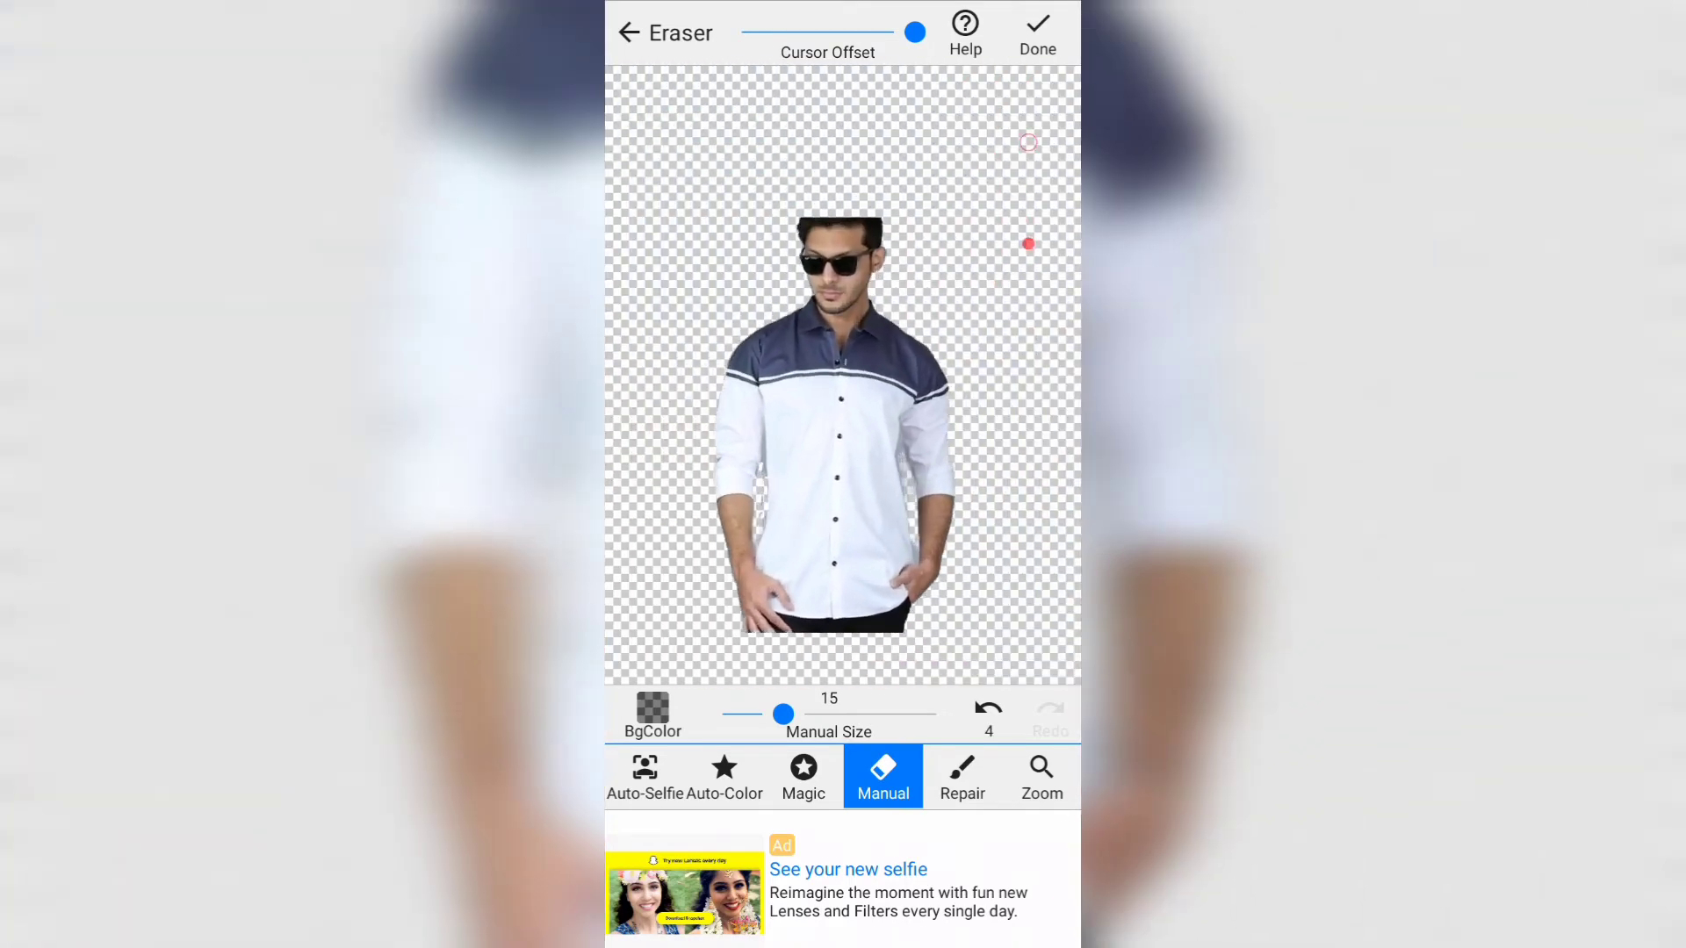
click(629, 33)
click(963, 541)
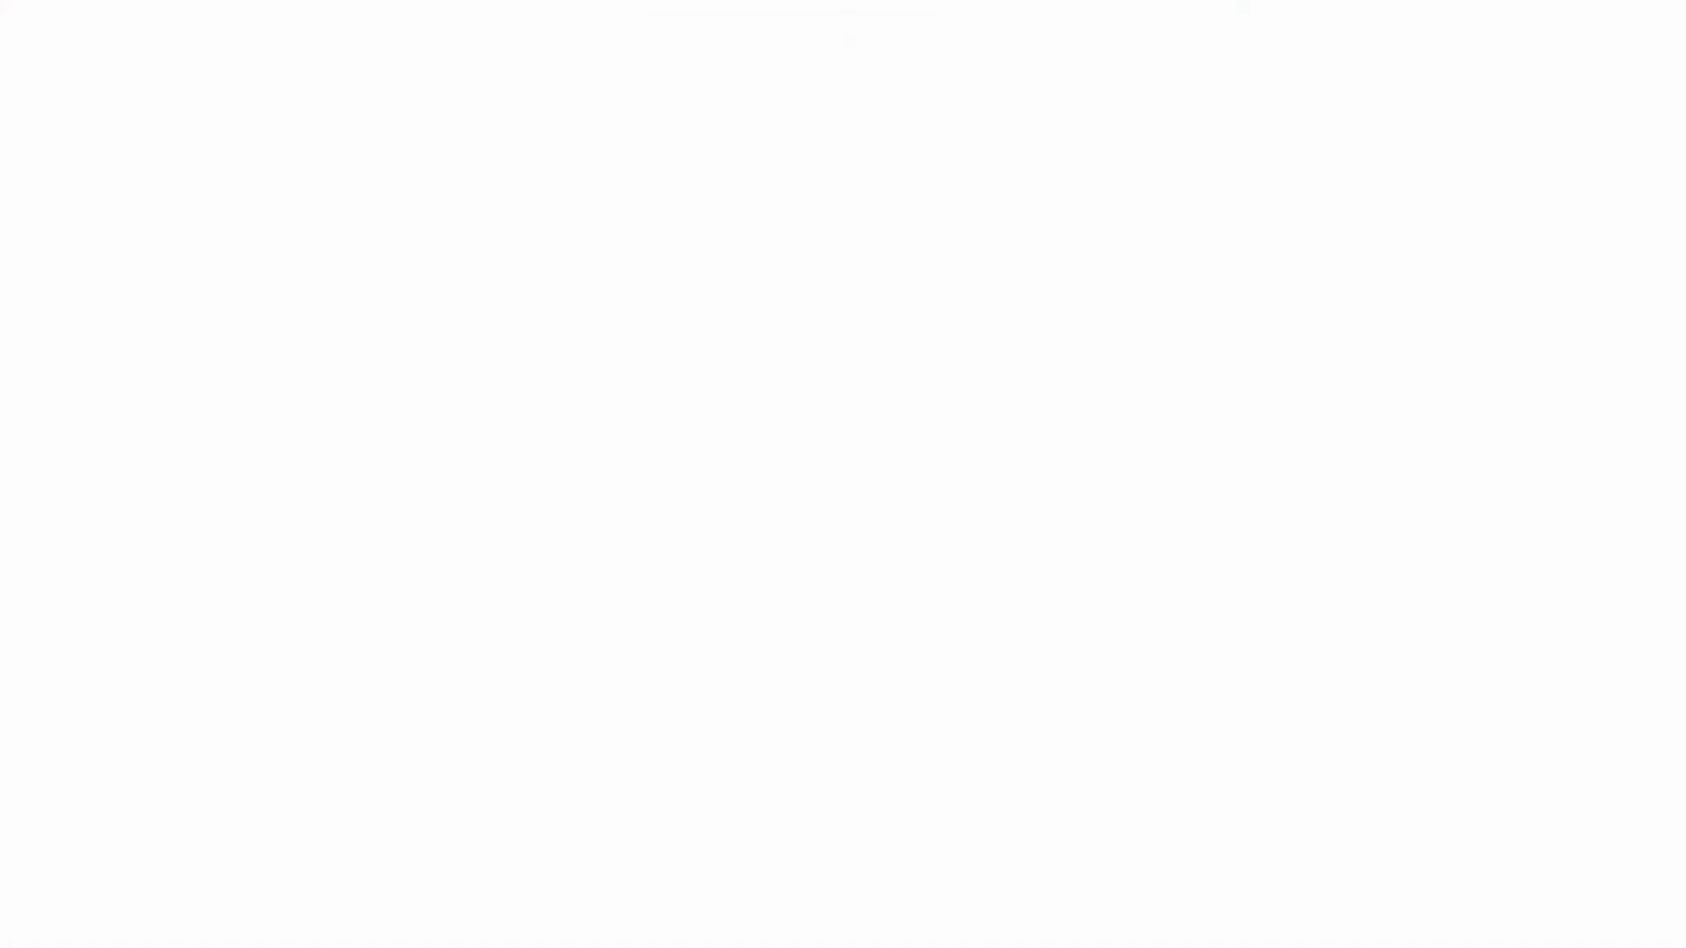
- Load the remove.bg homepage from the 'remove' address-bar suggestion, fixing the typo first
click(810, 38)
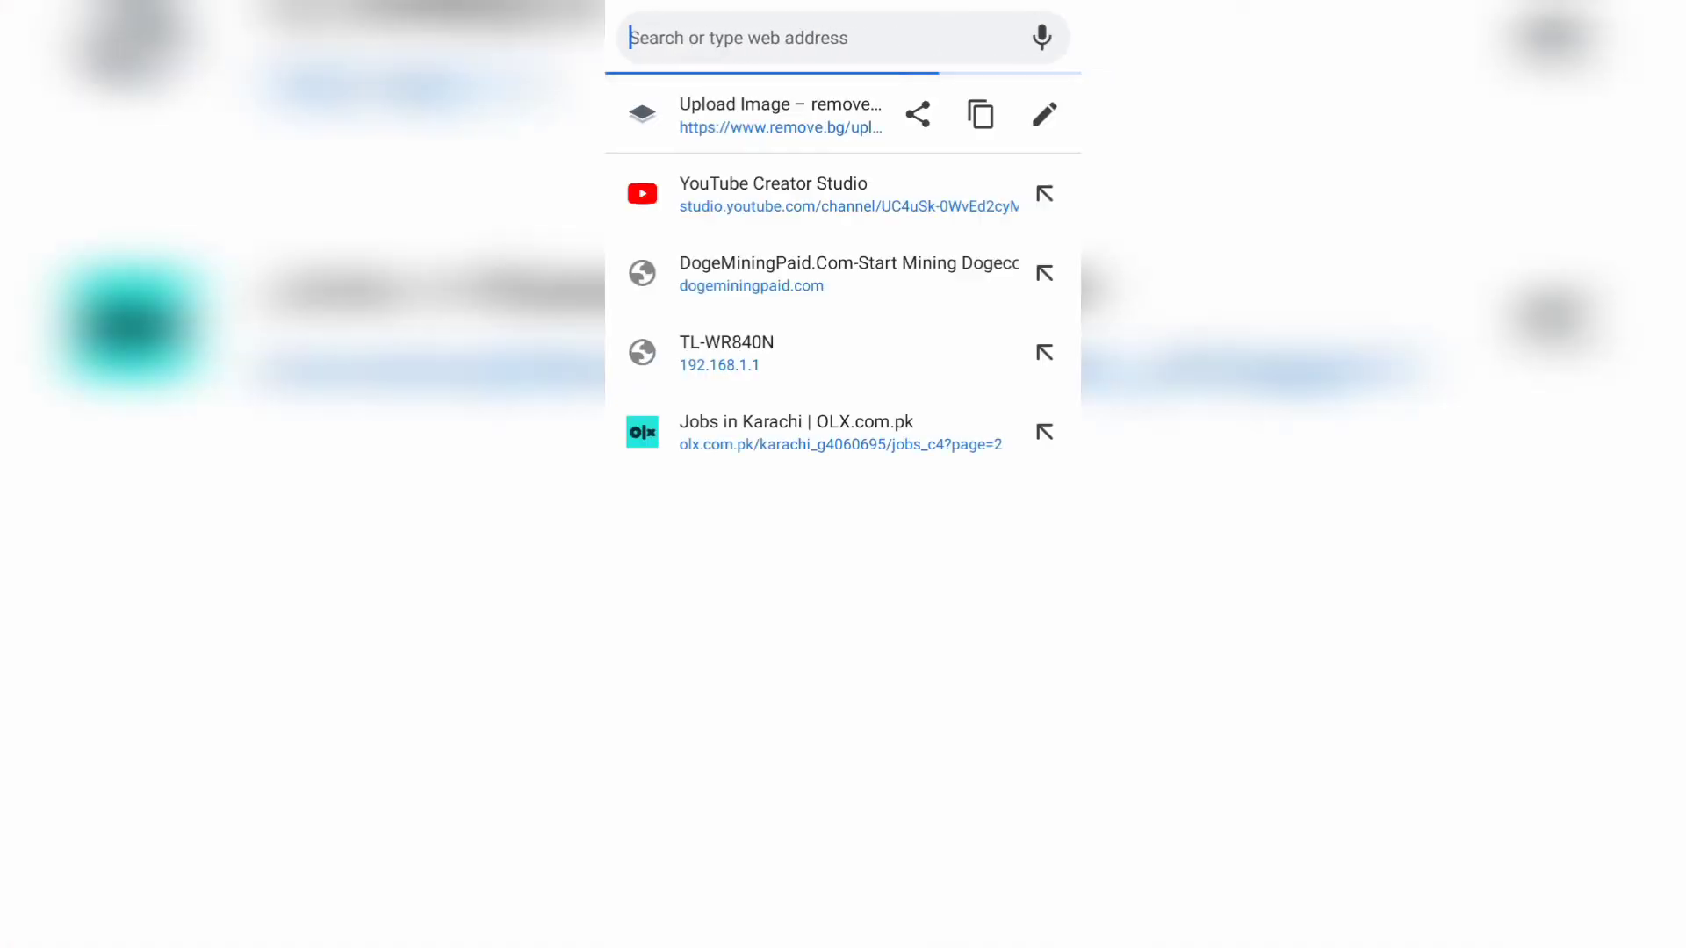
text(rem)
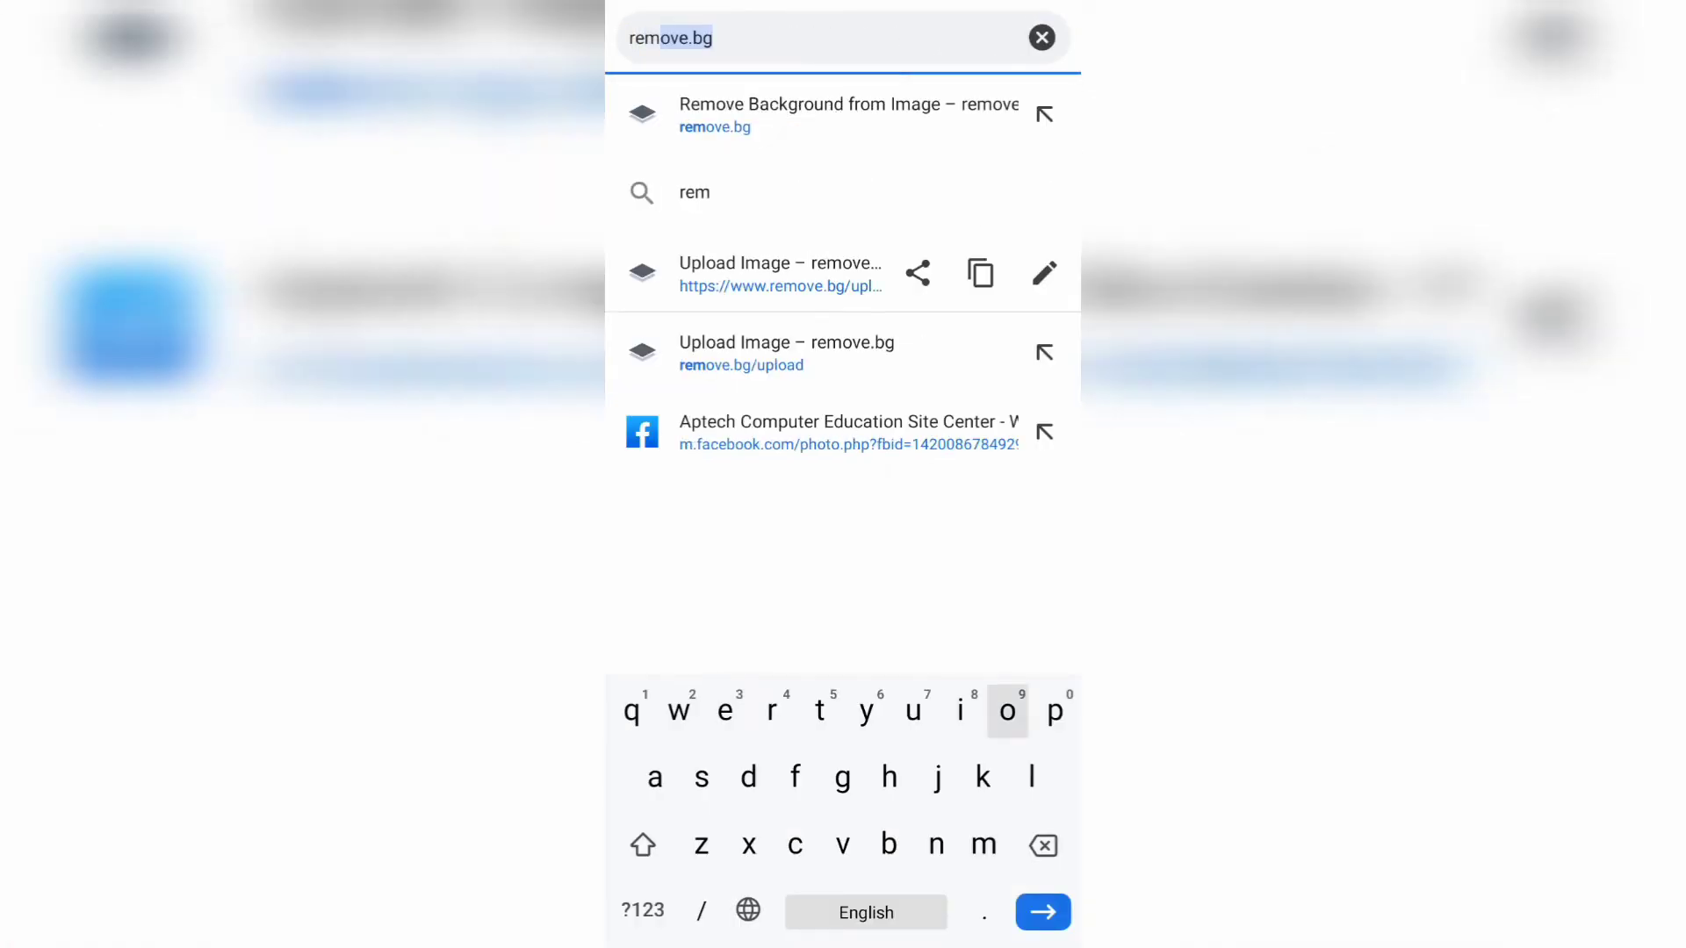
text(ovr)
key(BackSpace)
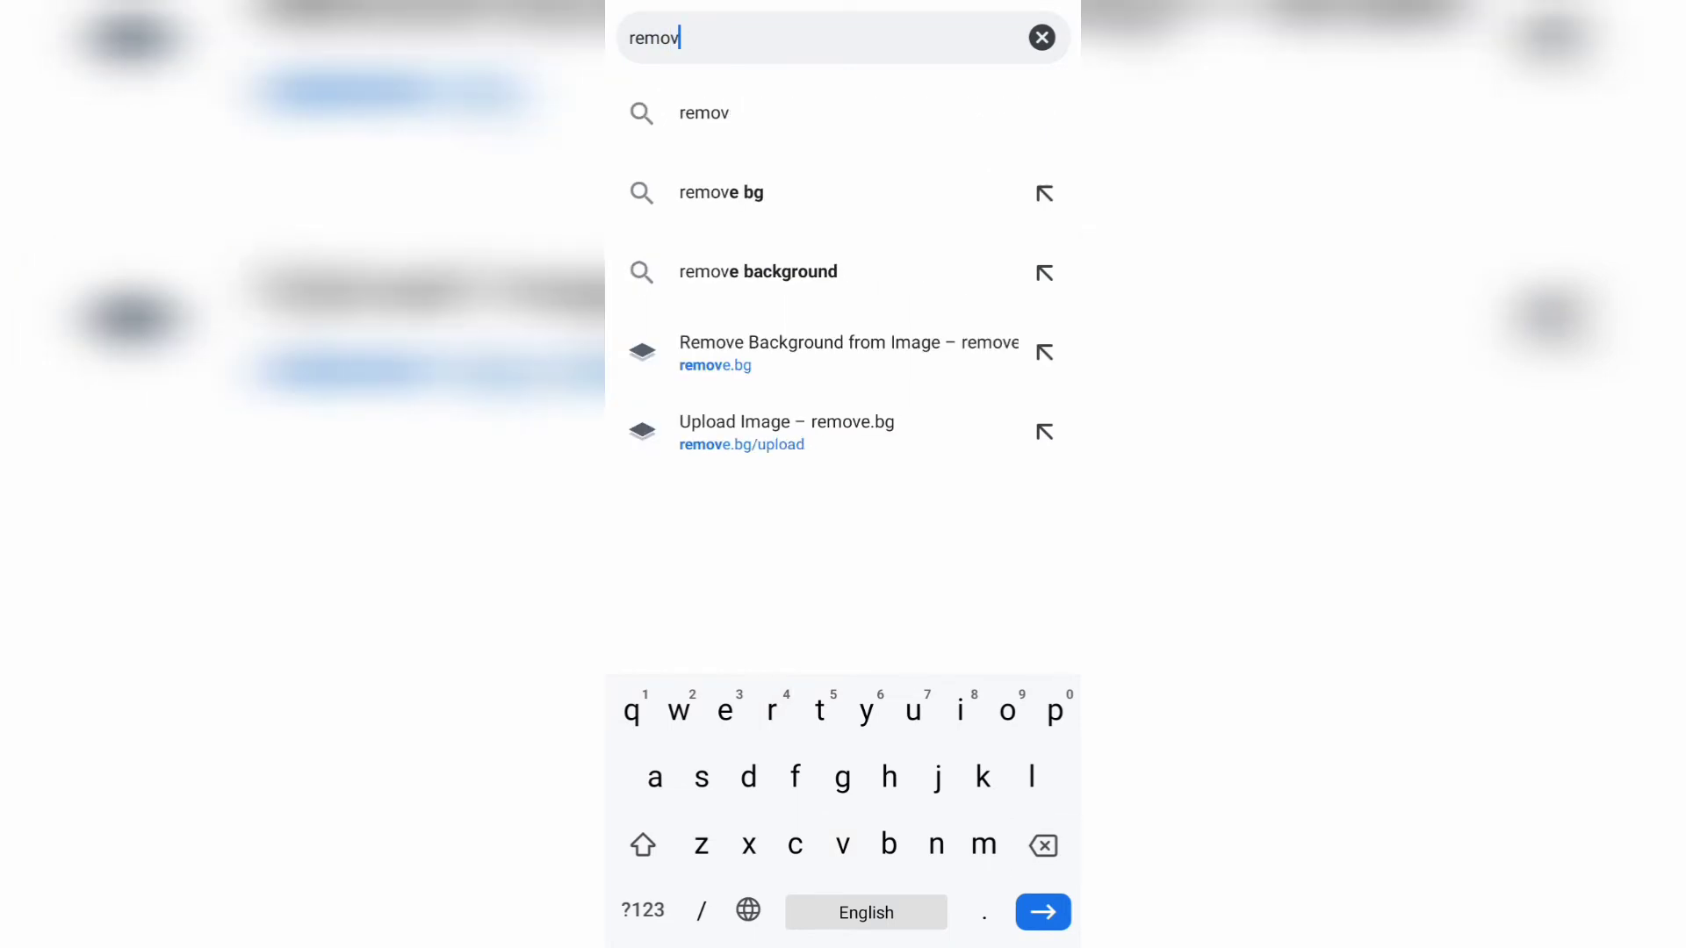
key(BackSpace)
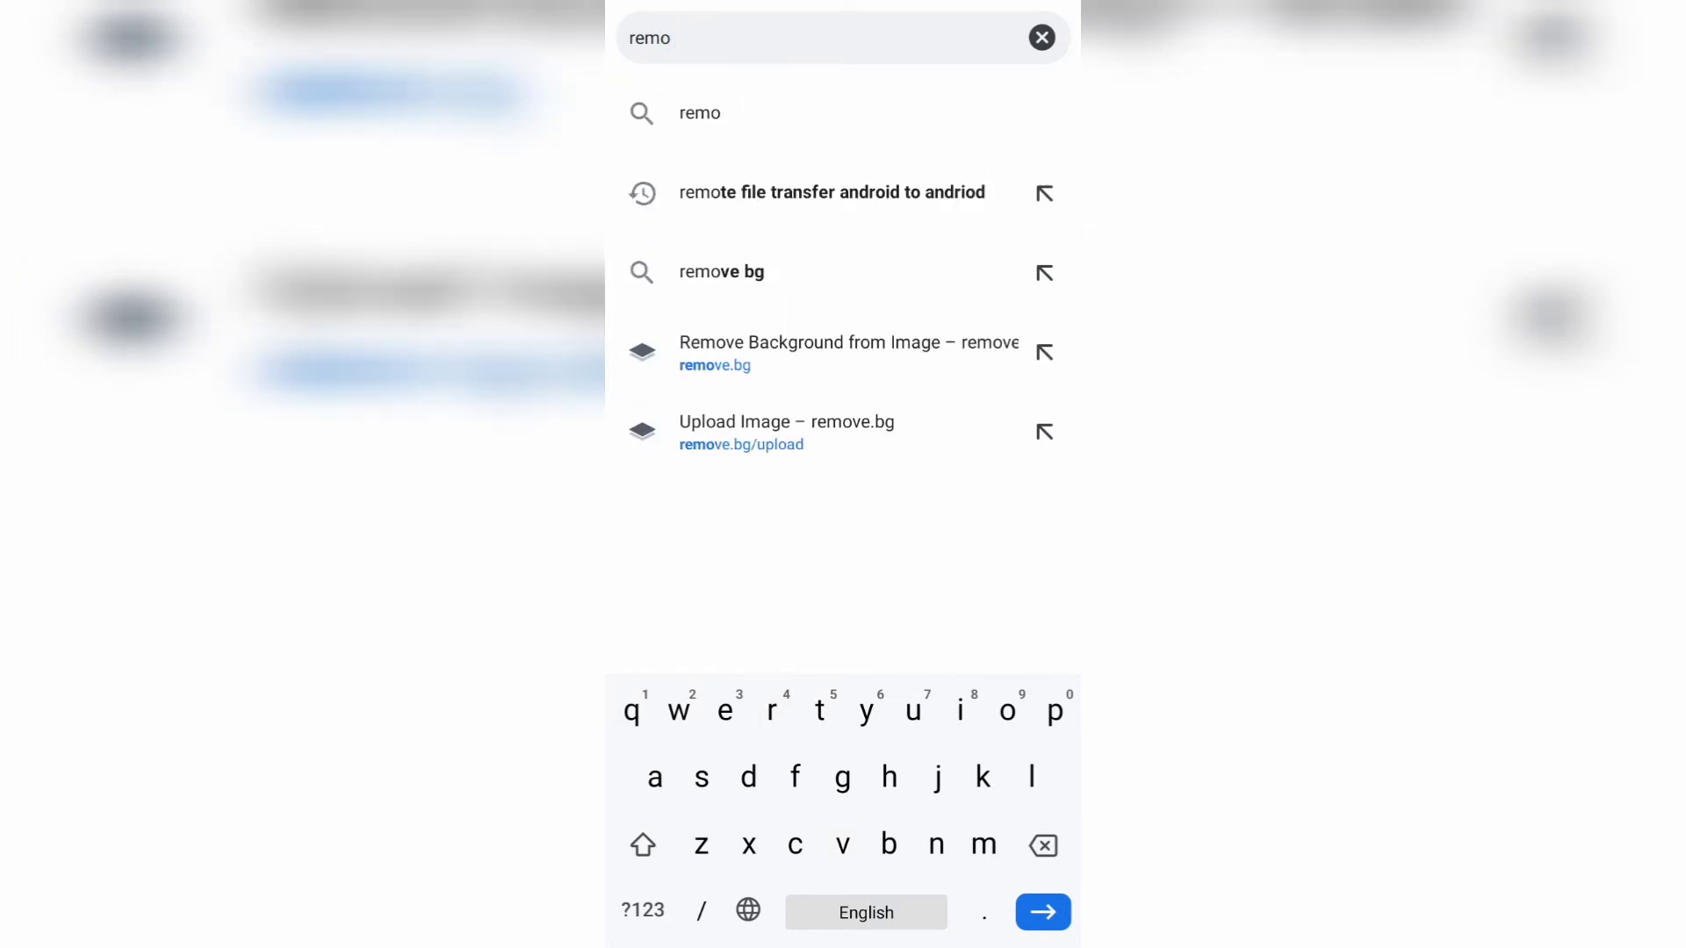
click(849, 352)
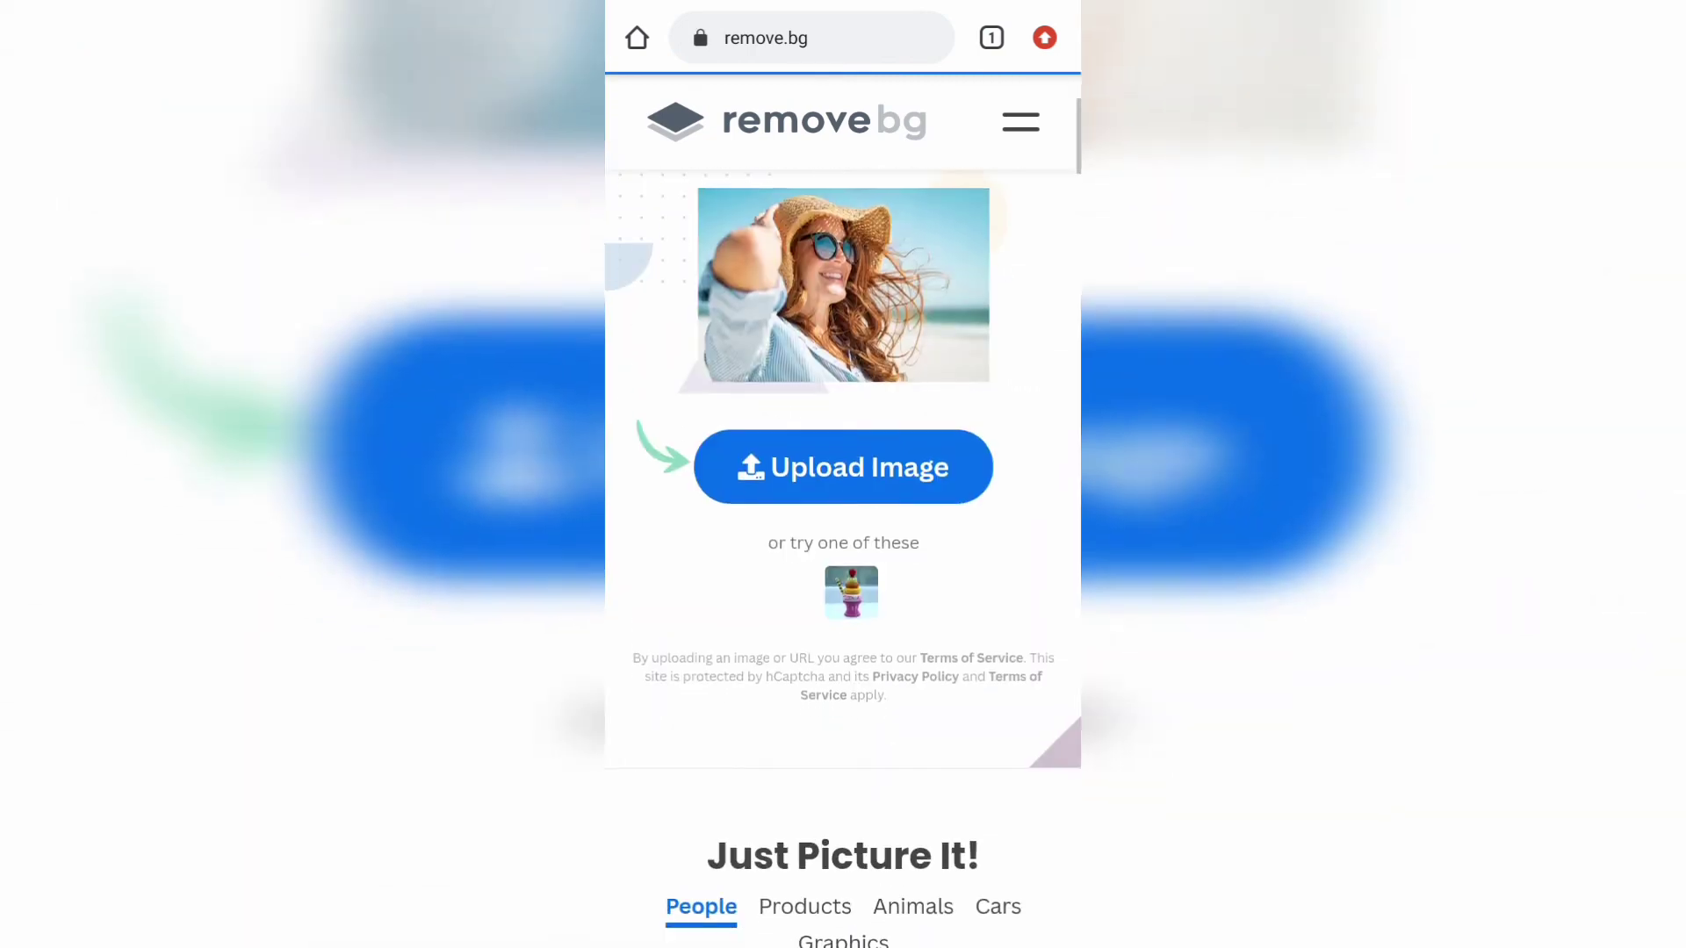
scroll(843, 474, down, 2)
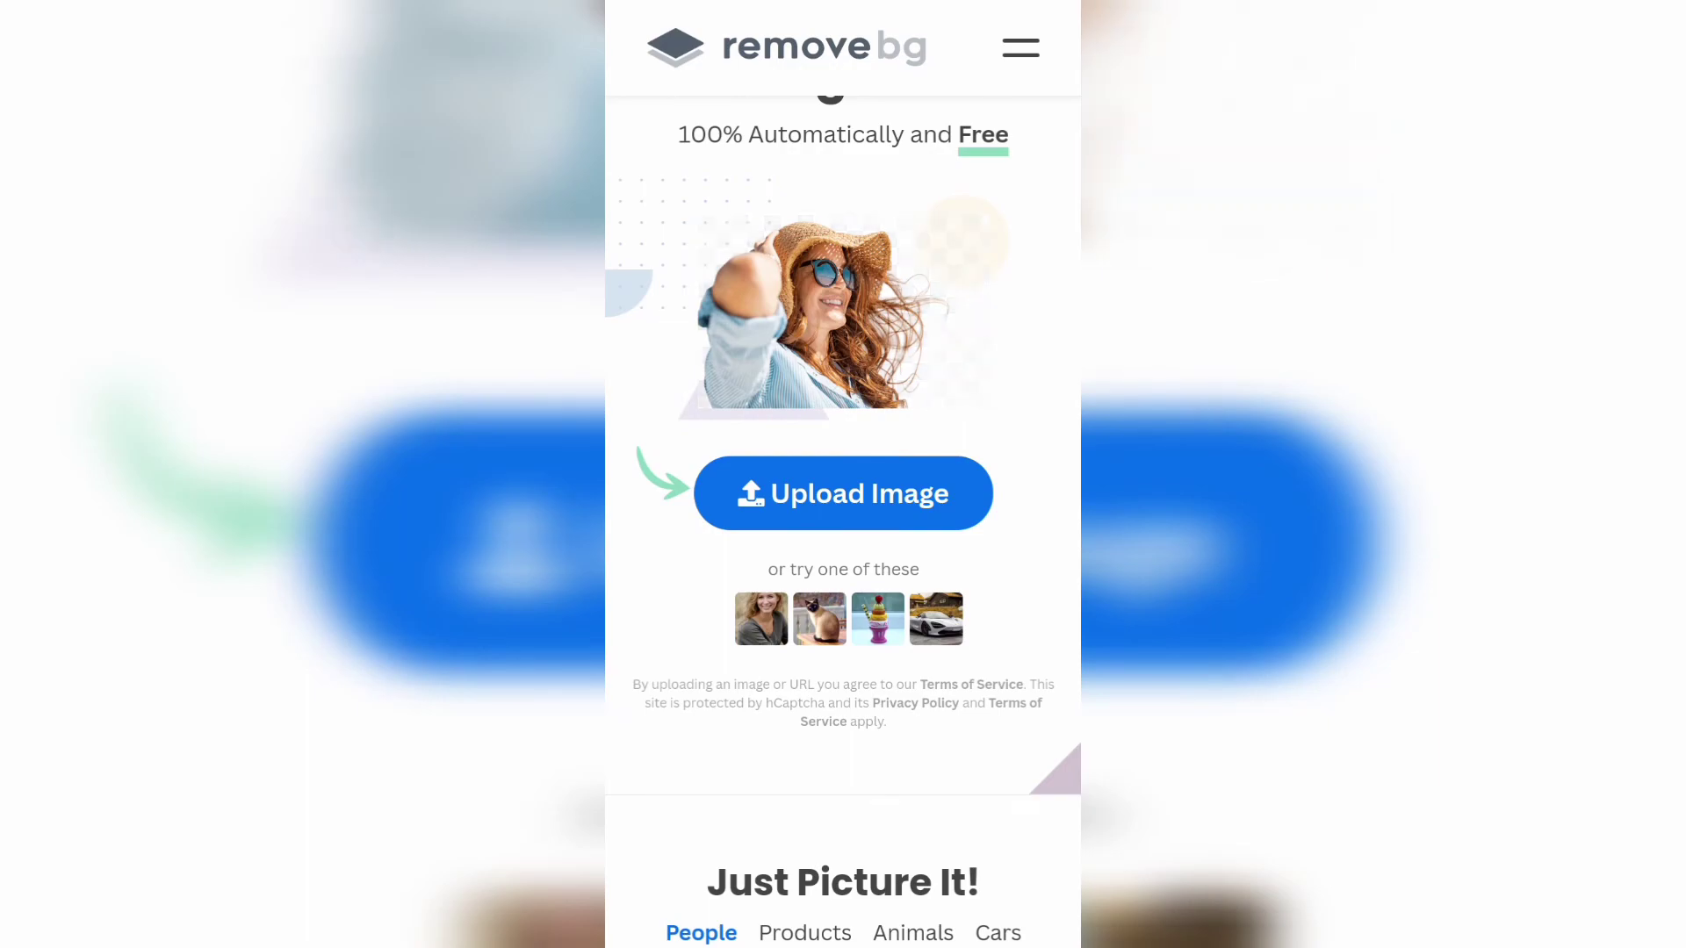
- Upload the blue-and-white shirt photo to remove.bg and dismiss the download notice
click(842, 493)
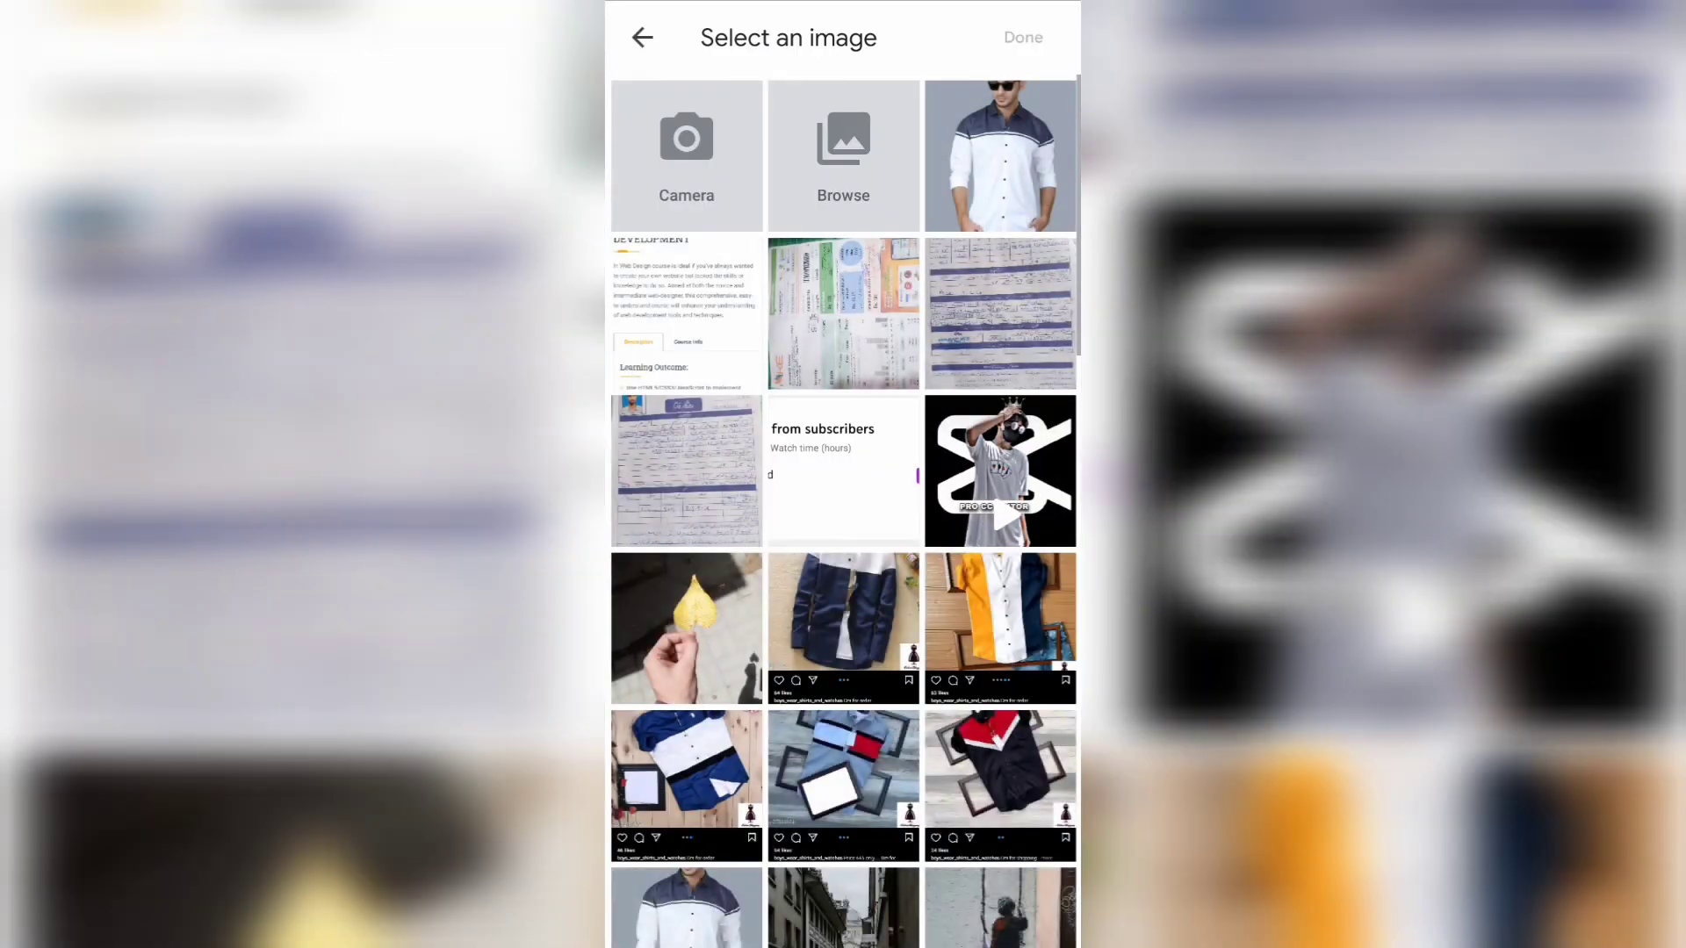
click(1000, 155)
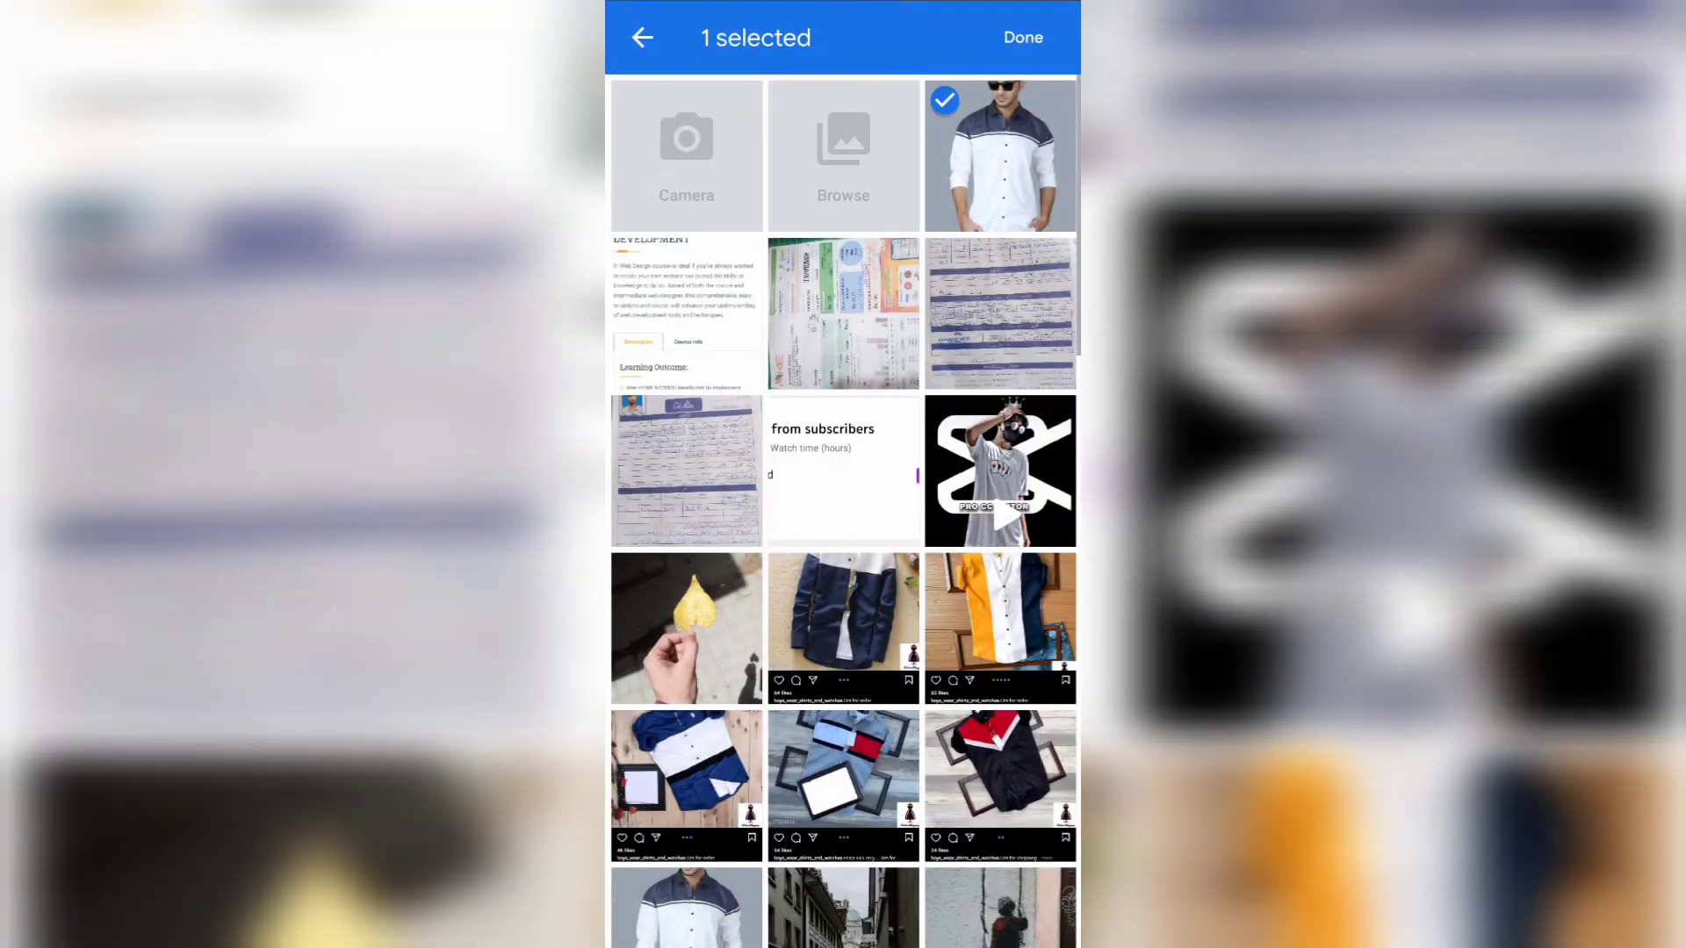
click(1023, 37)
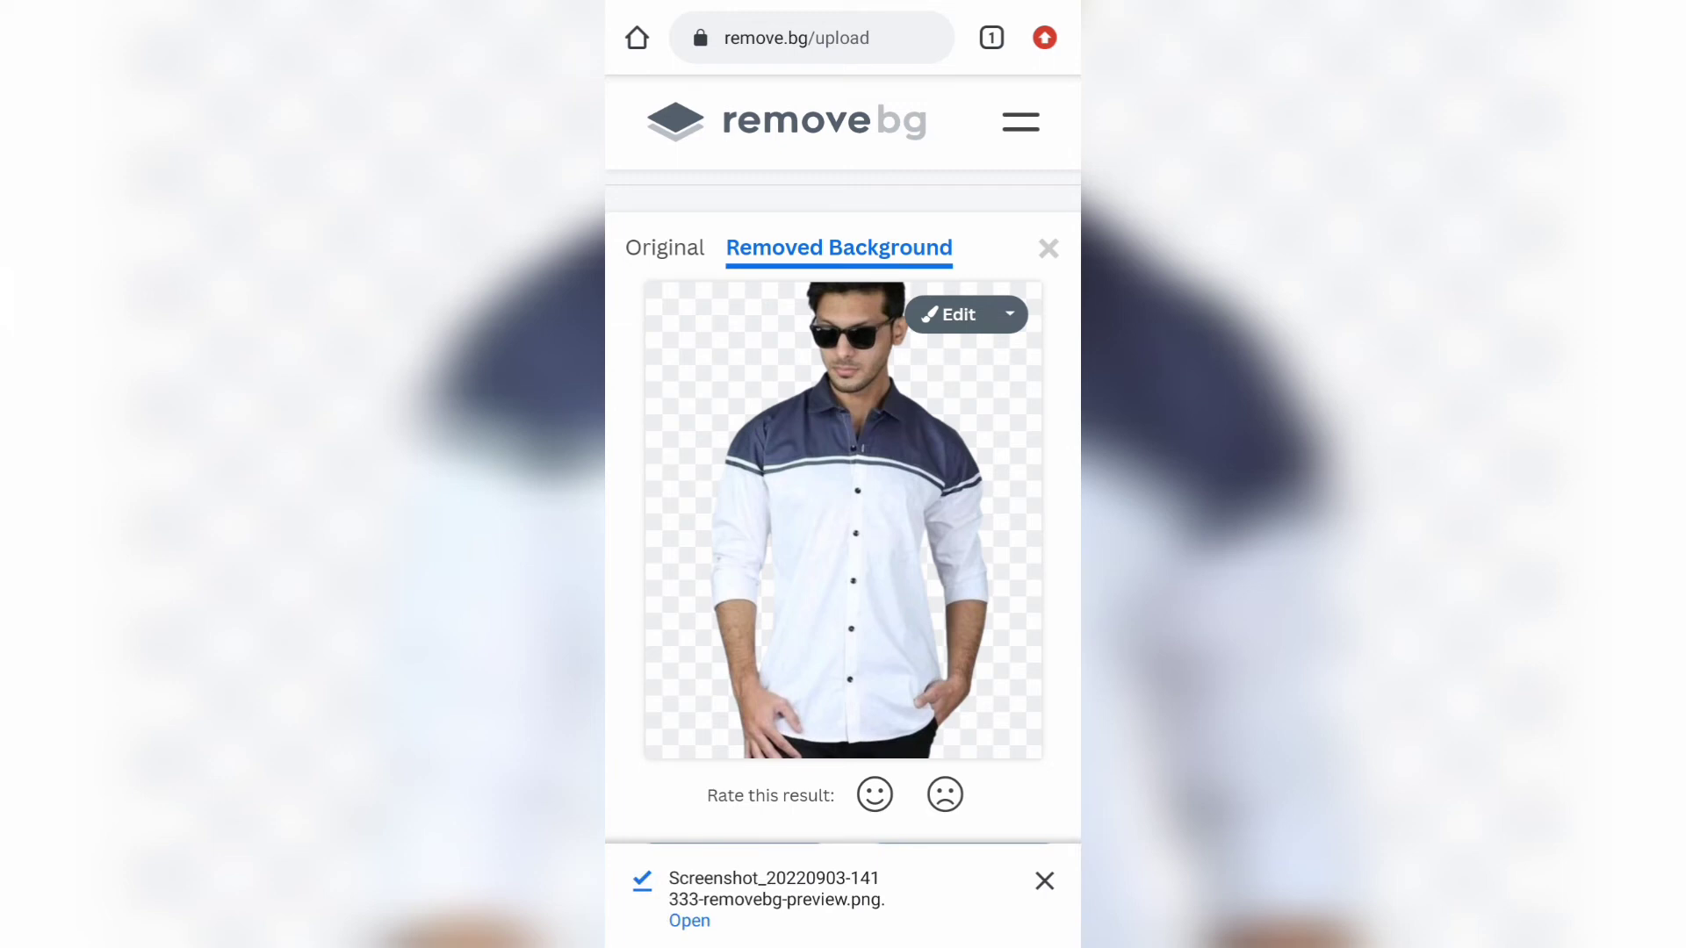
click(1044, 881)
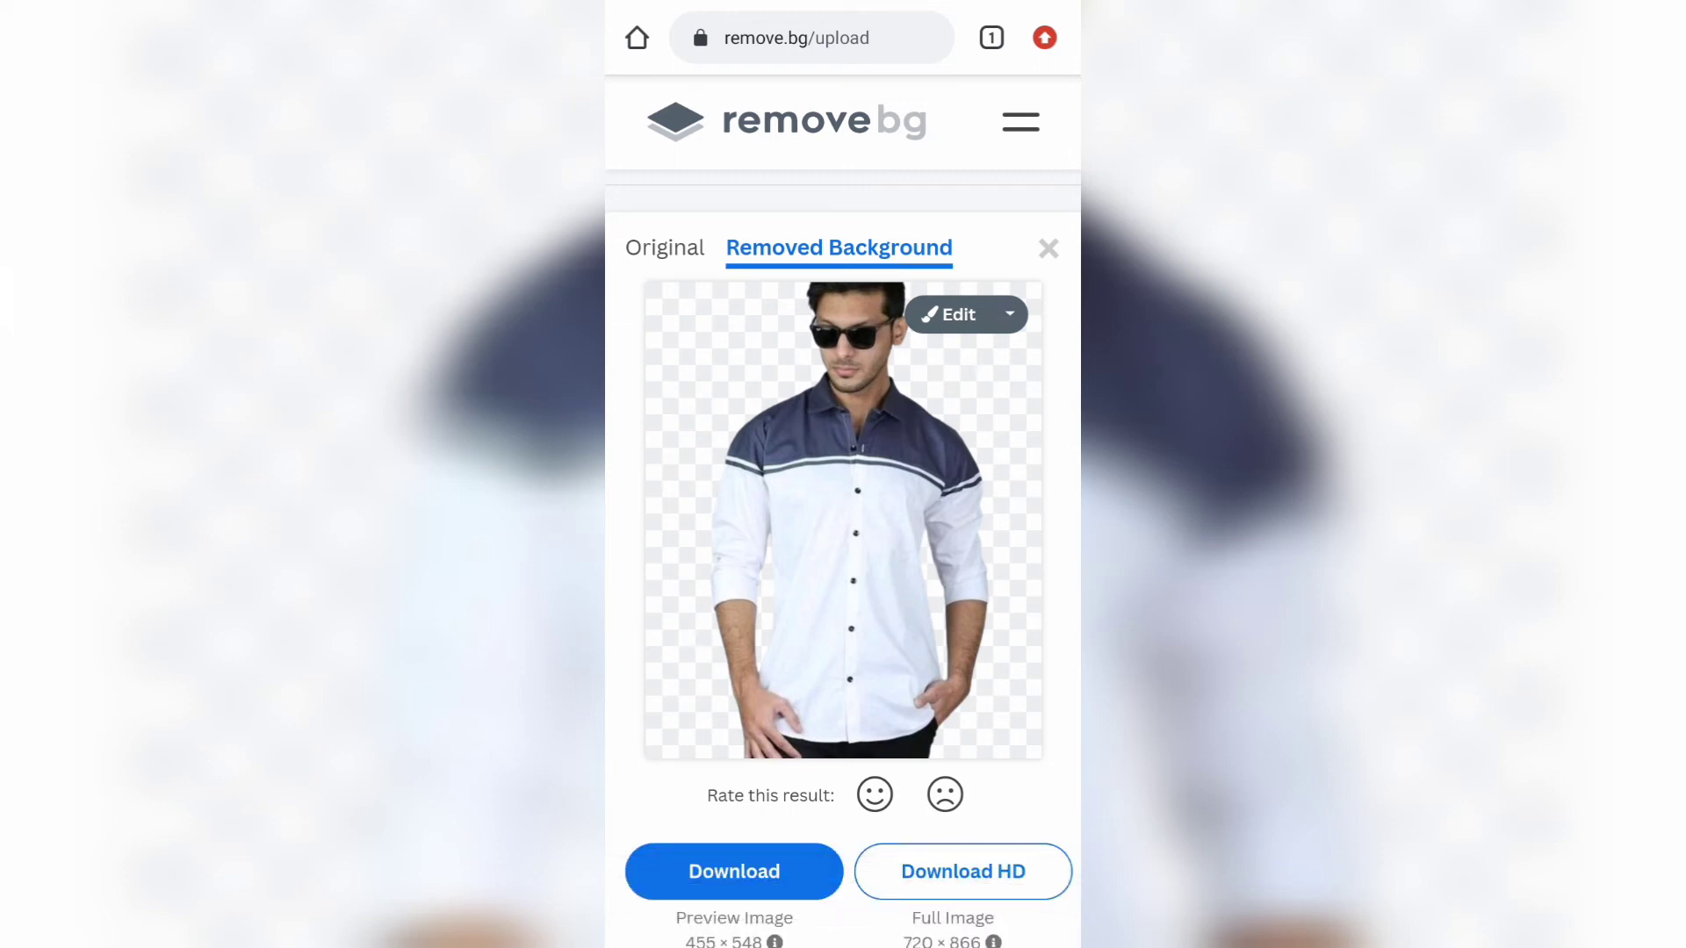
- Open the cutout in the remove.bg editor and zoom in on the man's transparent cut-out
click(953, 315)
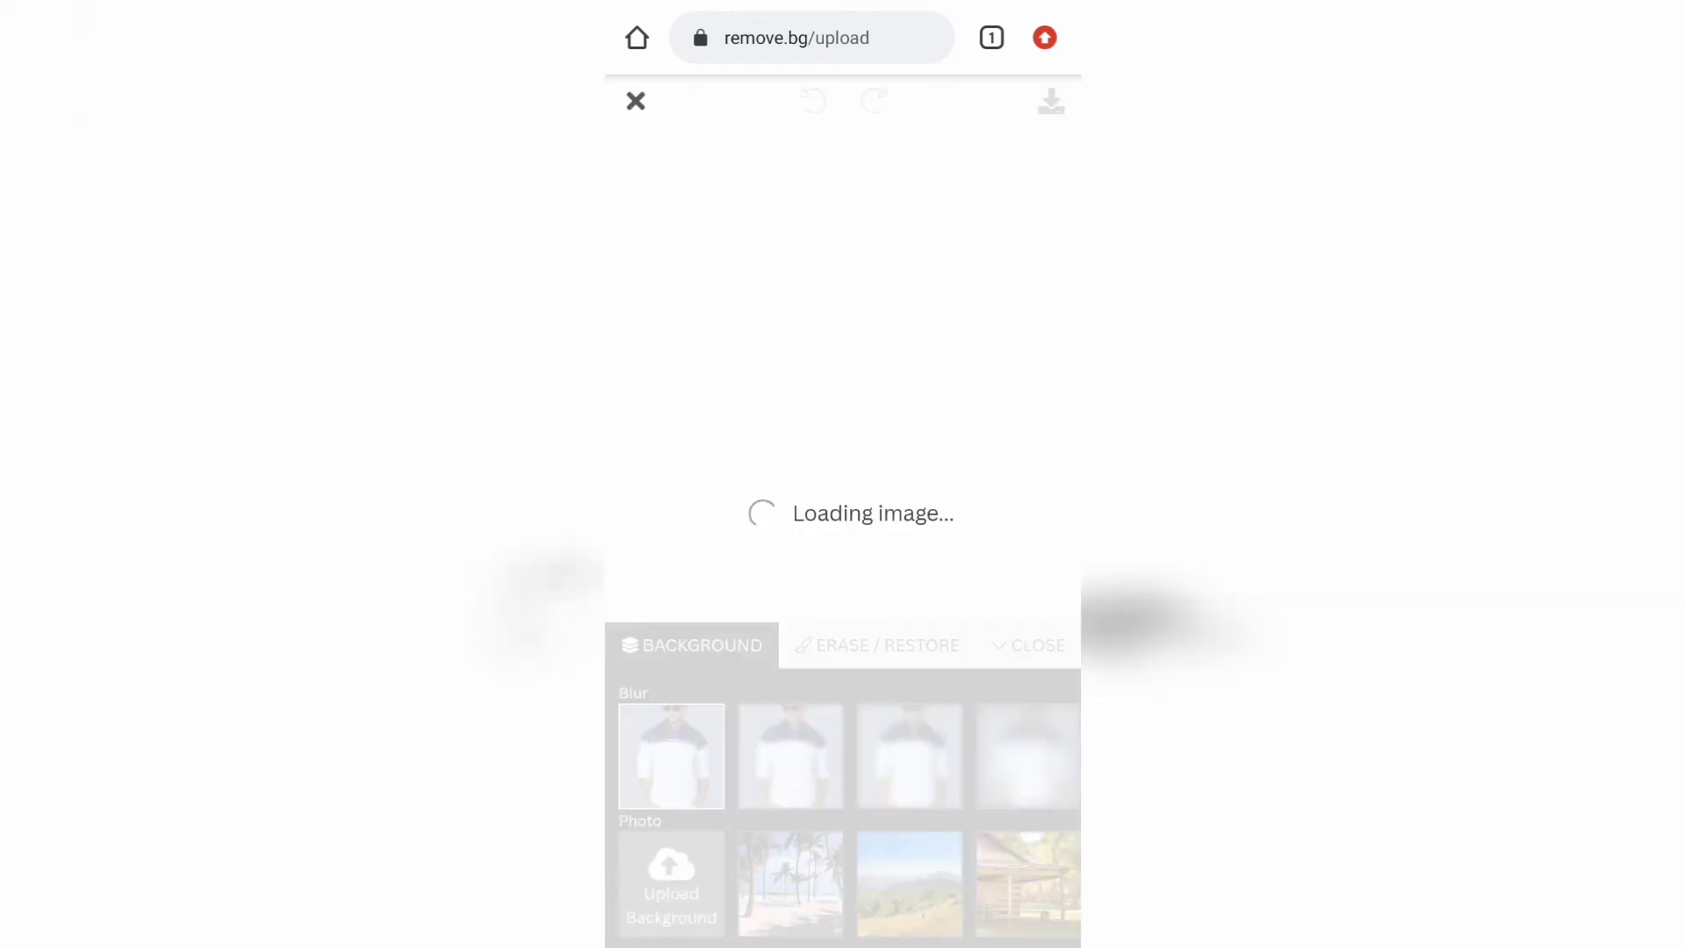
scroll(842, 373, up, 2)
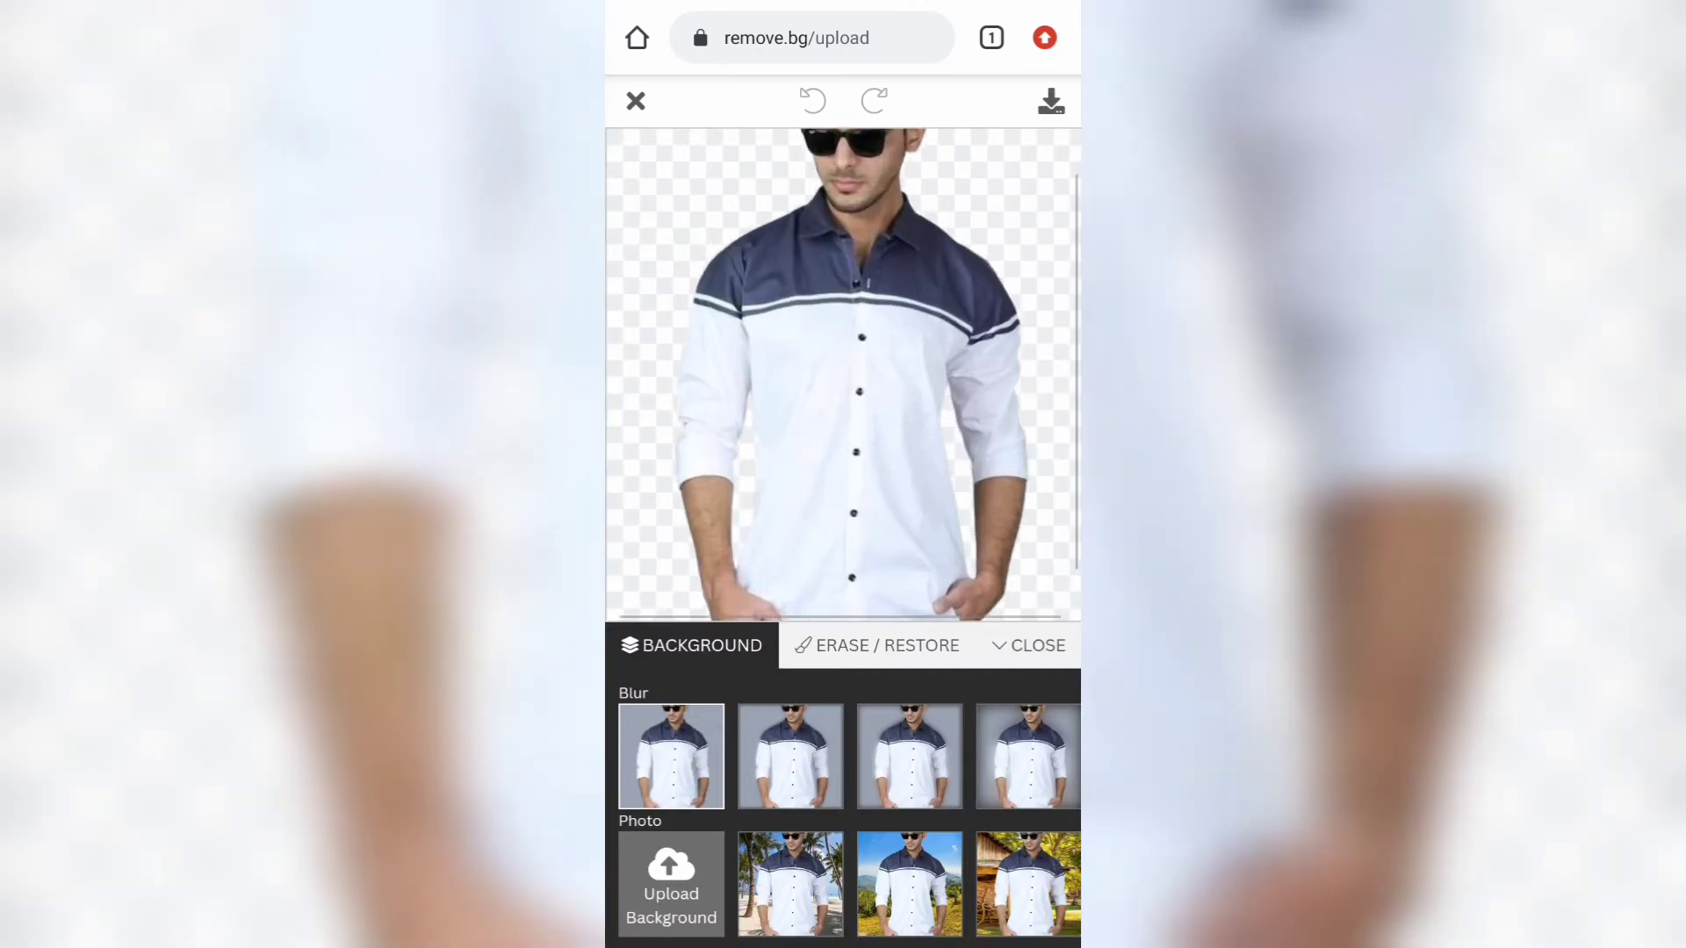
scroll(842, 373, up, 2)
scroll(843, 374, up, 2)
scroll(843, 373, up, 1)
scroll(843, 373, up, 2)
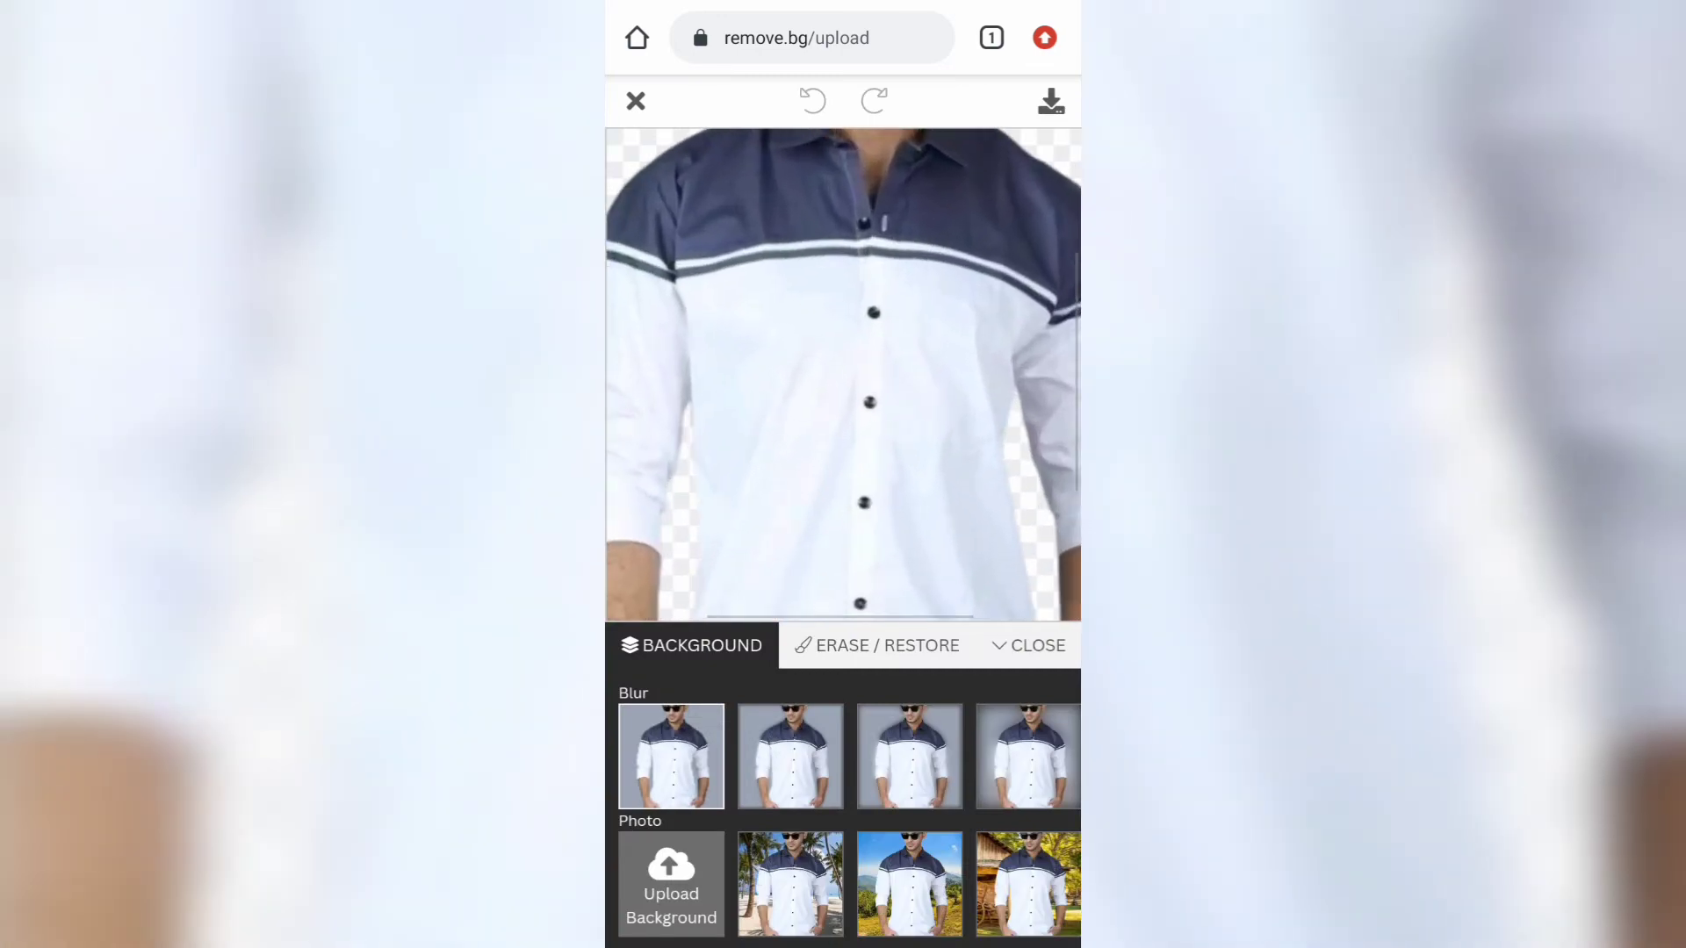
scroll(843, 373, left, 2)
scroll(843, 373, up, 3)
scroll(843, 373, up, 2)
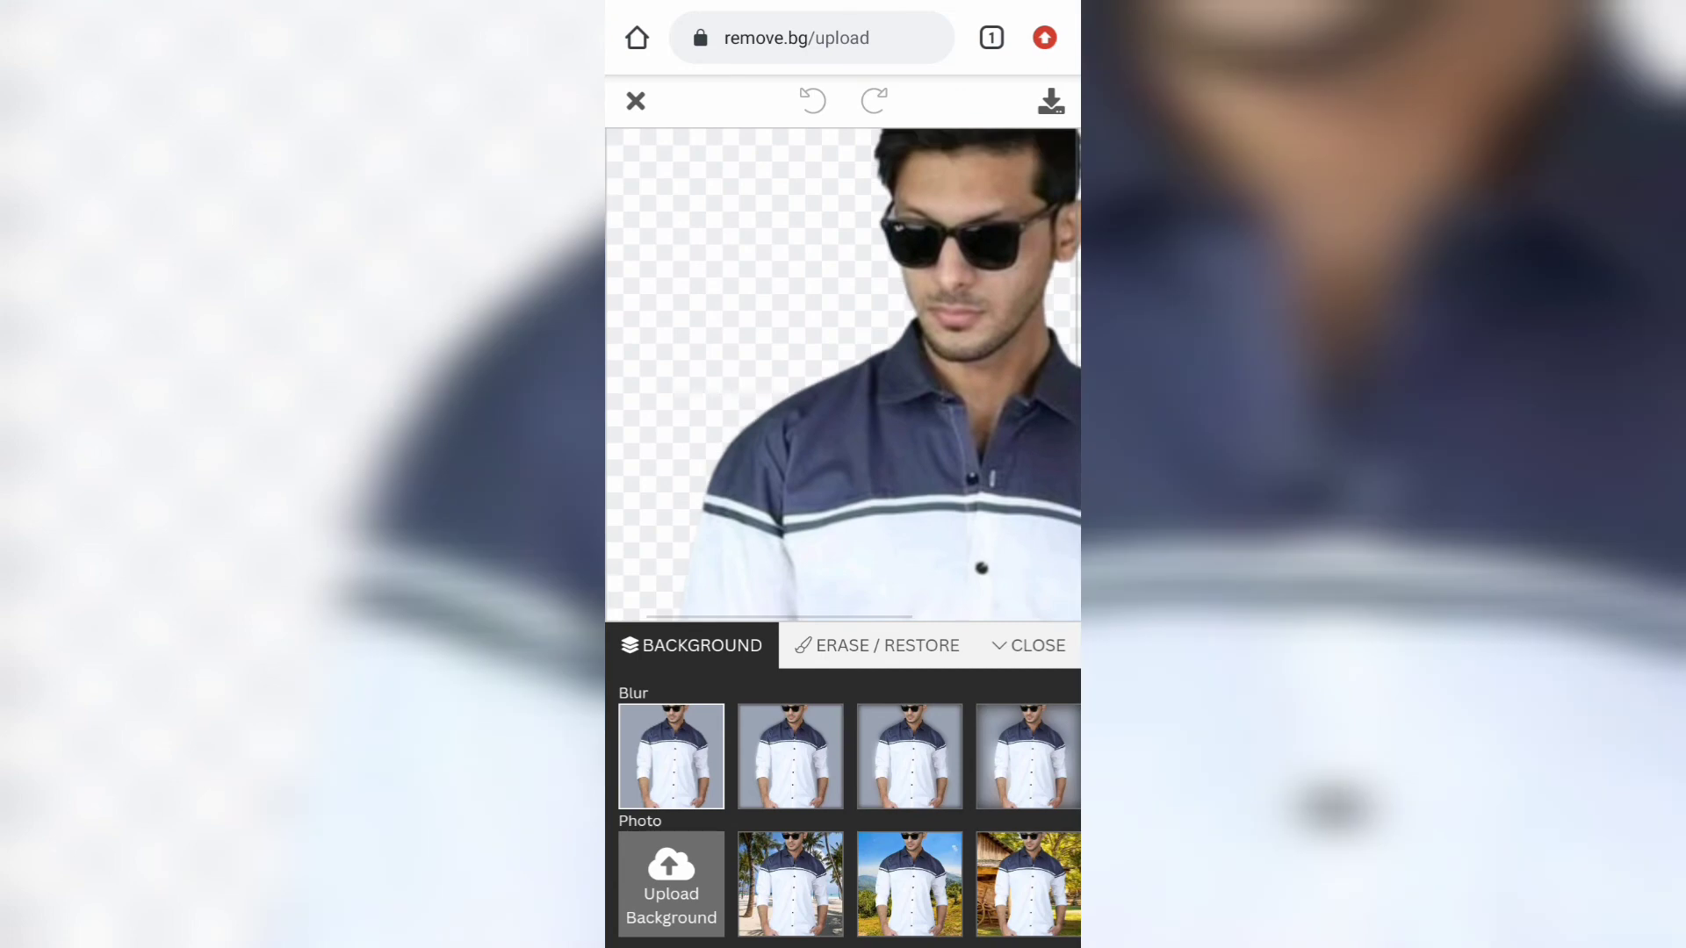
- Pan around the cutout, then scroll the Background panel down to the Color row
scroll(843, 373, right, 3)
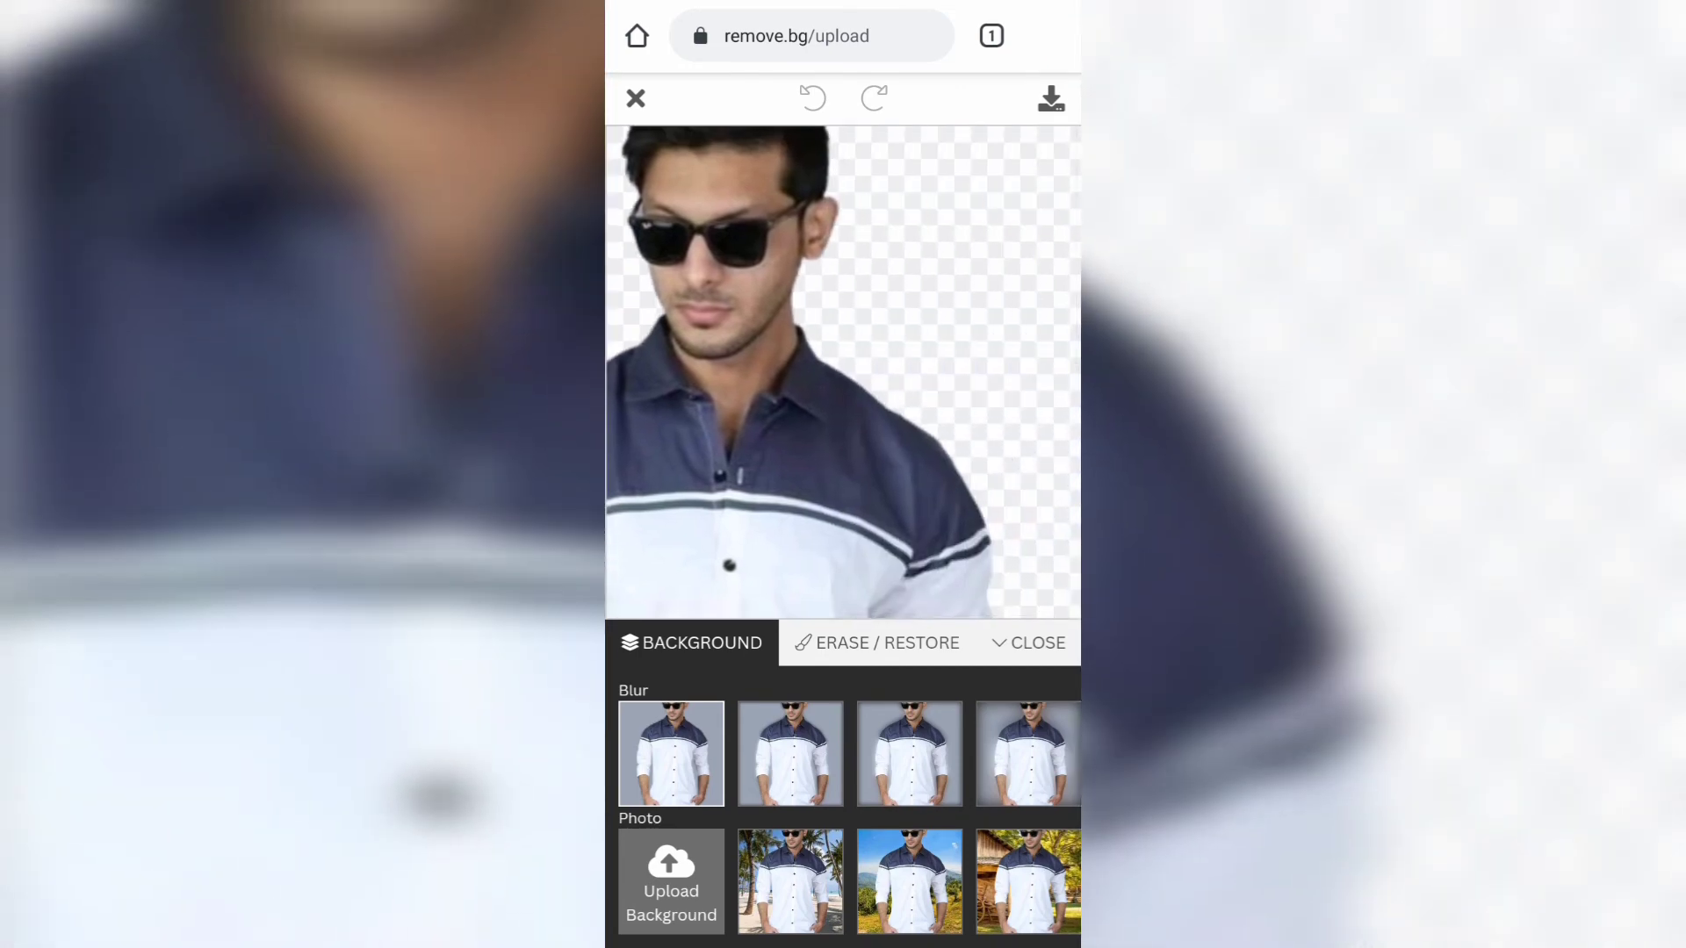
scroll(843, 373, down, 3)
scroll(843, 374, down, 2)
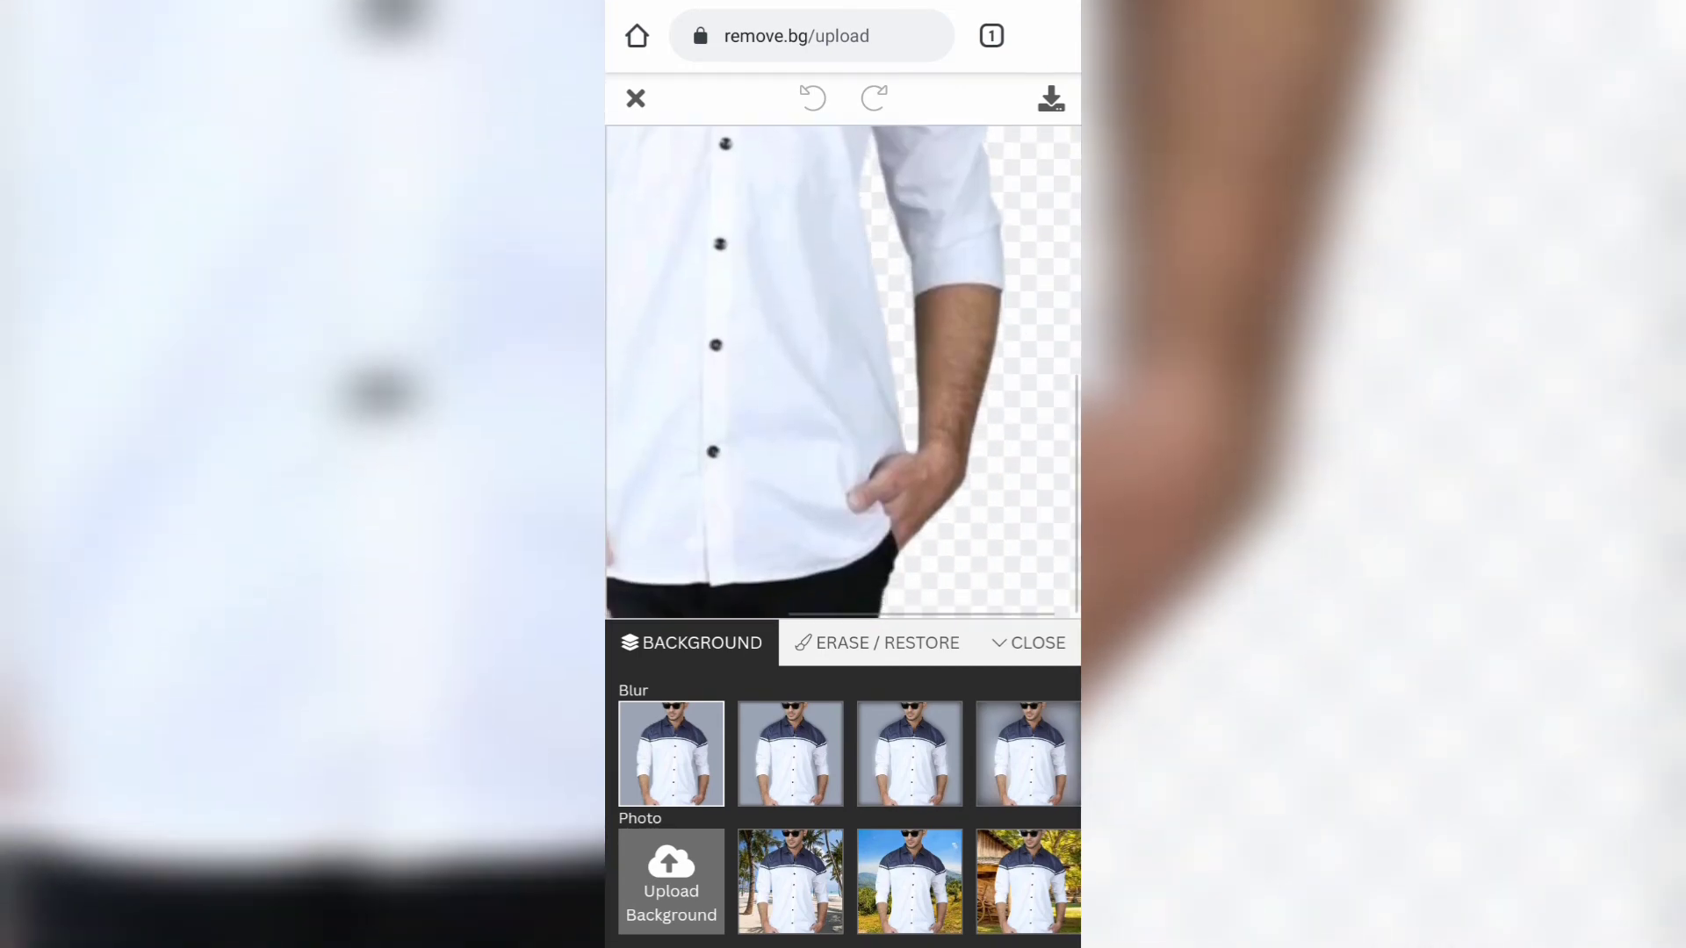
scroll(843, 373, left, 3)
scroll(843, 373, down, 2)
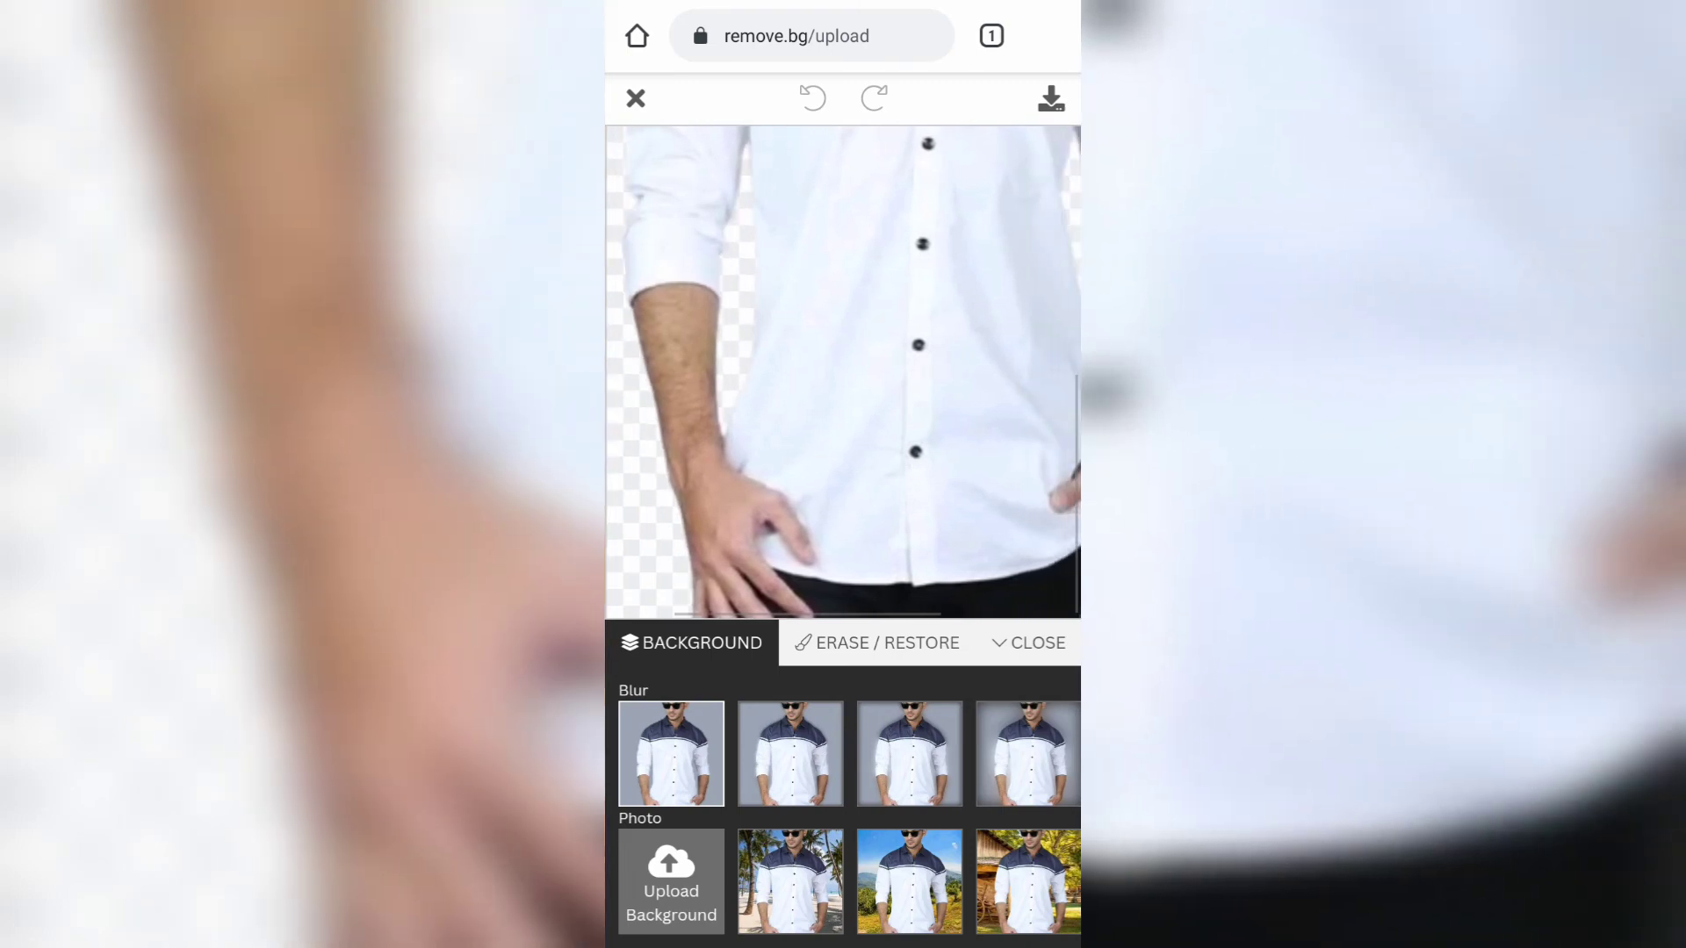
scroll(842, 373, up, 3)
scroll(843, 373, up, 2)
scroll(843, 373, down, 3)
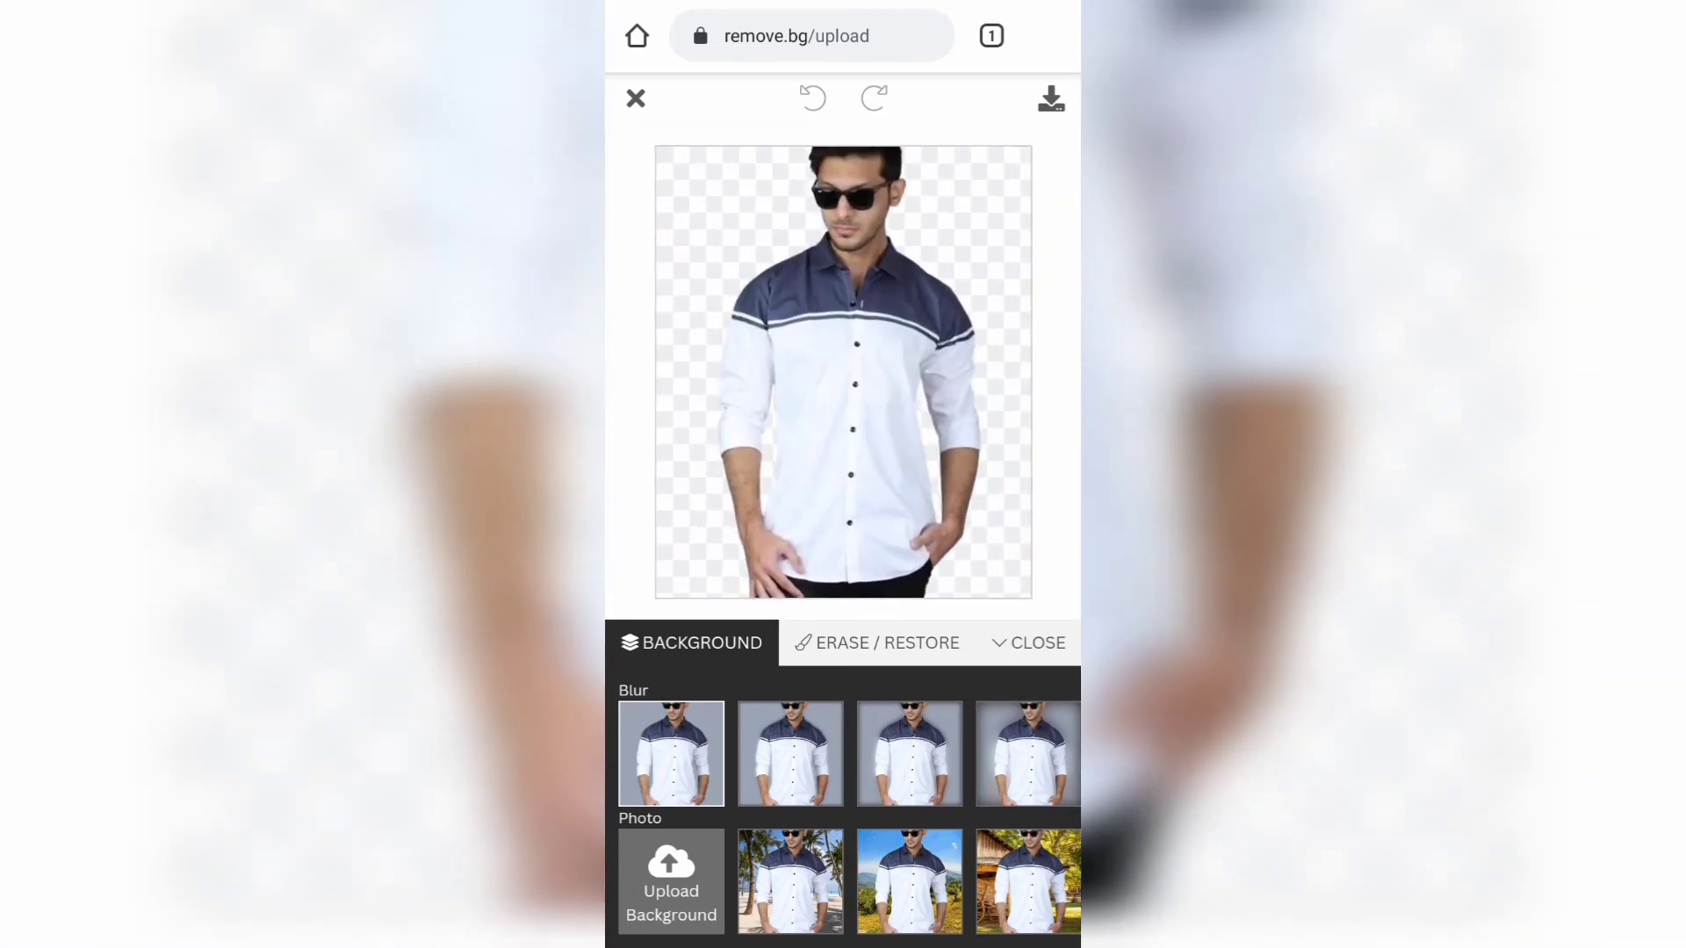
scroll(843, 808, down, 2)
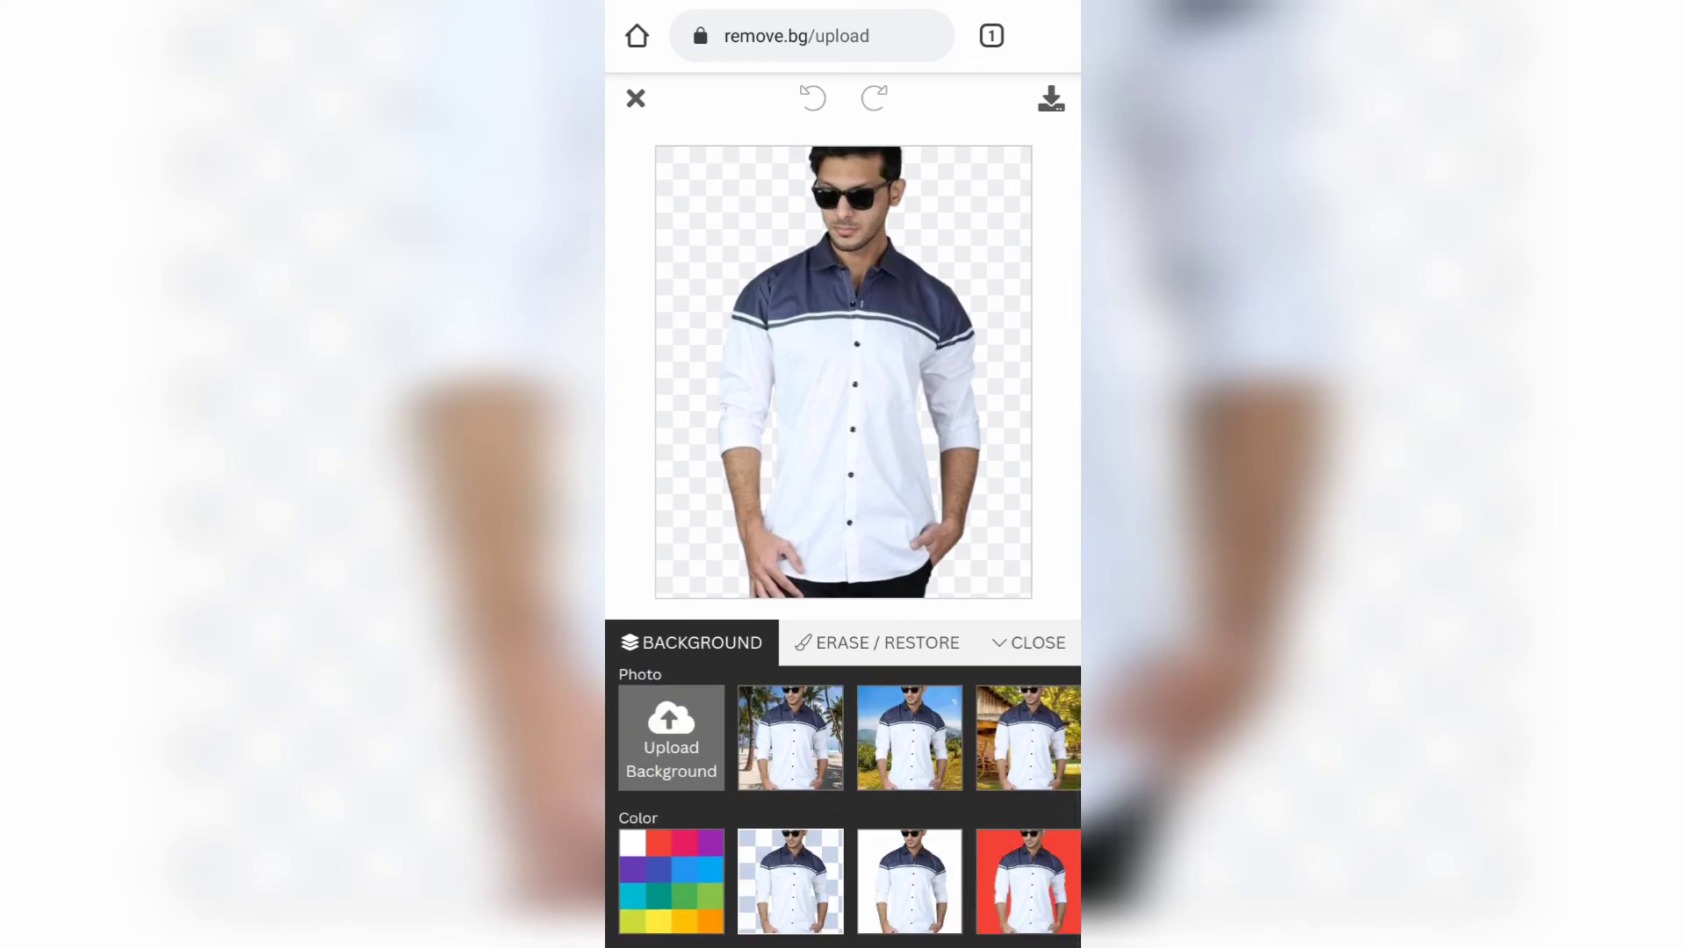
- Preview white and red colour backgrounds behind the man, then return to transparent
click(910, 880)
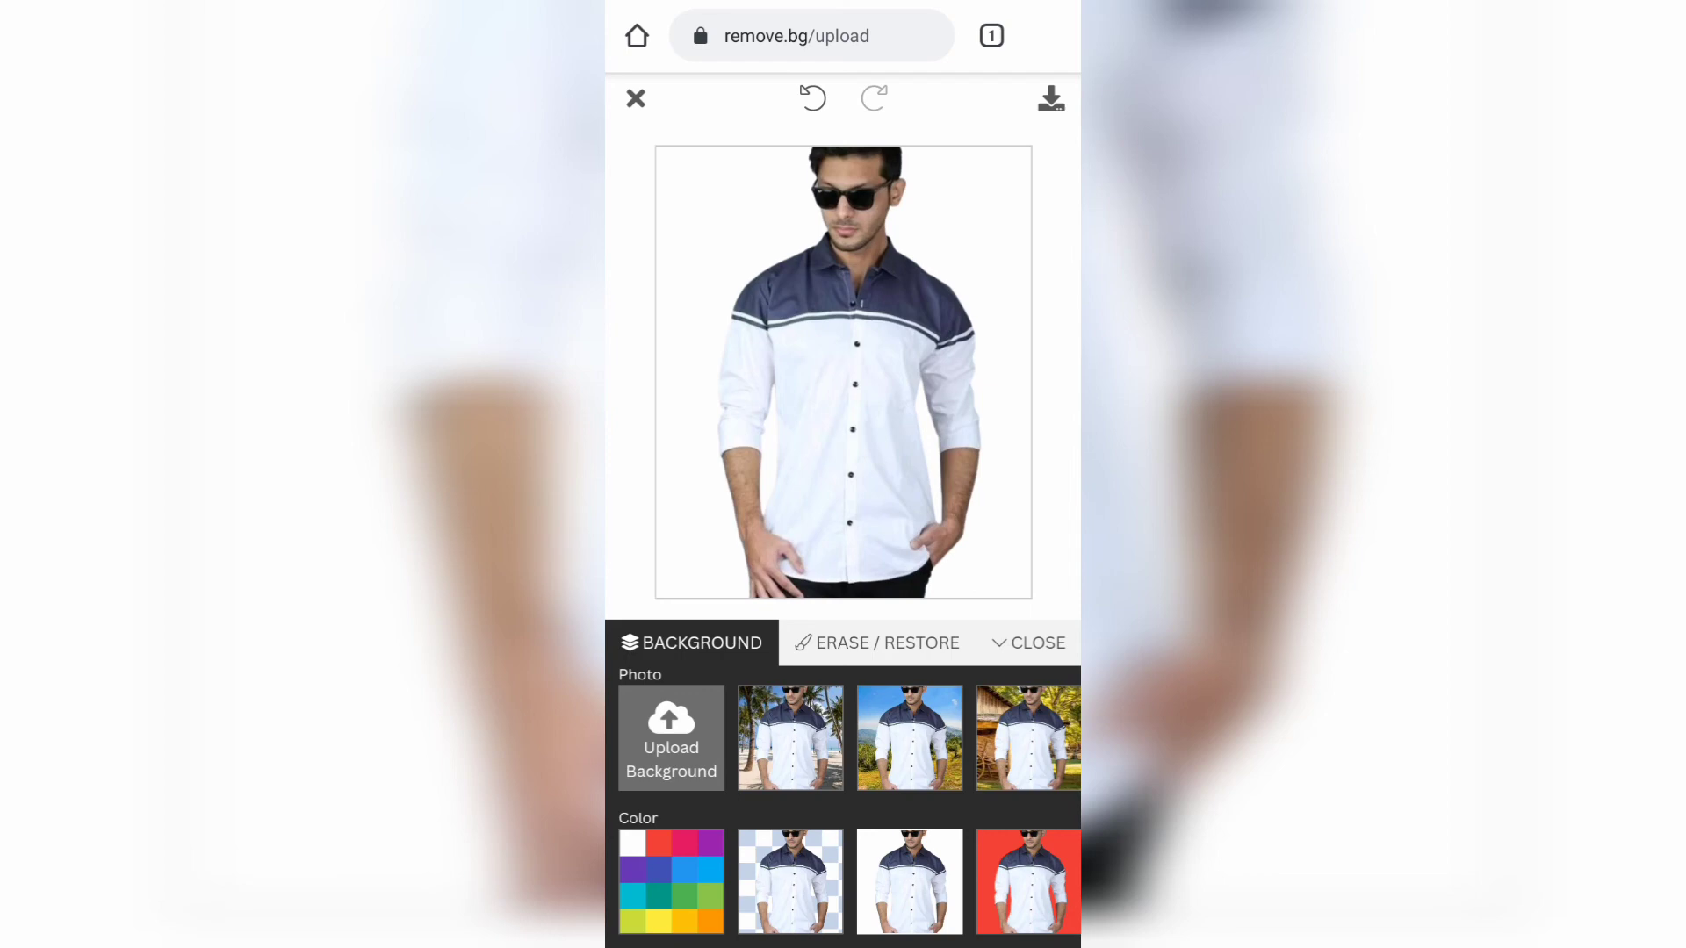
scroll(843, 373, up, 3)
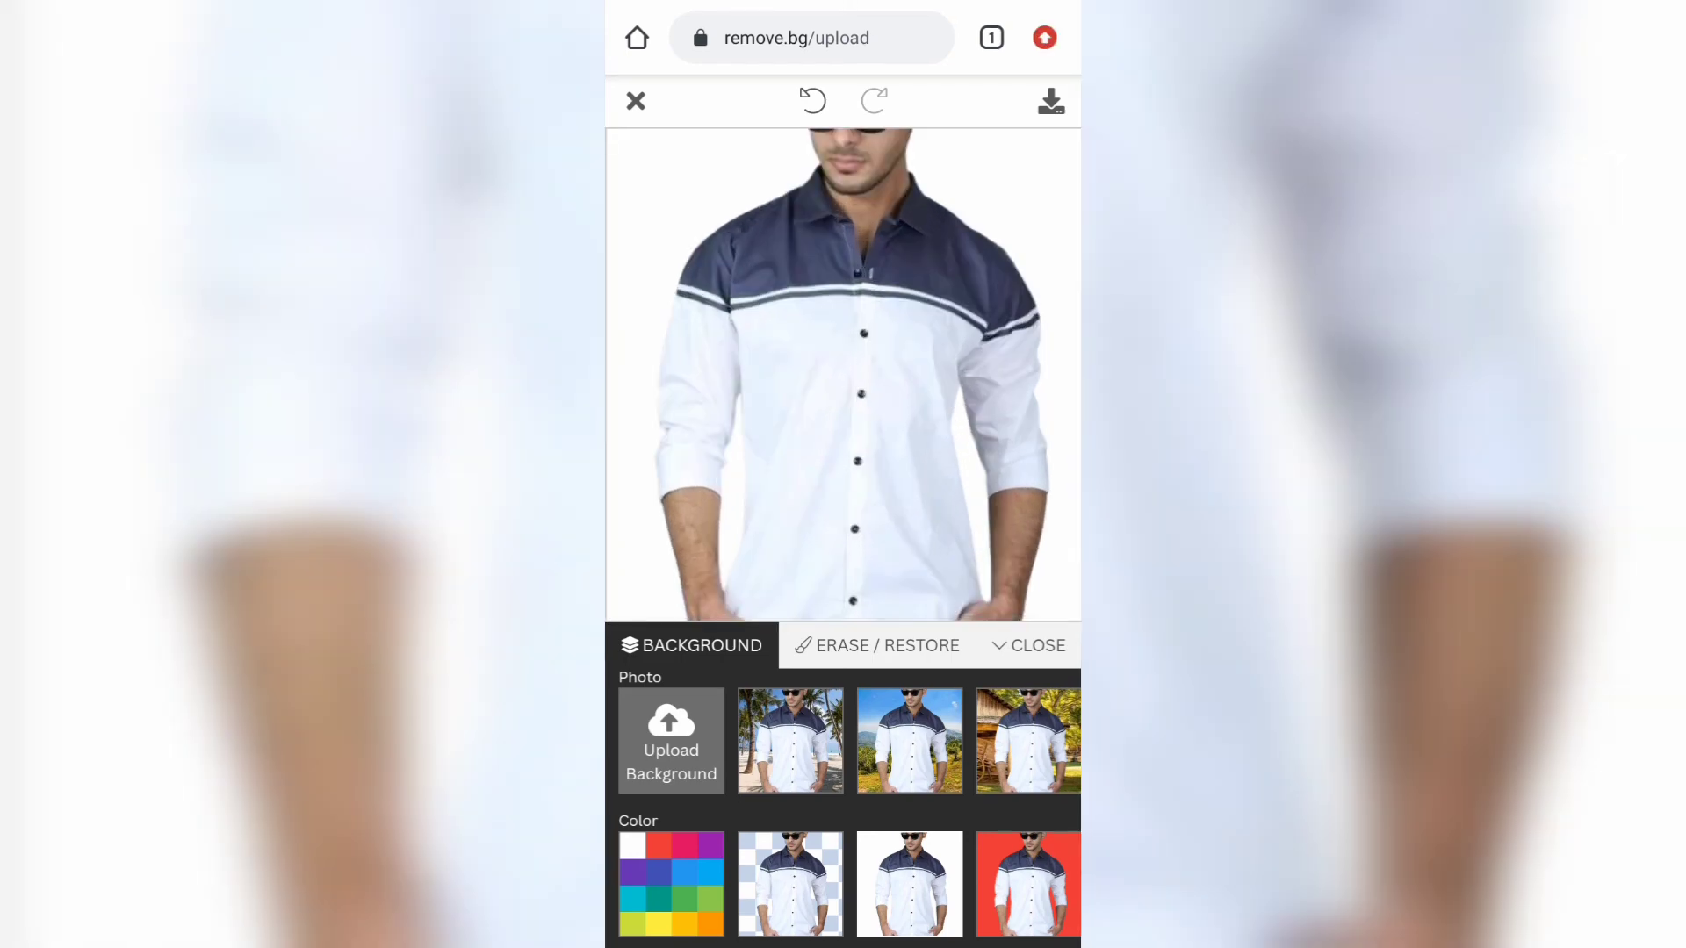
click(1028, 884)
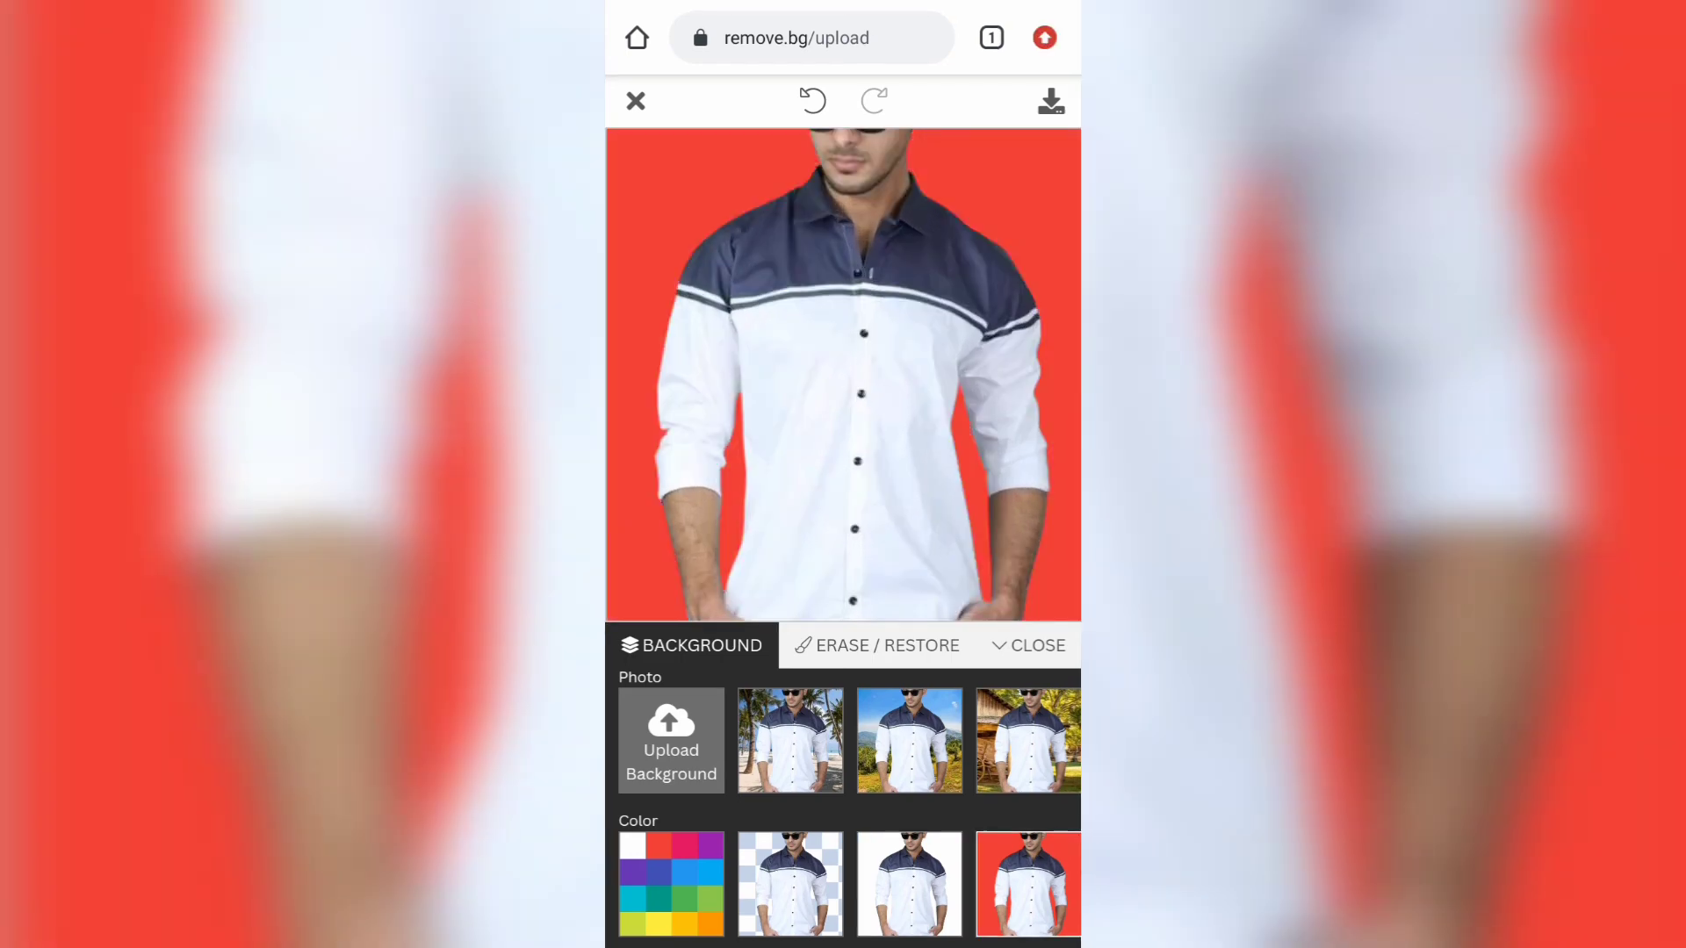
click(791, 884)
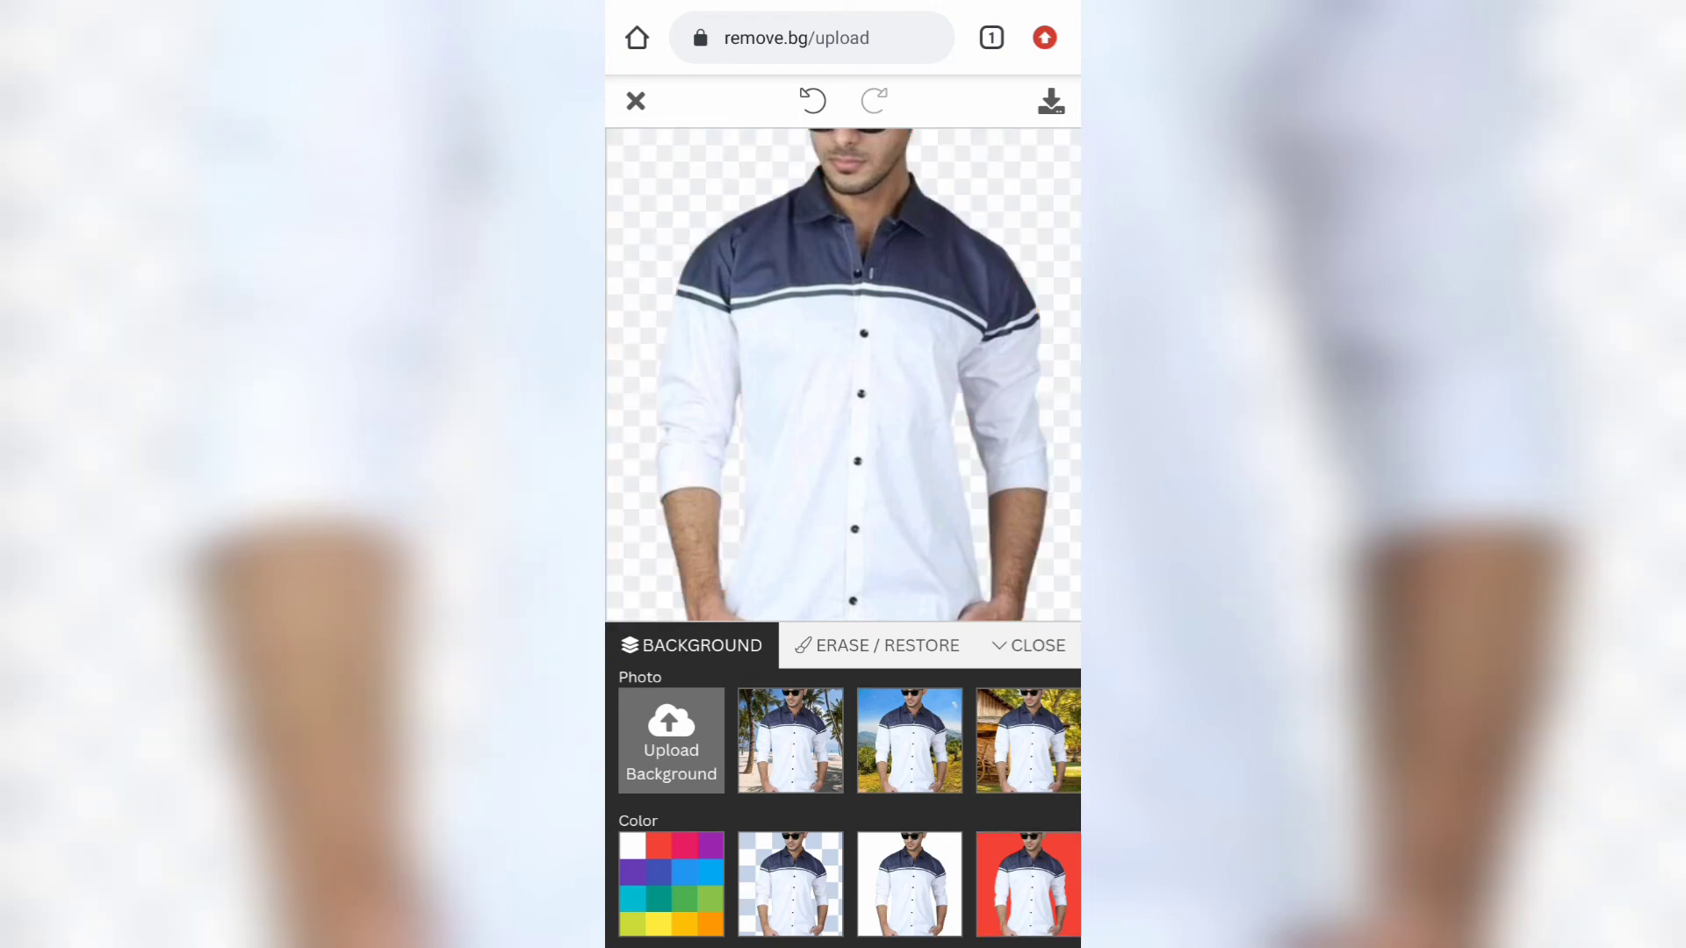
- Try the wooden cabin photo, clear it, then set the beach-with-palm-trees background
click(1028, 740)
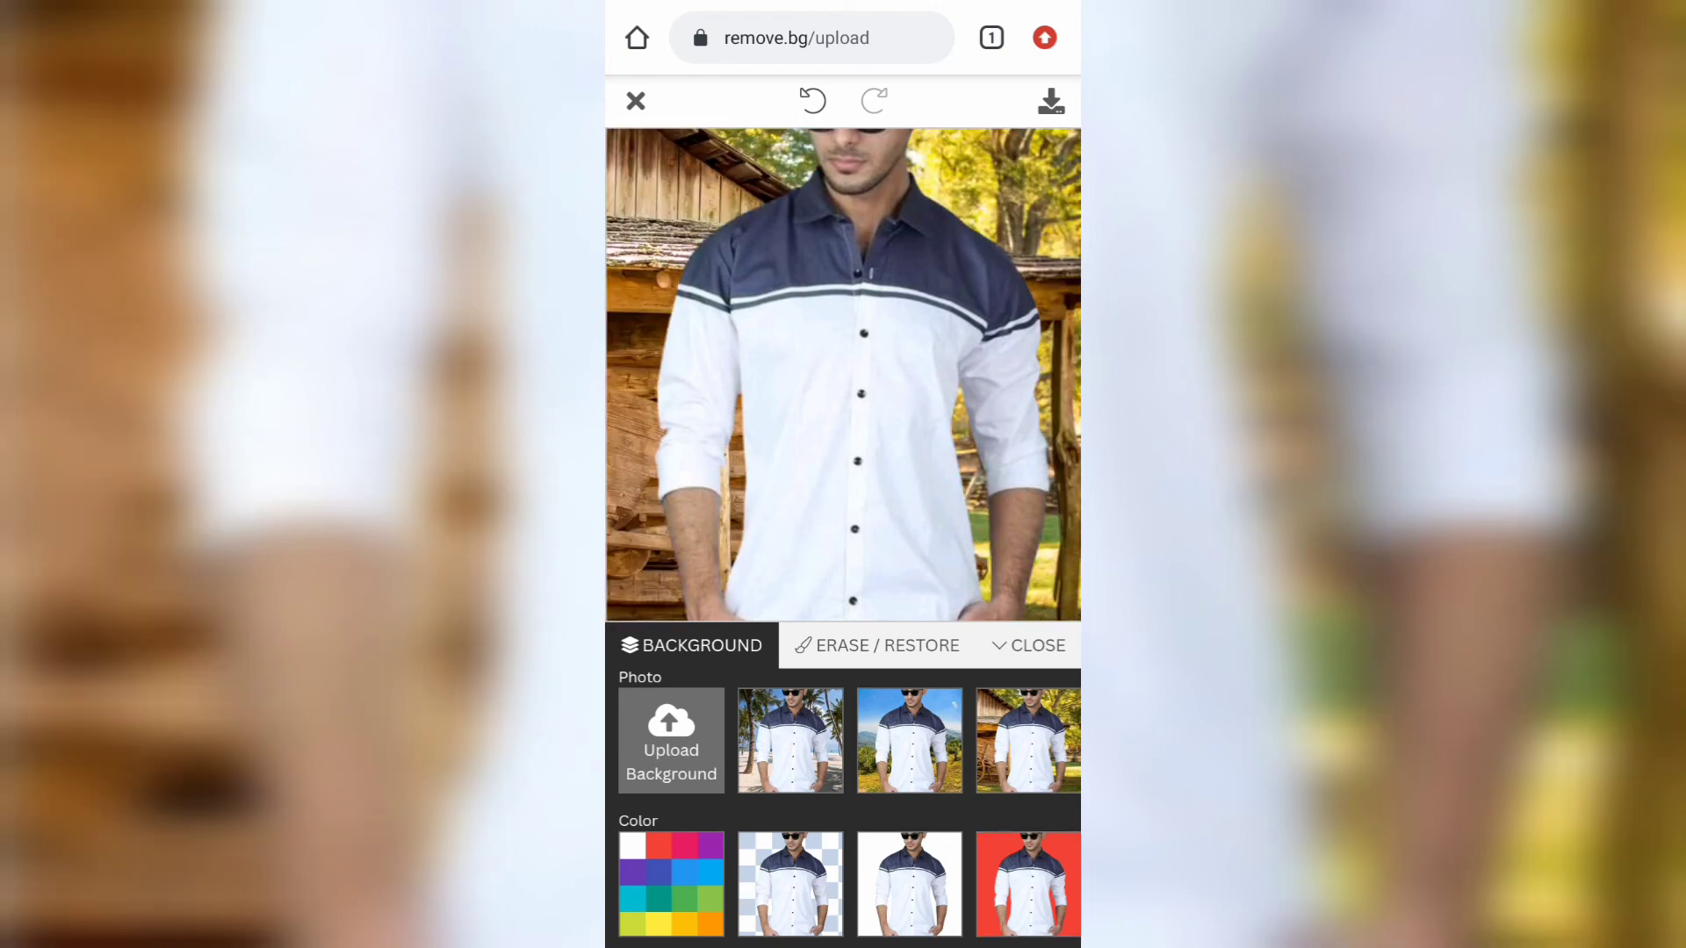
click(790, 884)
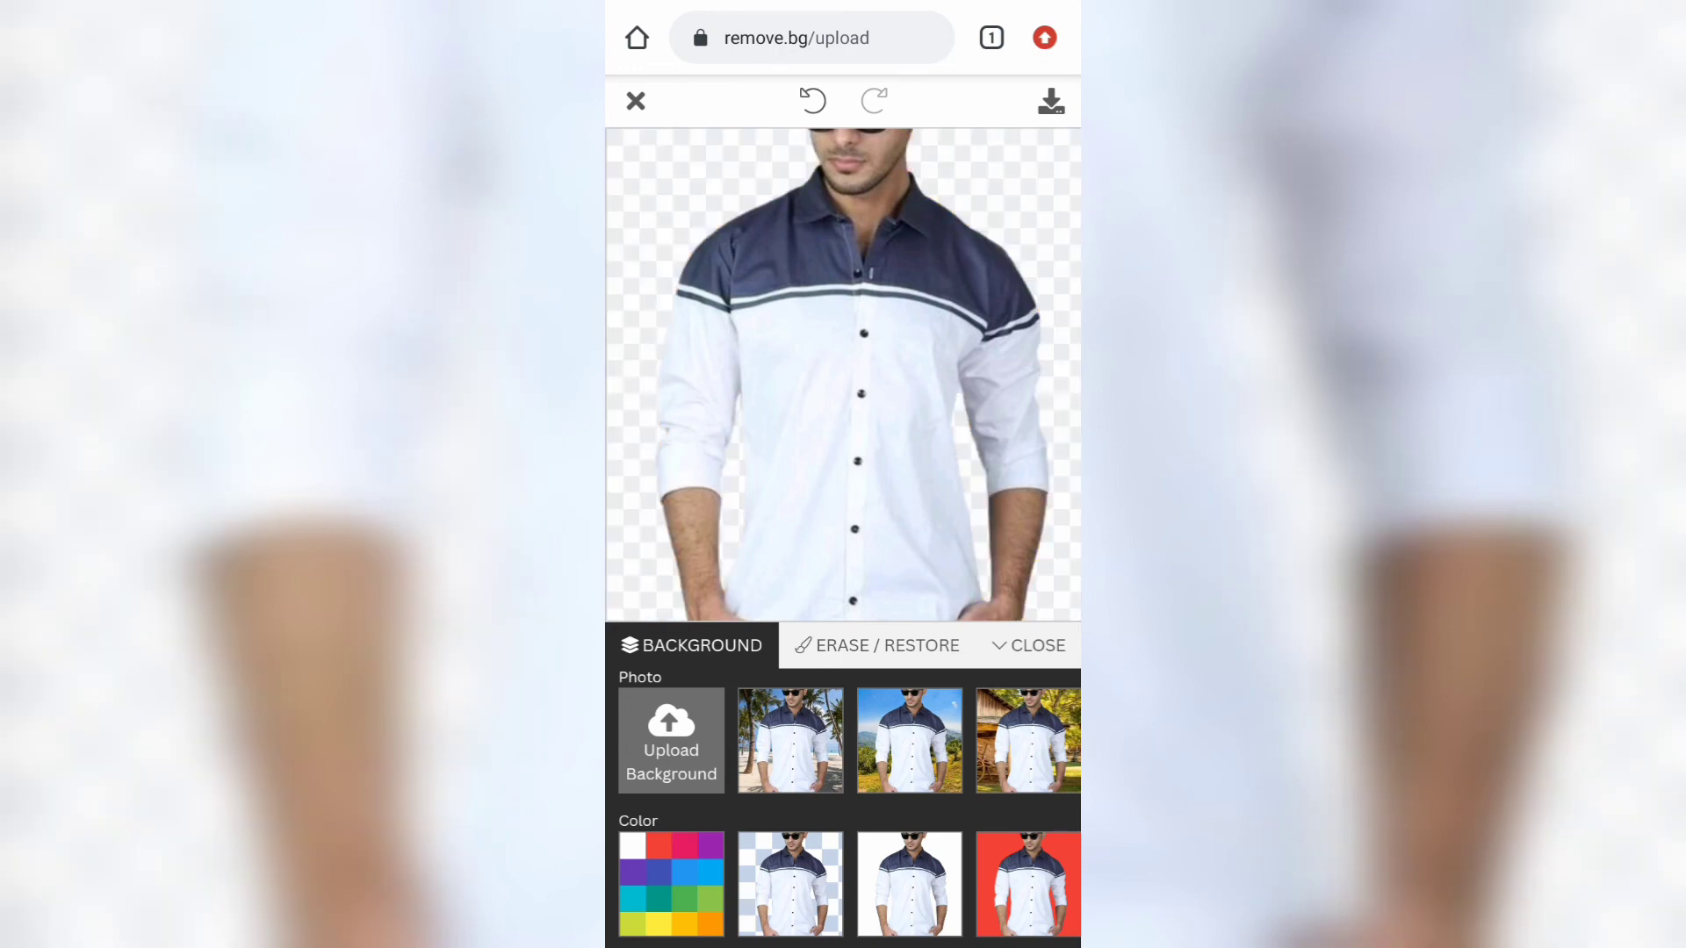
click(791, 740)
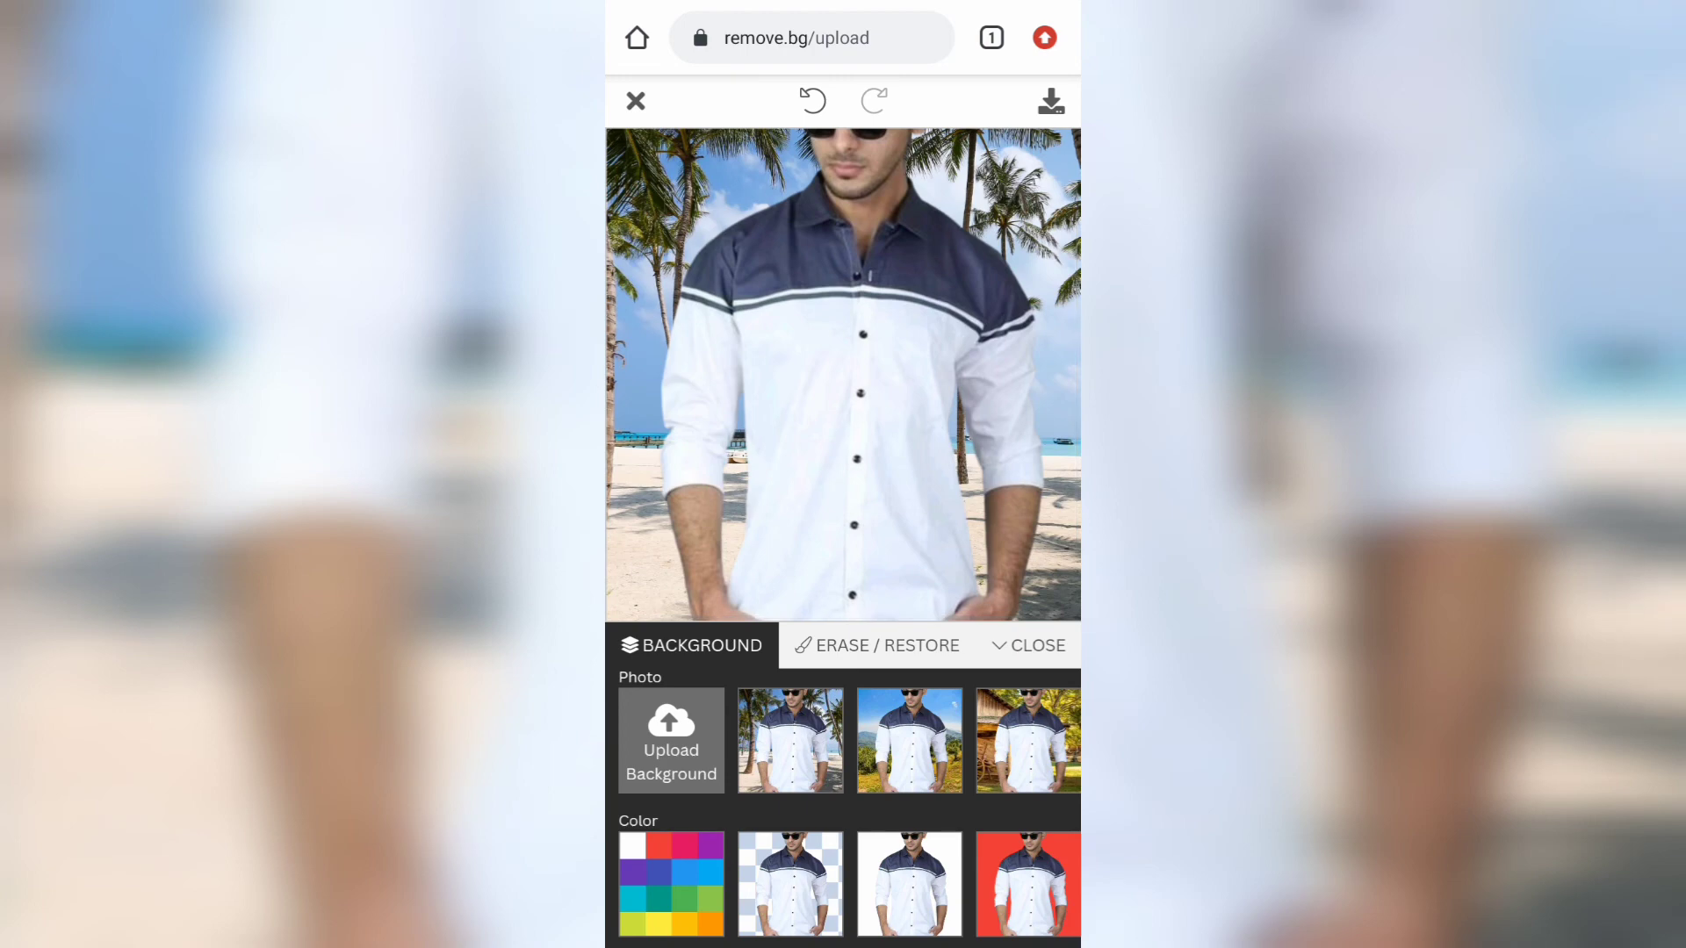